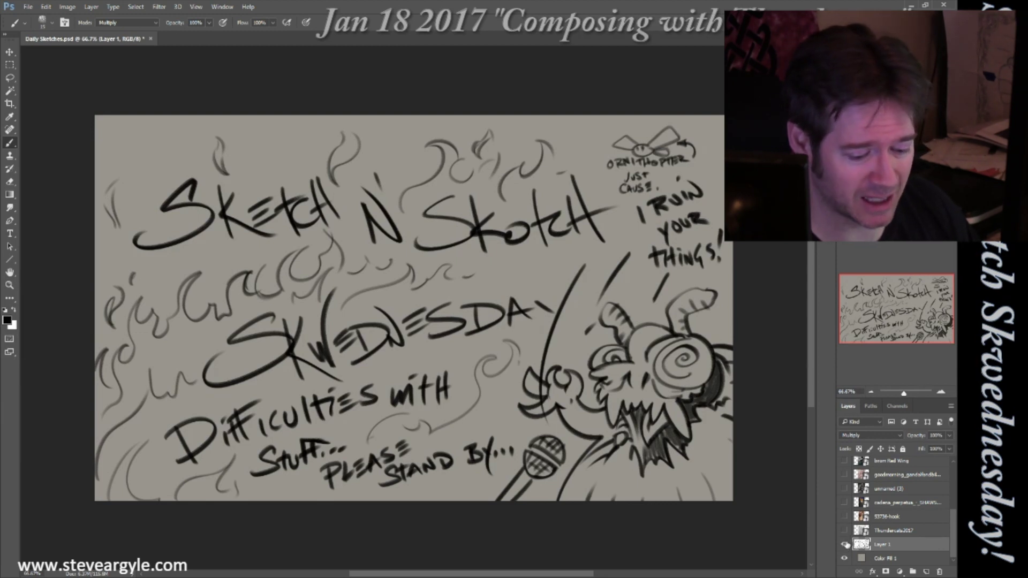
Hide the title sketch on Layer 1 and letter "JDoodle!" in black brush strokes on a new layer in the canvas's upper area.
left_click(844, 545)
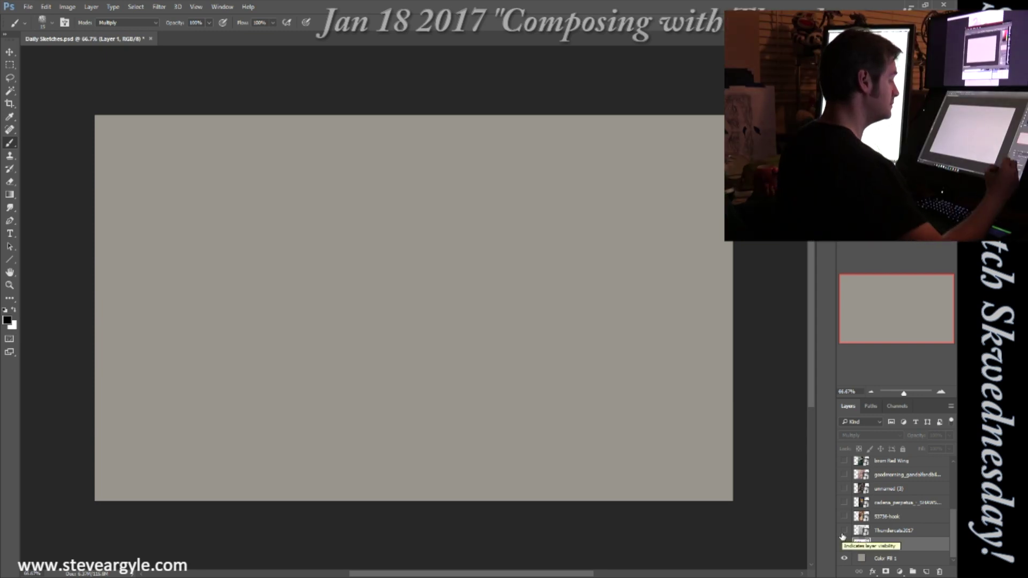
left_click(844, 545)
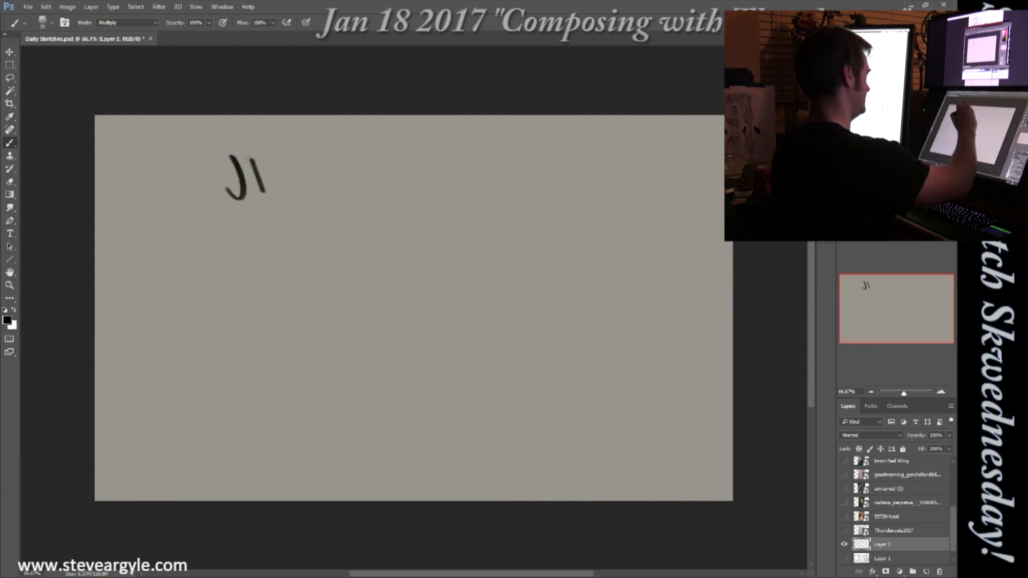
mouse_move(249, 159)
left_mouse_down()
mouse_move(302, 171)
mouse_move(346, 147)
mouse_move(398, 151)
left_mouse_up()
left_click(393, 166)
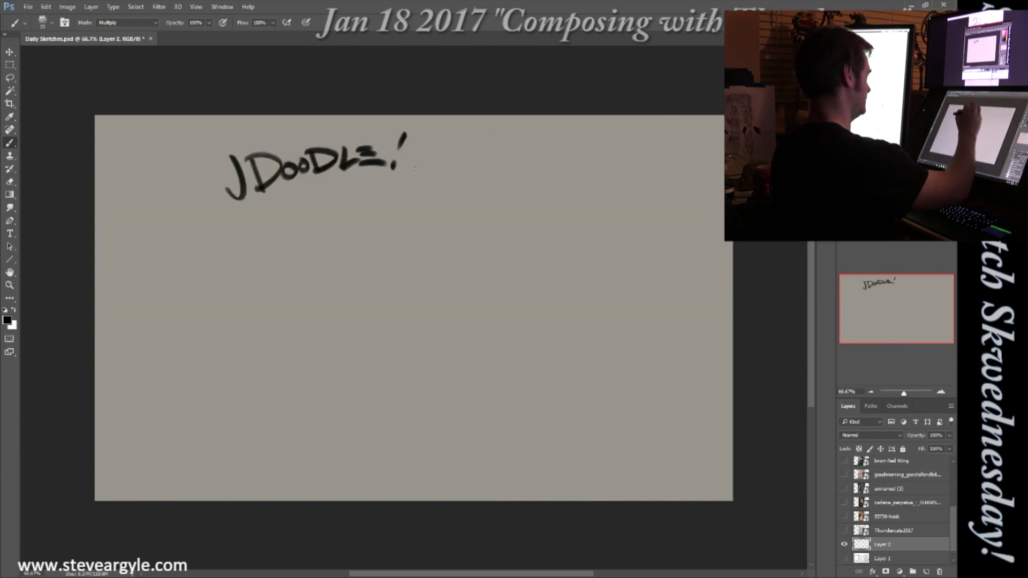
Draw a cartoon face beside the lettering with dripping eyes, pupils, round nose, wavy mouth, eyebrows and a lumpy chin.
mouse_move(394, 211)
left_mouse_down()
mouse_move(428, 188)
mouse_move(423, 220)
mouse_move(407, 231)
mouse_move(394, 211)
left_mouse_up()
mouse_move(447, 210)
left_mouse_down()
mouse_move(451, 170)
mouse_move(464, 253)
mouse_move(448, 215)
mouse_move(476, 272)
left_mouse_up()
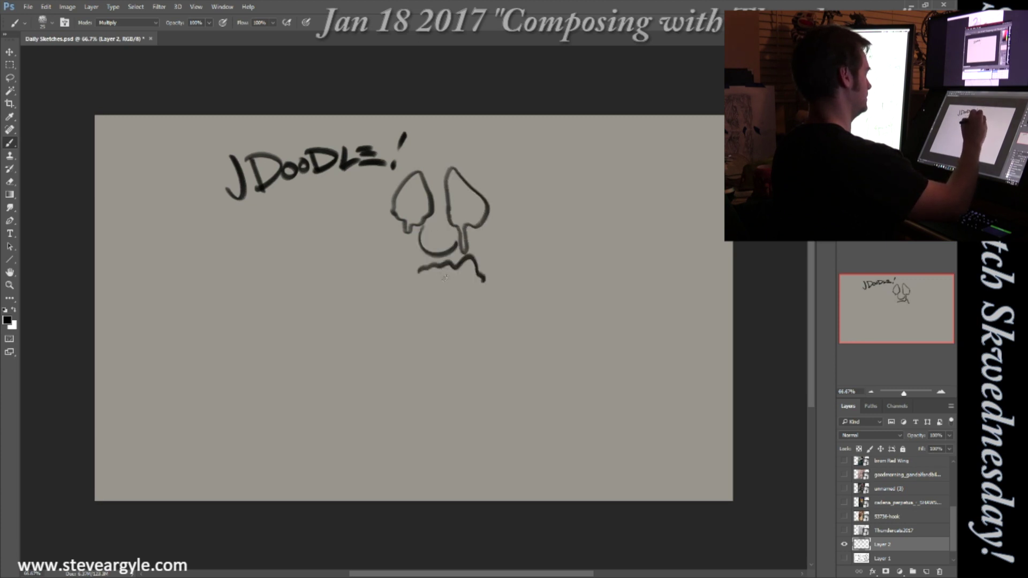
left_click_drag(463, 151, 482, 158)
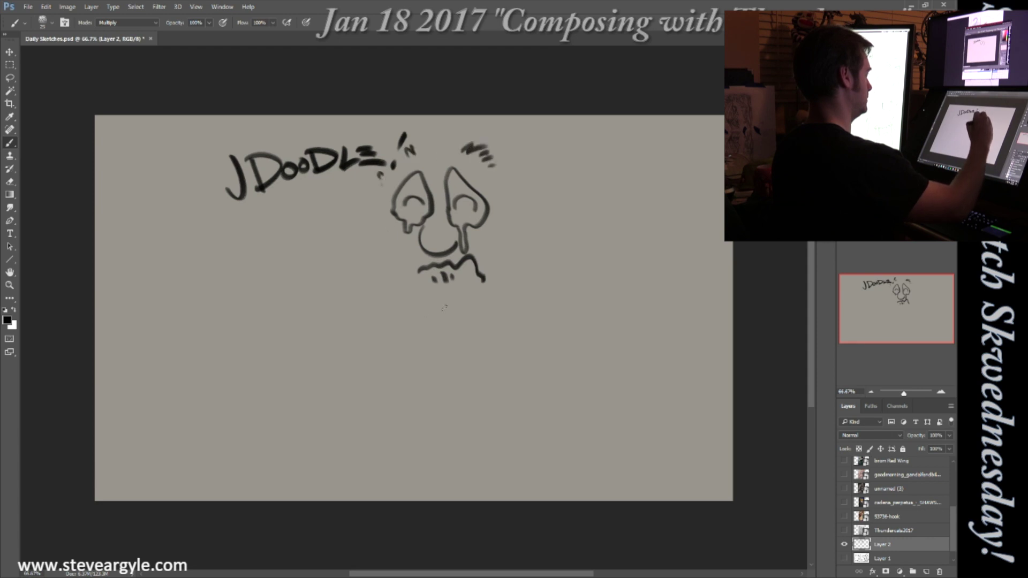
mouse_move(445, 327)
left_mouse_down()
mouse_move(471, 310)
mouse_move(412, 312)
mouse_move(492, 273)
left_mouse_up()
left_click_drag(415, 314, 406, 265)
left_click(464, 211)
mouse_move(412, 199)
left_mouse_down()
mouse_move(402, 212)
mouse_move(423, 204)
left_mouse_up()
mouse_move(462, 200)
left_mouse_down()
mouse_move(457, 215)
mouse_move(492, 227)
left_mouse_up()
Outline both sides of the cartoon face and add jagged hair tufts beside the cheeks.
mouse_move(404, 299)
left_mouse_down()
mouse_move(378, 262)
mouse_move(368, 219)
mouse_move(358, 274)
left_mouse_up()
left_click_drag(372, 231, 357, 259)
left_click_drag(369, 214, 359, 232)
left_click_drag(507, 232, 490, 278)
left_click_drag(525, 212, 504, 242)
left_click_drag(530, 200, 512, 211)
left_click_drag(520, 185, 506, 245)
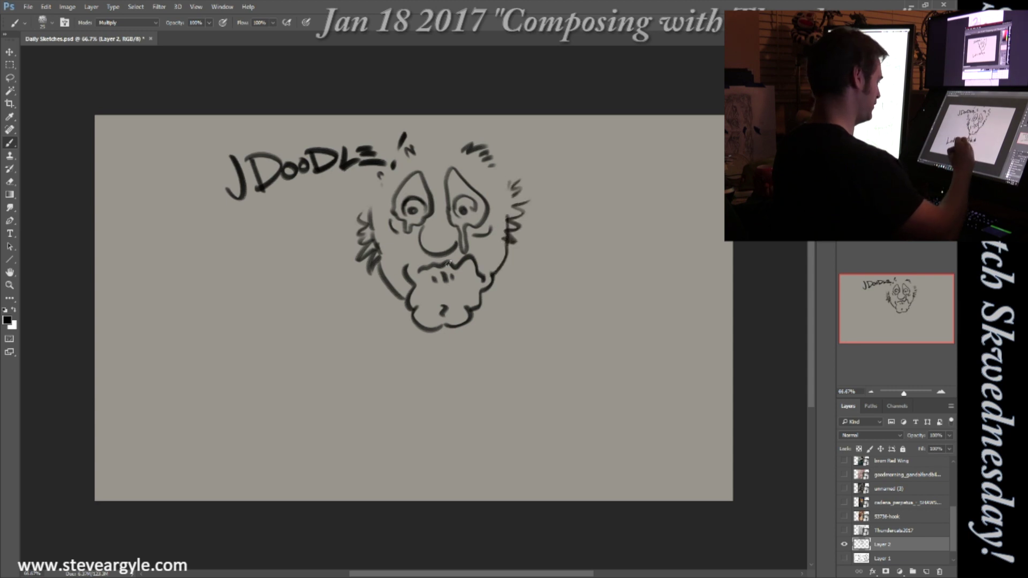
Add stubble along the jaw, extend the wild hair upward on both sides and draw a thin neck below the chin.
left_click_drag(382, 277, 438, 335)
left_click_drag(460, 326, 469, 321)
left_click_drag(520, 247, 497, 269)
left_click_drag(506, 131, 513, 182)
left_click_drag(356, 211, 338, 225)
mouse_move(333, 193)
left_mouse_down()
mouse_move(358, 219)
mouse_move(348, 194)
left_mouse_up()
left_click_drag(369, 120, 364, 135)
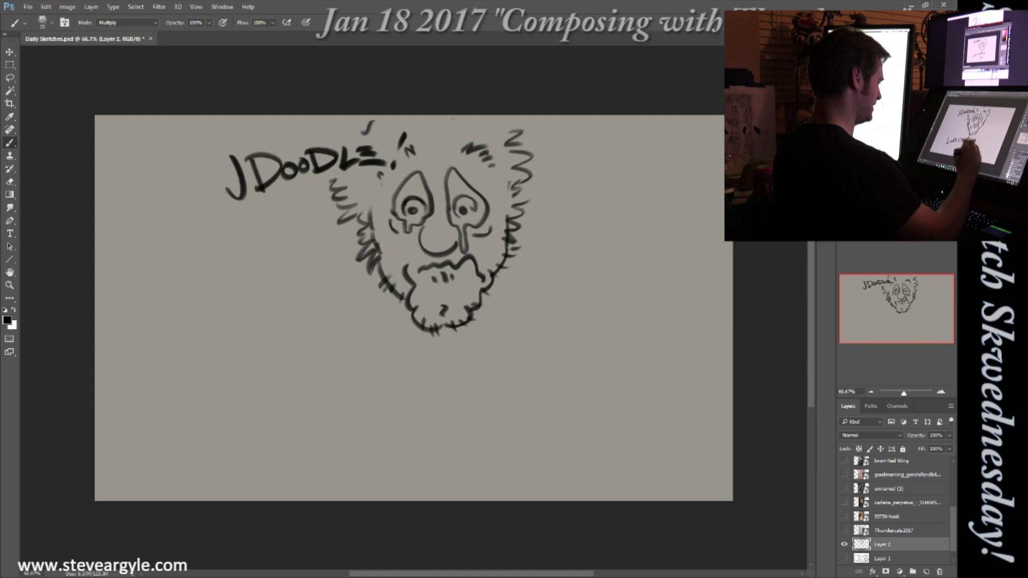
left_click_drag(489, 287, 483, 333)
left_click_drag(422, 321, 427, 357)
Hand-letter the word "Lovecraftian" beneath the cartoon face.
left_click_drag(227, 369, 287, 400)
mouse_move(288, 384)
left_mouse_down()
mouse_move(301, 365)
mouse_move(329, 399)
left_mouse_up()
mouse_move(362, 368)
left_mouse_down()
mouse_move(348, 391)
mouse_move(388, 390)
left_mouse_up()
left_click_drag(391, 388, 444, 355)
left_click_drag(444, 364, 455, 387)
mouse_move(461, 388)
left_mouse_down()
mouse_move(479, 384)
mouse_move(502, 349)
left_mouse_up()
Hand-letter "Children's Toy" on two lines below the word "Lovecraftian".
mouse_move(415, 418)
left_mouse_down()
mouse_move(394, 424)
mouse_move(412, 453)
left_mouse_up()
left_click_drag(421, 454, 465, 448)
mouse_move(466, 423)
left_mouse_down()
mouse_move(471, 445)
mouse_move(490, 419)
mouse_move(506, 435)
left_mouse_up()
mouse_move(508, 417)
left_mouse_down()
mouse_move(525, 401)
mouse_move(547, 410)
left_mouse_up()
mouse_move(551, 401)
left_mouse_down()
mouse_move(564, 394)
mouse_move(555, 429)
left_mouse_up()
left_click_drag(511, 453, 514, 485)
left_click_drag(496, 458, 530, 450)
left_click_drag(535, 450, 560, 461)
left_click_drag(570, 433, 552, 495)
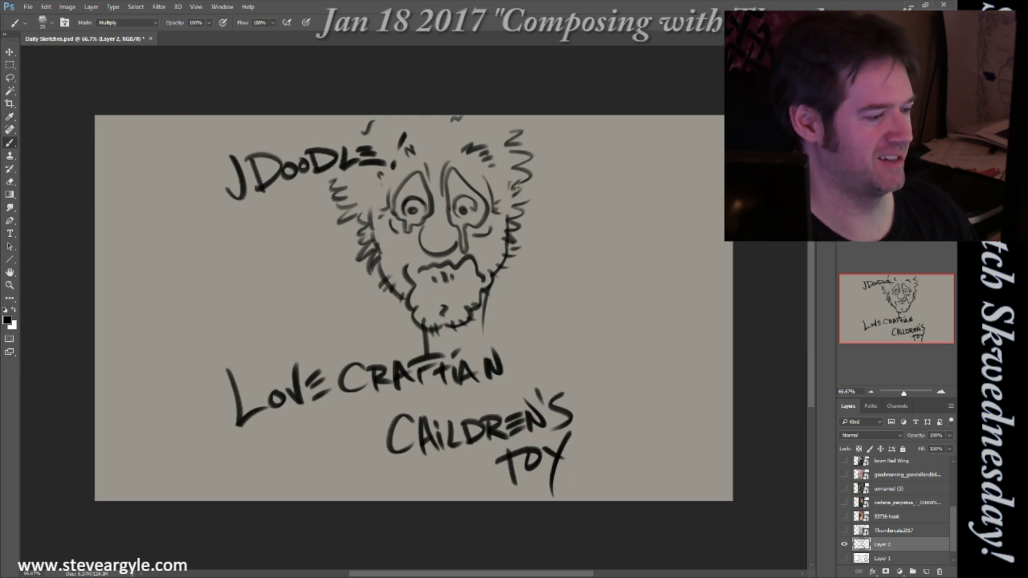
Hide the doodle layer and sketch a wide wavy-lipped mouth with a short shoulder line on a new layer.
key("ctrl+comma")
key("ctrl+shift+alt+n")
mouse_move(487, 204)
left_mouse_down()
mouse_move(493, 241)
mouse_move(520, 244)
mouse_move(557, 225)
left_mouse_up()
key("ctrl+z")
mouse_move(455, 210)
left_mouse_down()
mouse_move(464, 245)
mouse_move(506, 259)
mouse_move(539, 247)
left_mouse_up()
left_click_drag(460, 231, 404, 237)
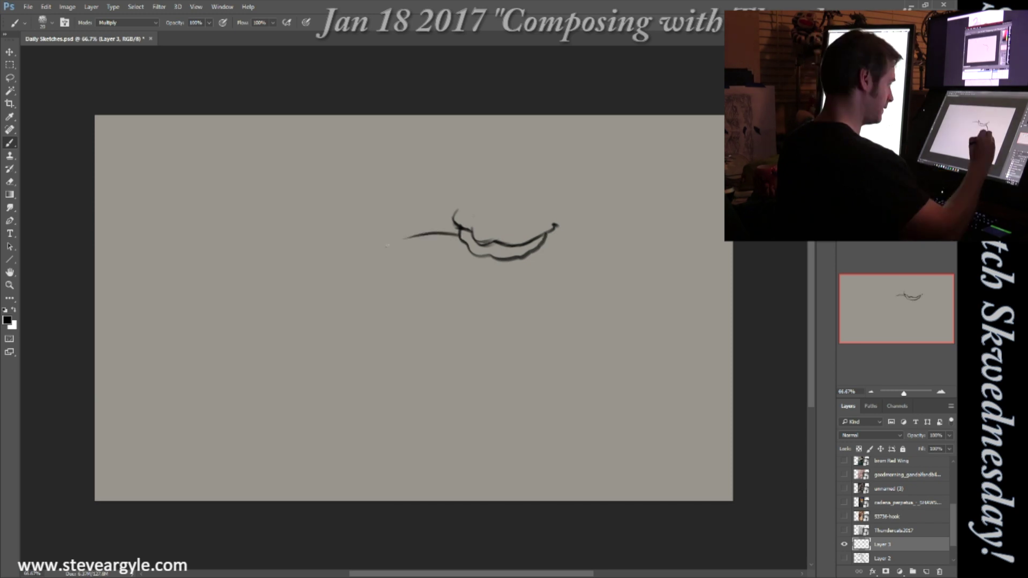
Draw an arm line with a curled fist, darken the mouth corners, and add cheek folds and a large round eye.
mouse_move(538, 248)
left_mouse_down()
mouse_move(576, 292)
mouse_move(542, 320)
mouse_move(559, 347)
mouse_move(594, 358)
left_mouse_up()
left_click_drag(454, 208, 462, 241)
left_click_drag(527, 244, 556, 226)
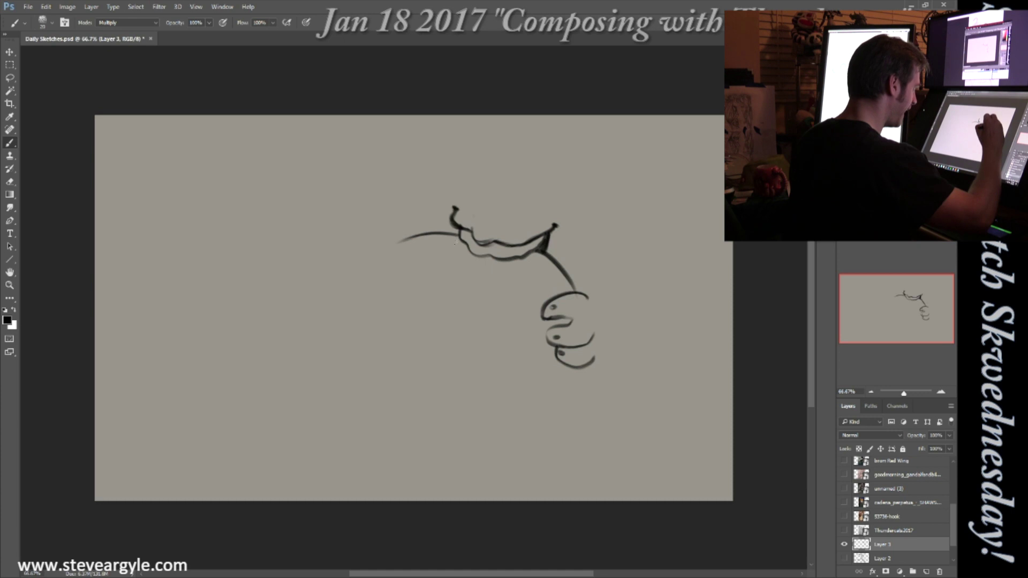
mouse_move(471, 239)
left_mouse_down()
mouse_move(512, 245)
mouse_move(566, 235)
mouse_move(545, 216)
left_mouse_up()
left_click_drag(449, 214, 466, 204)
mouse_move(532, 220)
left_mouse_down()
mouse_move(538, 178)
mouse_move(573, 185)
mouse_move(570, 225)
left_mouse_up()
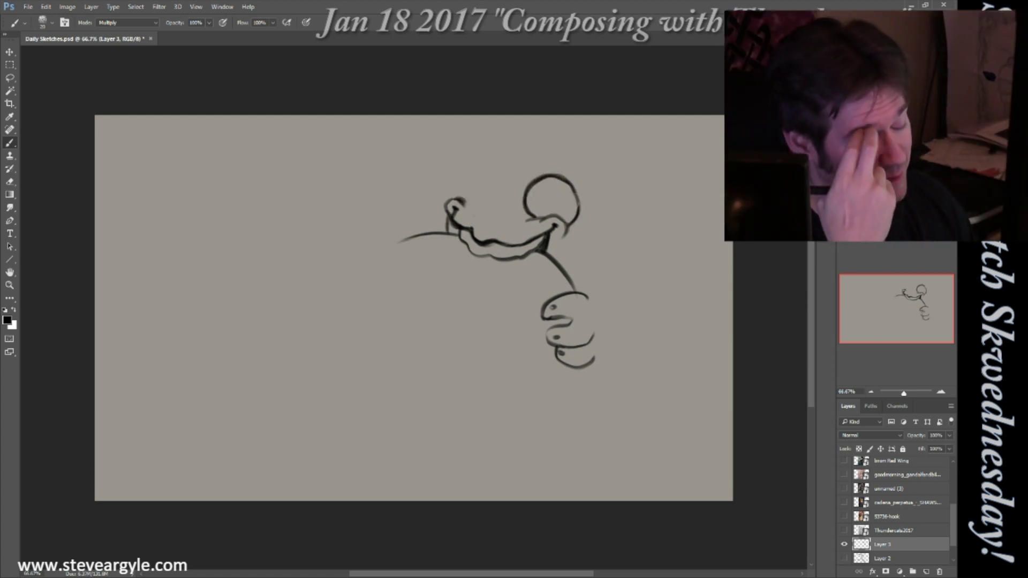
Add the second round eye, a domed head outline, the iris detail and a small ear.
mouse_move(471, 164)
left_mouse_down()
mouse_move(463, 202)
mouse_move(462, 162)
mouse_move(464, 199)
left_mouse_up()
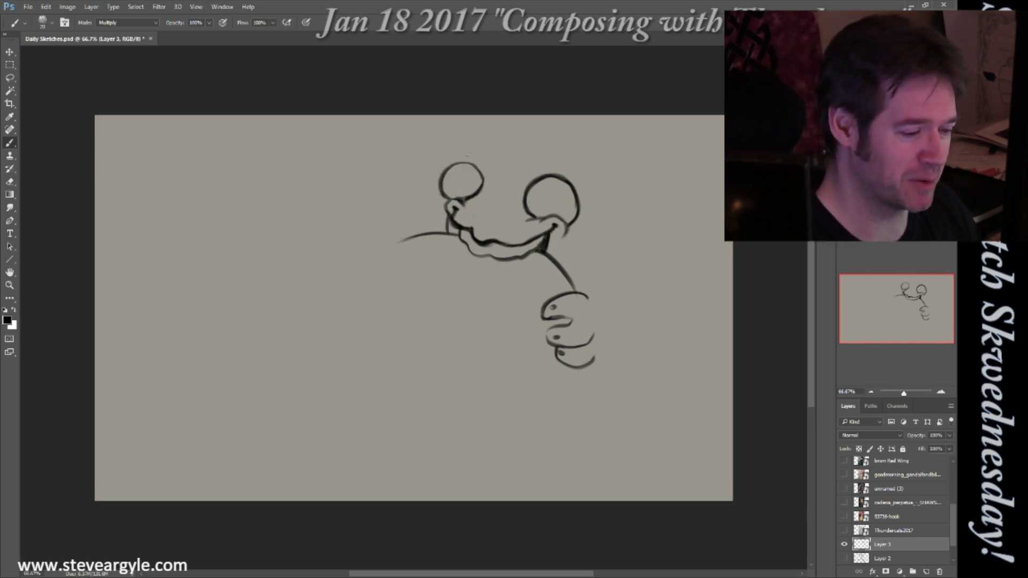
mouse_move(485, 158)
left_mouse_down()
mouse_move(581, 166)
mouse_move(598, 223)
mouse_move(578, 264)
left_mouse_up()
left_click_drag(545, 192, 560, 197)
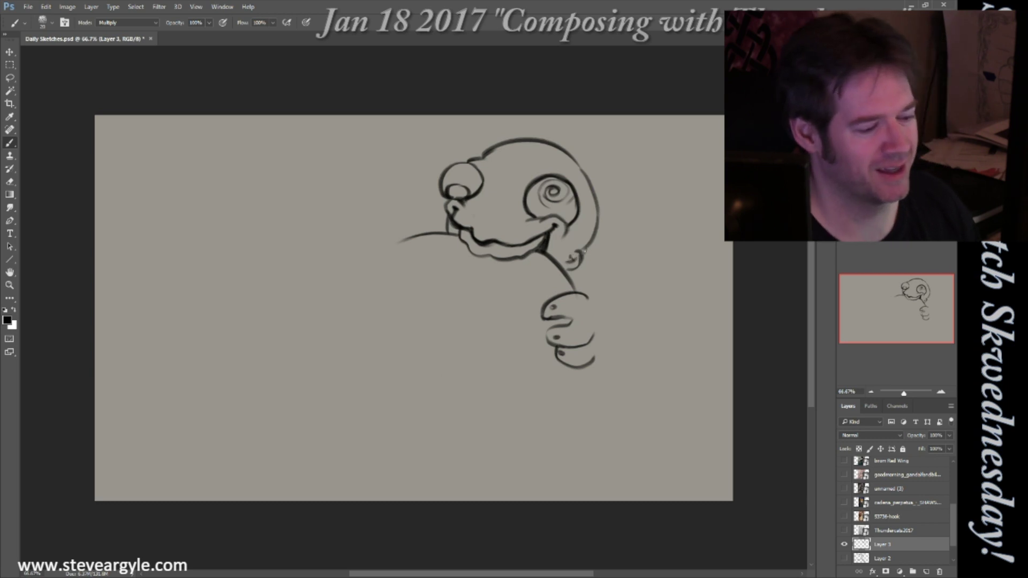
left_click_drag(568, 256, 577, 262)
Close the back of the fist, add the torso lines and draw a long curling tentacle contour from the shoulder.
mouse_move(592, 296)
left_mouse_down()
mouse_move(608, 336)
mouse_move(604, 364)
left_mouse_up()
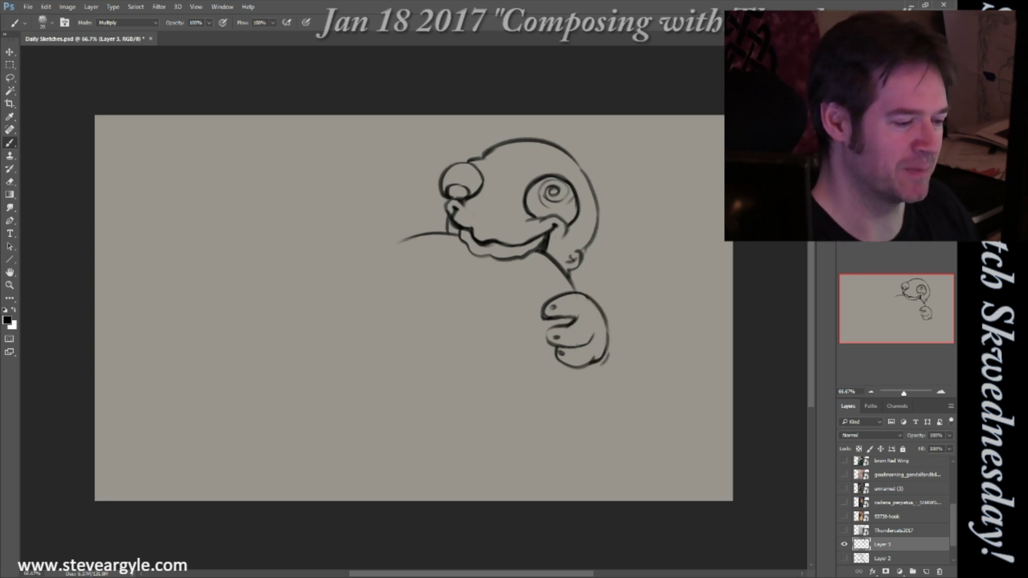
mouse_move(517, 267)
left_mouse_down()
mouse_move(547, 294)
mouse_move(525, 317)
left_mouse_up()
left_click_drag(487, 265, 496, 339)
mouse_move(487, 265)
left_mouse_down()
mouse_move(388, 171)
mouse_move(269, 204)
left_mouse_up()
left_click_drag(391, 241, 470, 265)
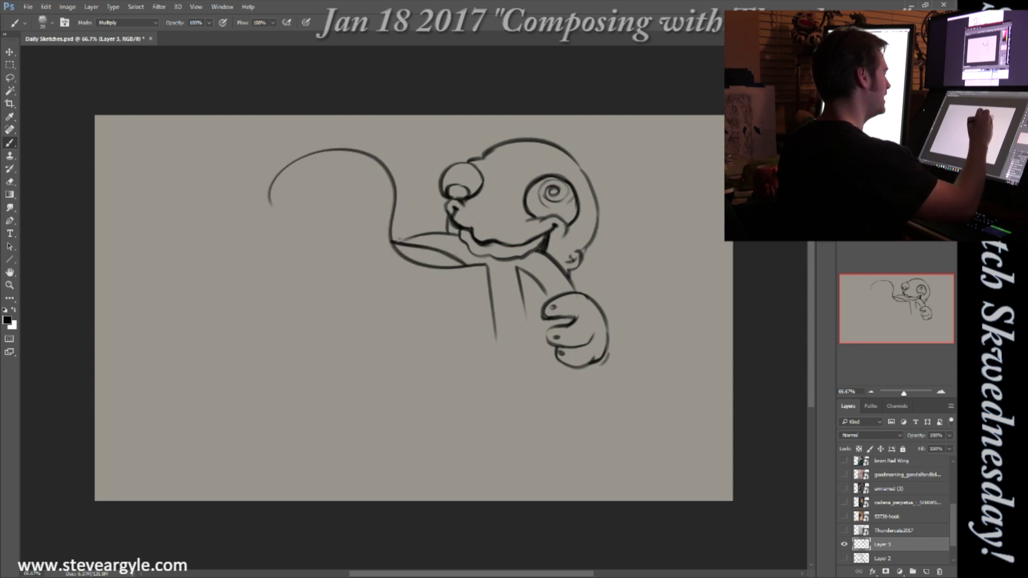
Draw a large sweeping tentacle at the canvas's far left and a tapering tentacle curving below the fist.
mouse_move(179, 195)
left_mouse_down()
mouse_move(294, 395)
mouse_move(358, 369)
mouse_move(165, 233)
mouse_move(222, 335)
left_mouse_up()
left_click_drag(519, 270, 490, 386)
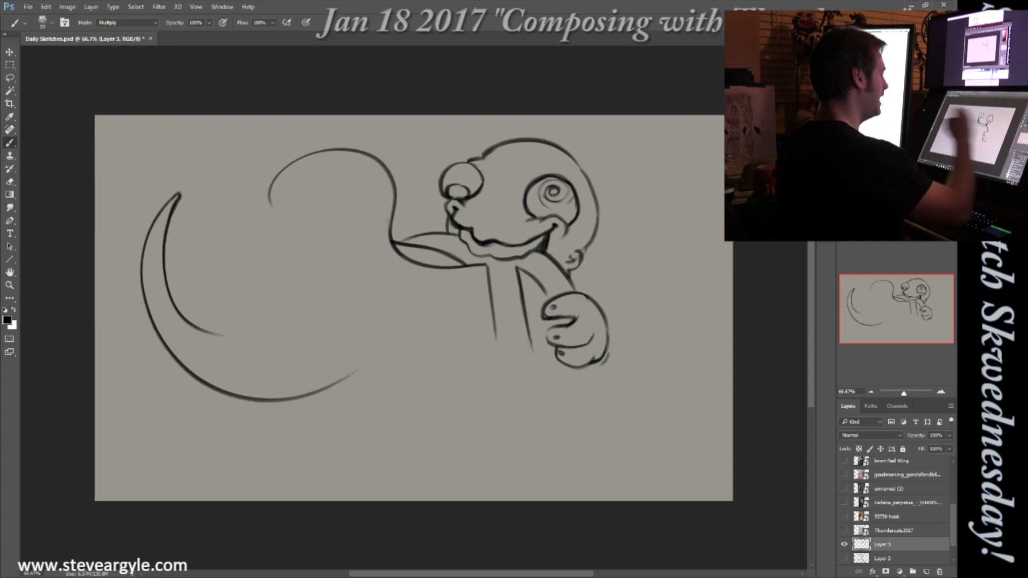
left_click_drag(532, 335, 408, 456)
mouse_move(562, 364)
left_mouse_down()
mouse_move(520, 406)
mouse_move(428, 431)
mouse_move(478, 421)
left_mouse_up()
mouse_move(593, 361)
left_mouse_down()
mouse_move(585, 399)
mouse_move(525, 476)
left_mouse_up()
left_click_drag(562, 375, 537, 427)
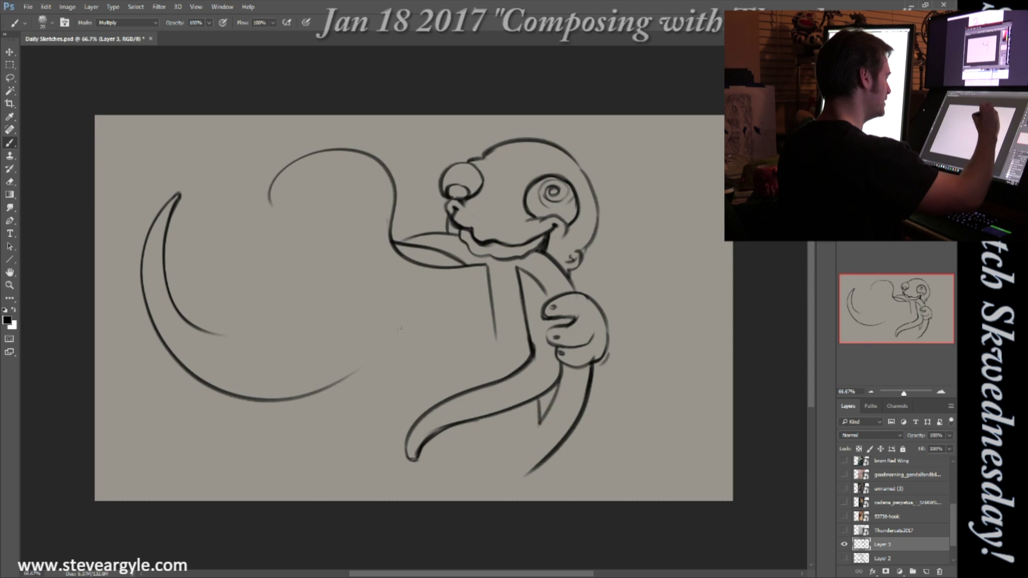
Draw a large bulging eyeball against the torso with lashes, surrounded by several smaller eyeballs.
left_click_drag(491, 315, 485, 380)
left_click_drag(492, 298, 499, 384)
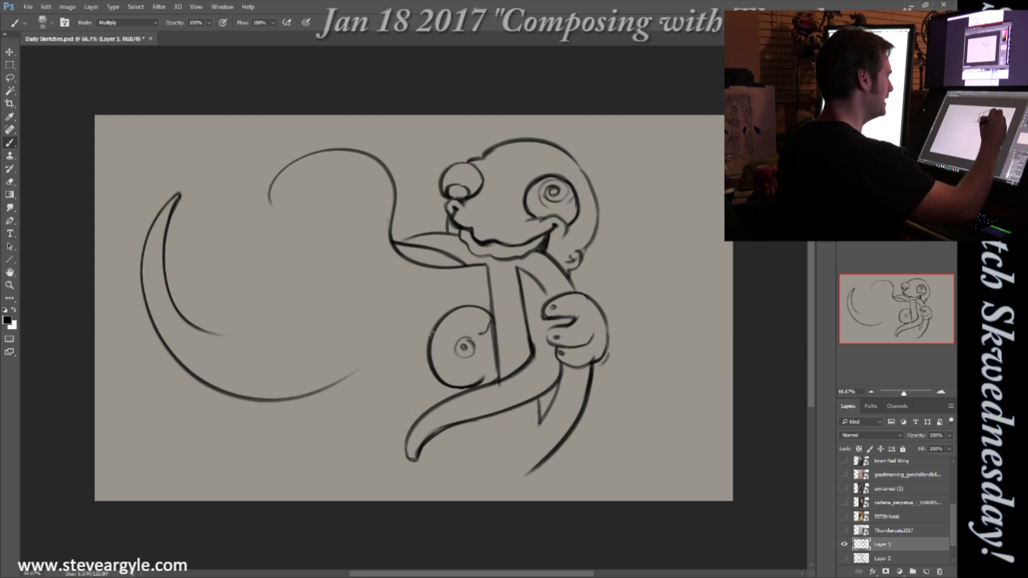
left_click_drag(462, 390, 469, 376)
left_click_drag(471, 382, 479, 368)
left_click_drag(480, 384, 493, 367)
mouse_move(532, 284)
left_mouse_down()
mouse_move(526, 295)
mouse_move(465, 303)
left_mouse_up()
mouse_move(484, 300)
left_mouse_down()
mouse_move(491, 307)
mouse_move(449, 305)
left_mouse_up()
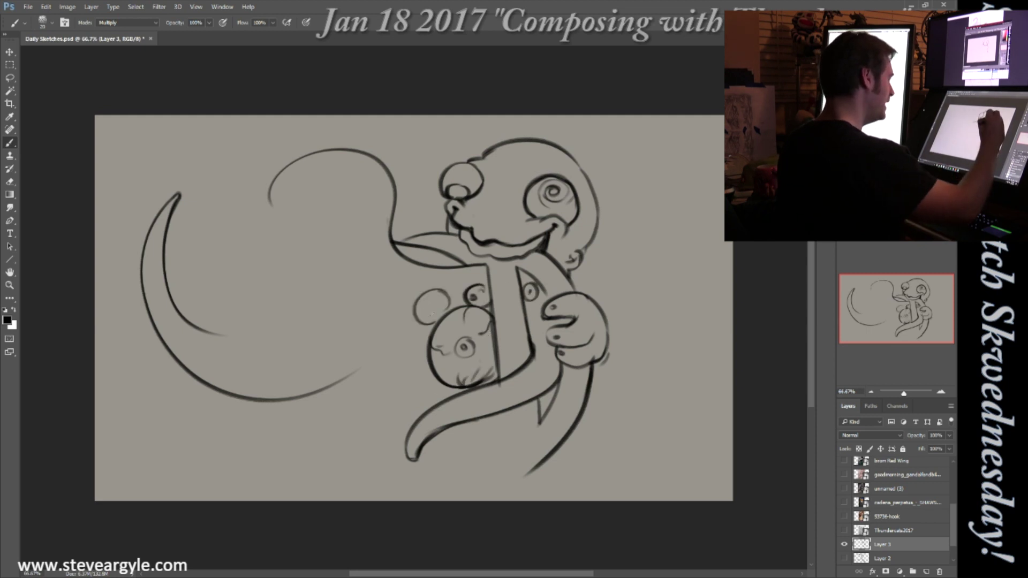
Add small hair curls and facial details to the head, and another round eyeball beside the largest body eye.
left_click_drag(524, 154, 516, 145)
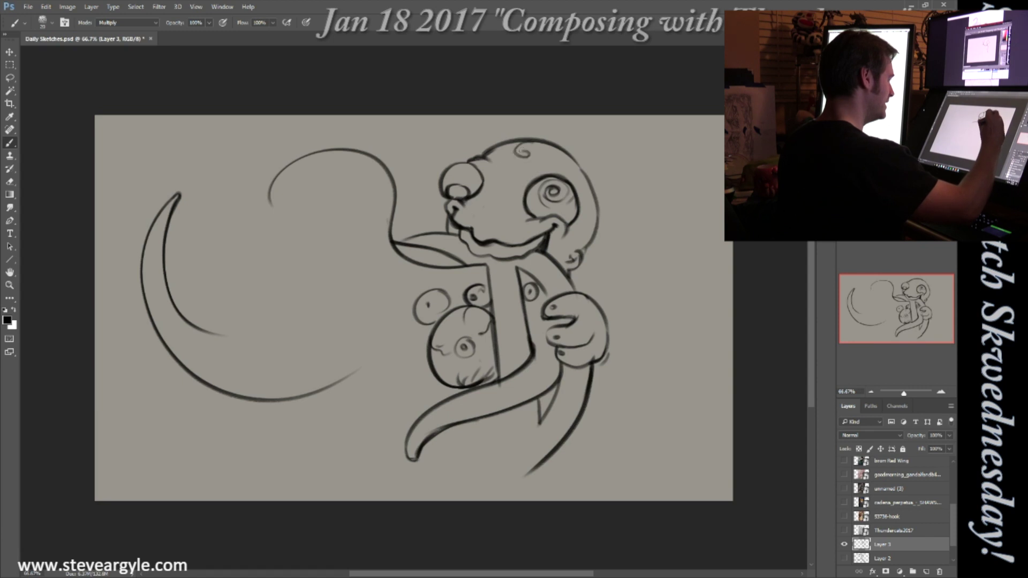
left_click_drag(590, 236, 607, 247)
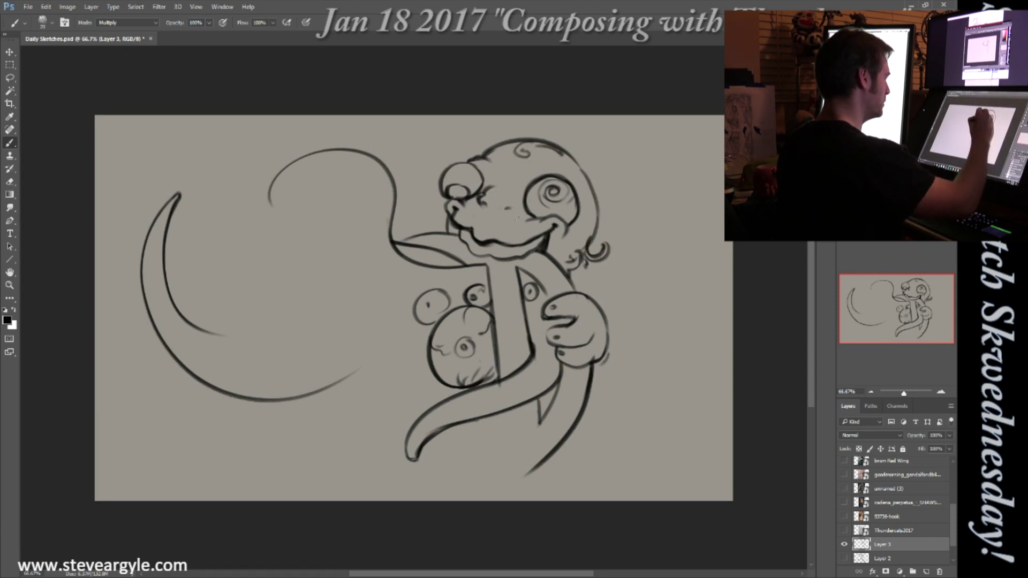
mouse_move(451, 293)
left_mouse_down()
mouse_move(443, 314)
mouse_move(421, 300)
mouse_move(448, 291)
left_mouse_up()
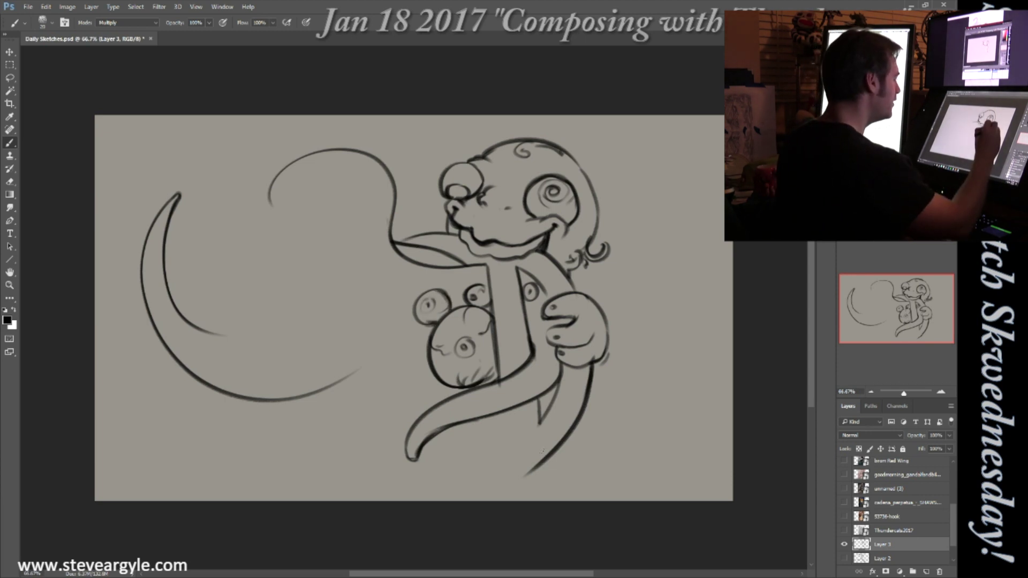
left_click_drag(411, 359, 407, 357)
left_click_drag(391, 364, 389, 367)
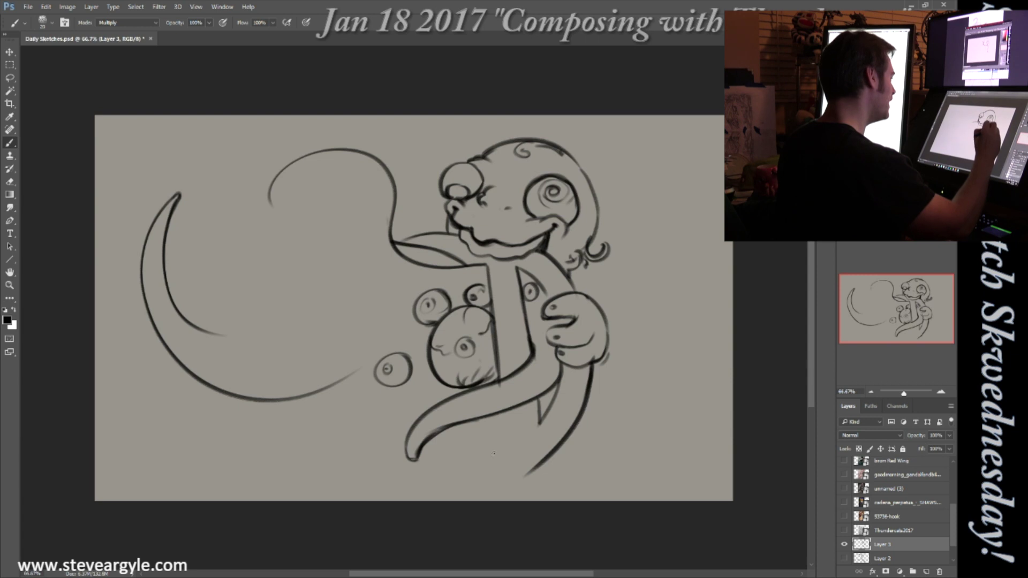
Draw tentacle contours beneath the body and the inner contour of the curled upper tentacle.
left_click_drag(508, 410, 496, 476)
left_click_drag(461, 423, 433, 496)
left_click_drag(510, 438, 462, 500)
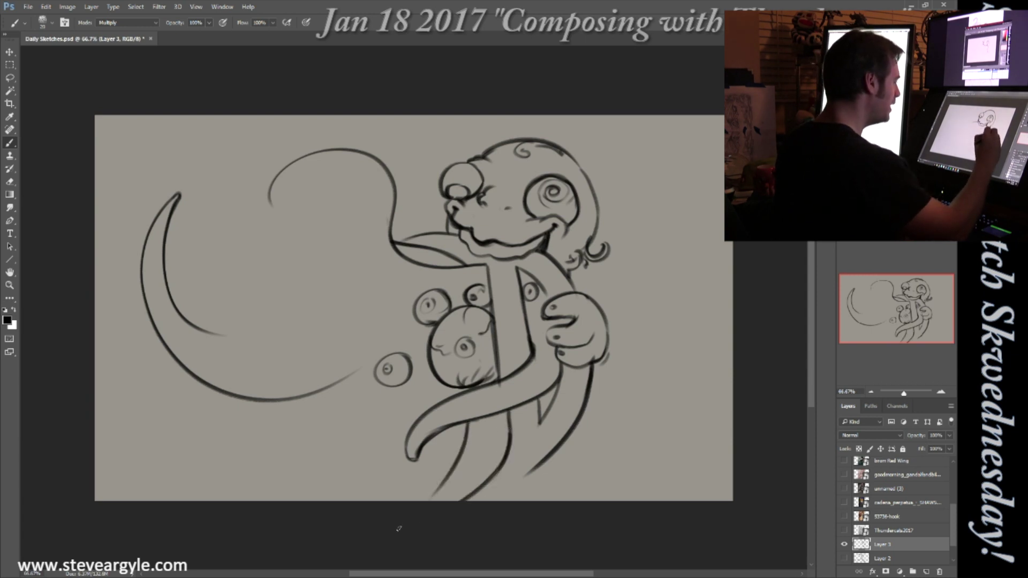
mouse_move(220, 338)
left_mouse_down()
mouse_move(378, 279)
mouse_move(297, 211)
mouse_move(317, 221)
left_mouse_up()
key("ctrl+z")
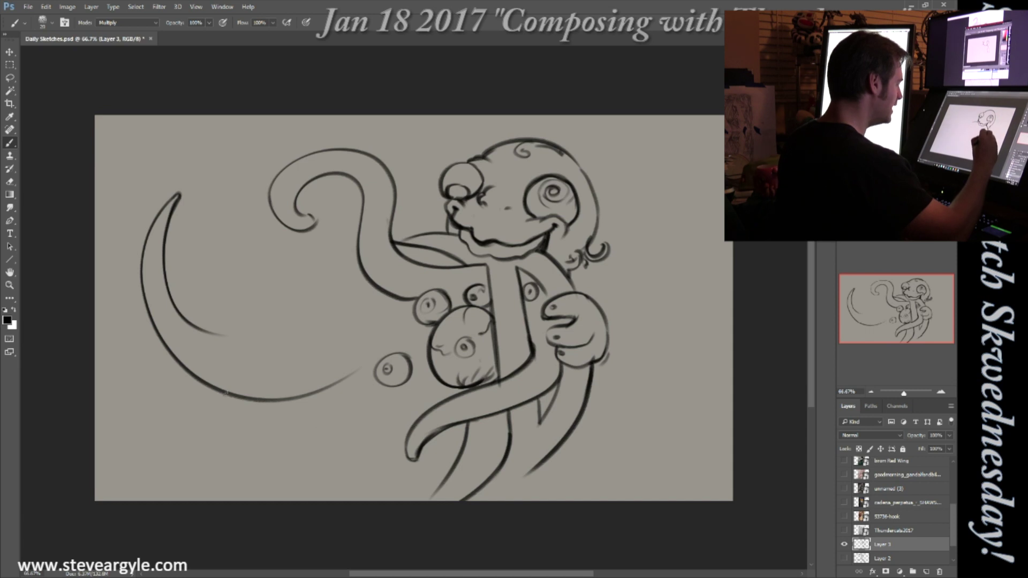
Fill the creature's left side with more overlapping tentacles flowing from the body.
mouse_move(227, 393)
left_mouse_down()
mouse_move(133, 501)
mouse_move(373, 429)
left_mouse_up()
left_click_drag(369, 363, 426, 324)
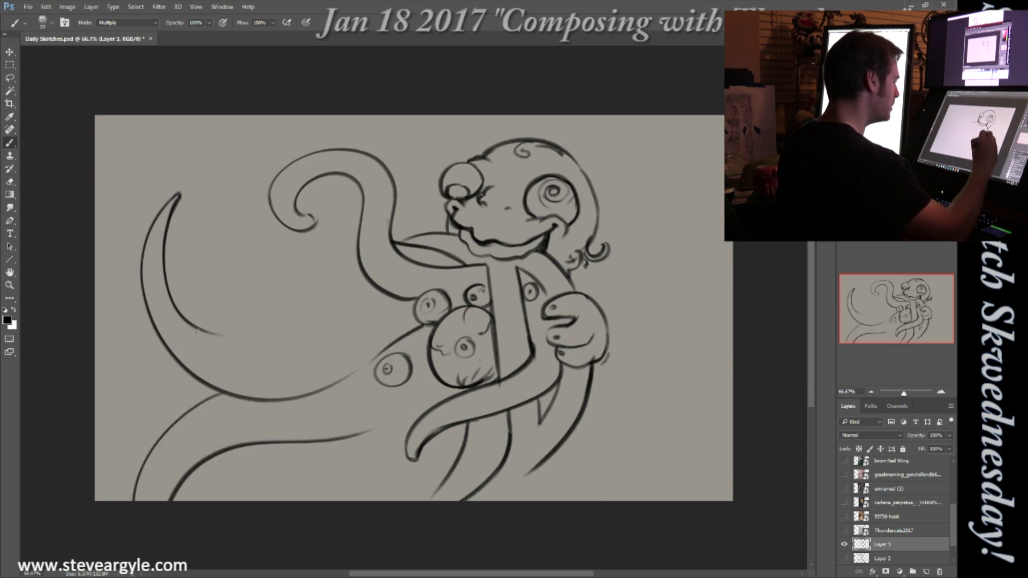
mouse_move(185, 324)
left_mouse_down()
mouse_move(257, 358)
mouse_move(362, 319)
left_mouse_up()
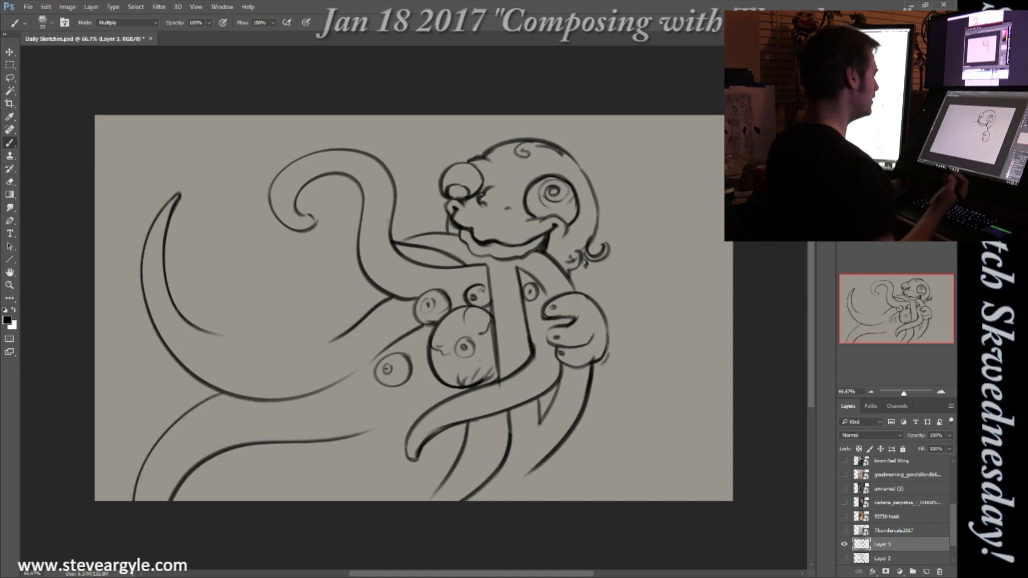
mouse_move(198, 236)
left_mouse_down()
mouse_move(249, 263)
mouse_move(232, 204)
mouse_move(298, 302)
mouse_move(359, 284)
left_mouse_up()
left_click_drag(190, 325, 299, 338)
left_click_drag(111, 235, 147, 313)
mouse_move(172, 354)
left_mouse_down()
mouse_move(142, 446)
mouse_move(174, 391)
left_mouse_up()
left_click_drag(359, 430, 392, 413)
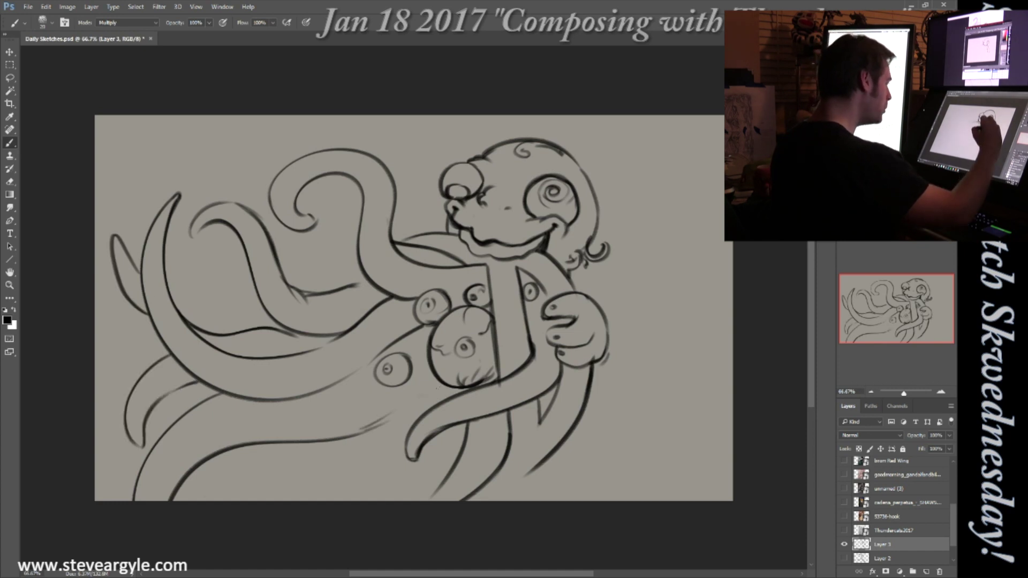
Draw suckers along the curled upper tentacle and strengthen the contours of the lower tentacles.
left_click_drag(369, 273, 396, 292)
mouse_move(358, 247)
left_mouse_down()
mouse_move(368, 269)
mouse_move(425, 292)
left_mouse_up()
mouse_move(293, 212)
left_mouse_down()
mouse_move(304, 221)
mouse_move(281, 190)
left_mouse_up()
mouse_move(284, 201)
left_mouse_down()
mouse_move(294, 177)
mouse_move(328, 159)
mouse_move(351, 173)
left_mouse_up()
mouse_move(300, 183)
left_mouse_down()
mouse_move(292, 198)
mouse_move(340, 166)
left_mouse_up()
left_click_drag(504, 381, 527, 374)
left_click_drag(563, 443, 485, 482)
Line the underside of the large sweeping tentacle with rows of oval suckers.
mouse_move(166, 342)
left_mouse_down()
mouse_move(283, 375)
mouse_move(355, 361)
left_mouse_up()
left_click_drag(370, 354, 399, 343)
mouse_move(255, 378)
left_mouse_down()
mouse_move(370, 365)
mouse_move(206, 387)
mouse_move(161, 344)
left_mouse_up()
left_click_drag(164, 351, 141, 279)
left_click_drag(201, 382, 173, 366)
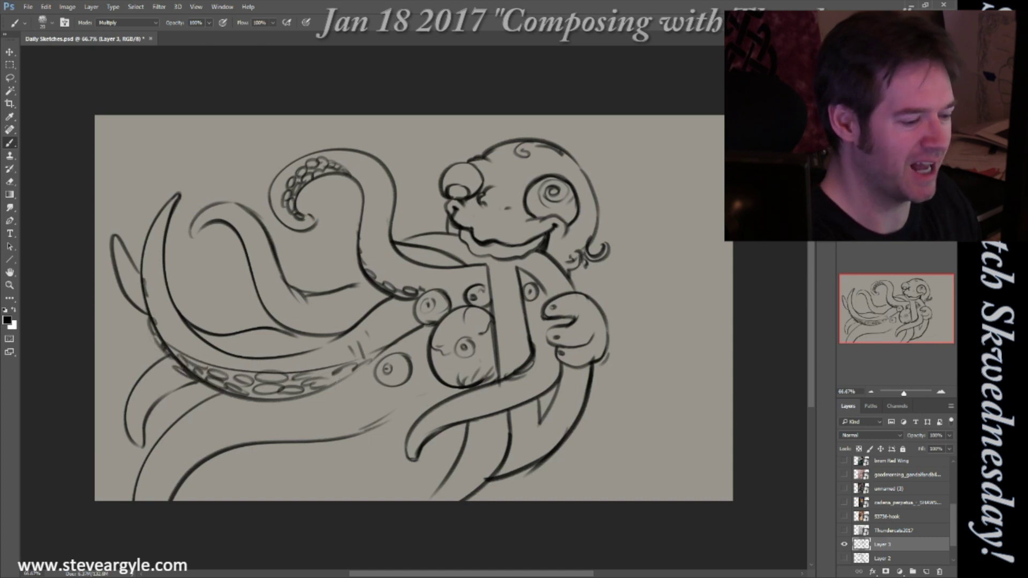
Add sucker marks to the smaller left tentacles and draw folds around the lone eyeball on the body.
left_click_drag(377, 355, 336, 377)
left_click_drag(211, 224, 251, 281)
left_click_drag(158, 406, 145, 442)
mouse_move(199, 388)
left_mouse_down()
mouse_move(157, 411)
mouse_move(194, 390)
left_mouse_up()
left_click_drag(158, 287, 123, 338)
left_click_drag(418, 376, 374, 389)
left_click_drag(422, 340, 385, 355)
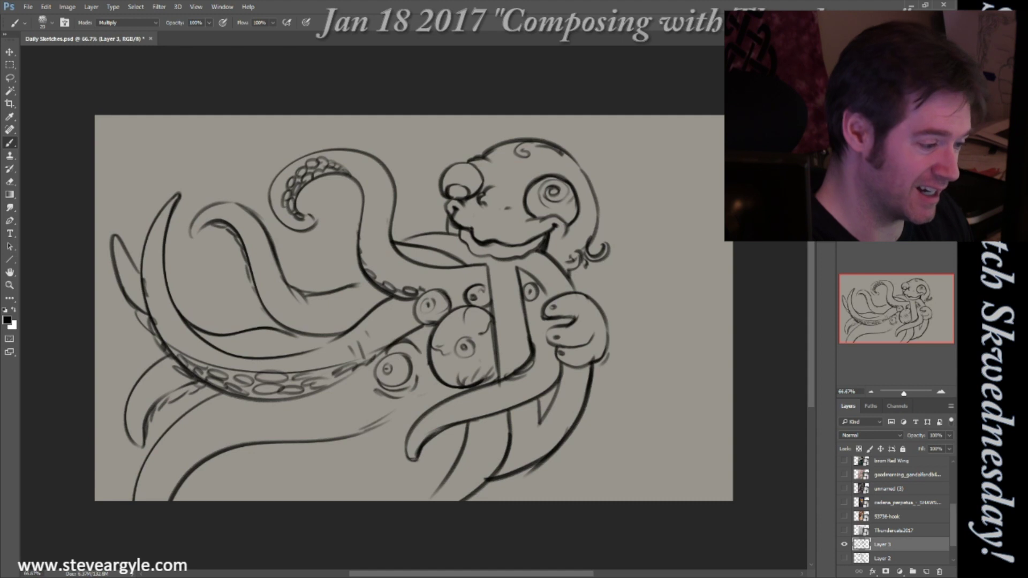
Add another small eyeball, suckers on the tentacle below the fist, and further tentacle curves along the lower edge.
left_click_drag(370, 292, 367, 295)
left_click_drag(434, 396, 286, 421)
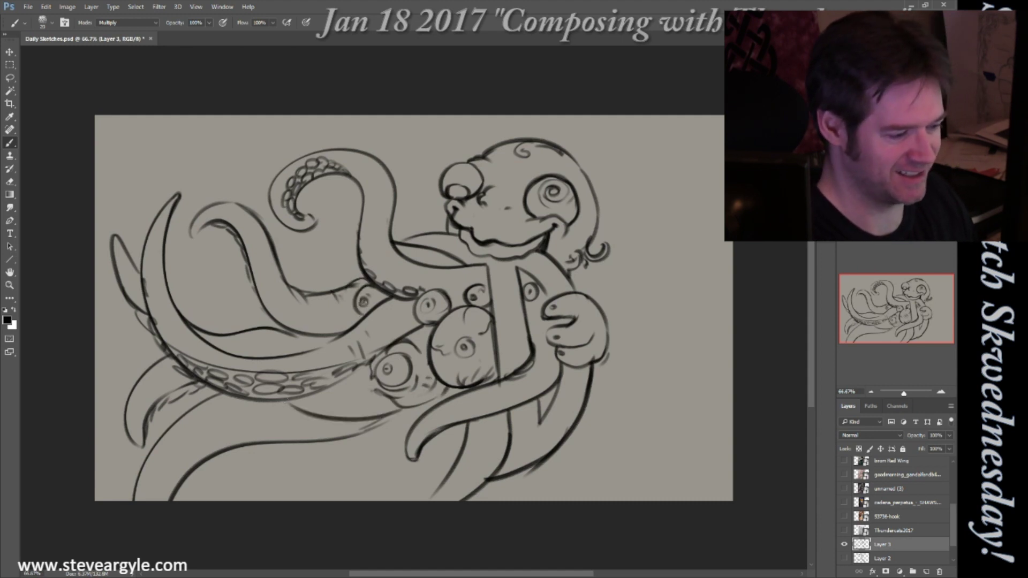
mouse_move(416, 457)
left_mouse_down()
mouse_move(535, 403)
mouse_move(449, 418)
left_mouse_up()
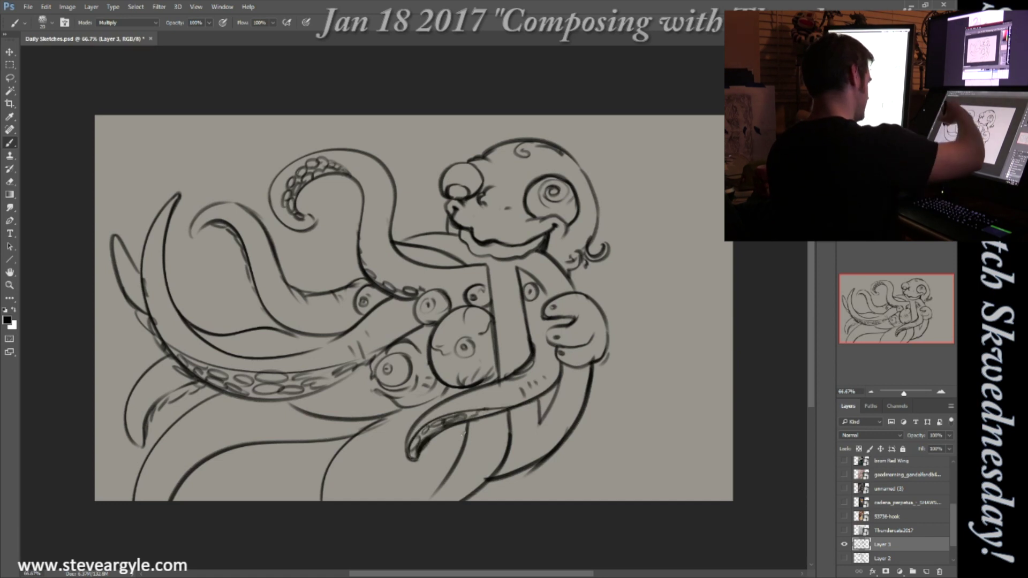
left_click_drag(234, 450, 244, 476)
left_click_drag(246, 484, 320, 479)
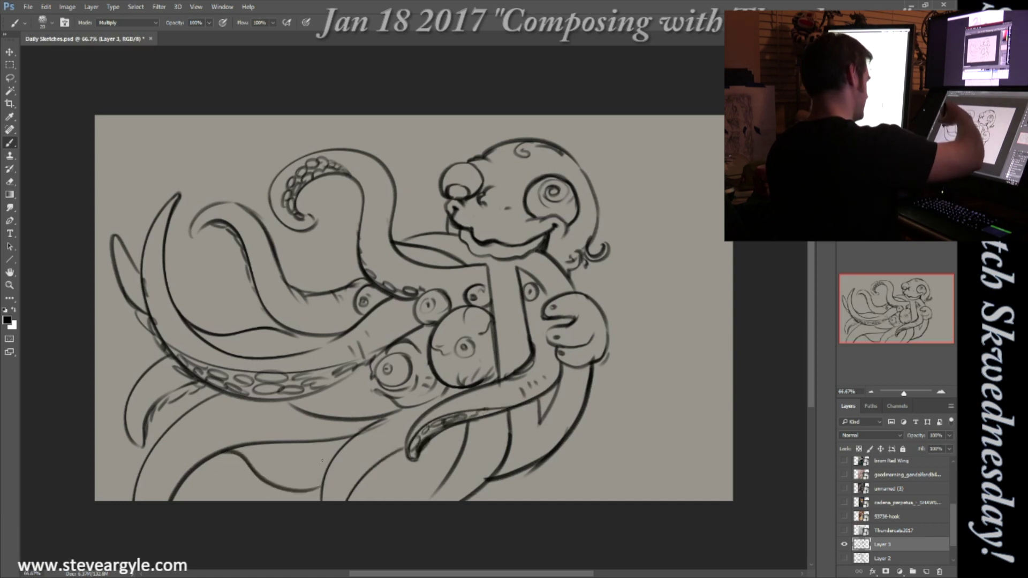
Add a band of oval suckers along the broad tentacle at the lower left.
left_click_drag(316, 444, 339, 454)
left_click_drag(161, 498, 230, 429)
mouse_move(230, 429)
left_mouse_down()
mouse_move(294, 413)
mouse_move(325, 435)
mouse_move(305, 436)
left_mouse_up()
left_click_drag(274, 421, 194, 447)
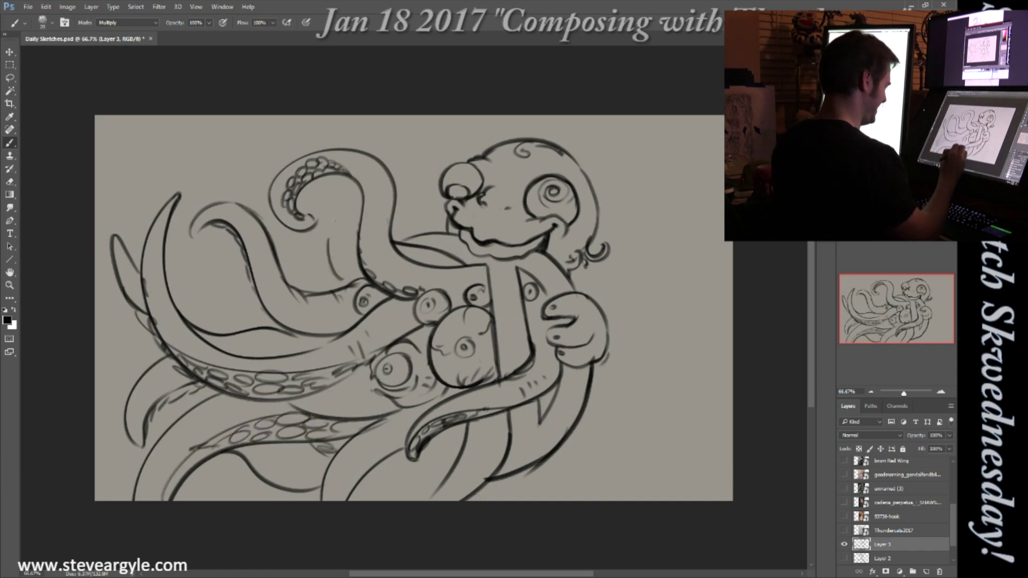
Add a pointed tentacle tip and small eyeballs among the tentacles, and outline the creature's back with a puffy base.
left_click_drag(332, 222, 352, 276)
left_click_drag(254, 316, 249, 324)
mouse_move(582, 267)
left_mouse_down()
mouse_move(647, 423)
mouse_move(566, 478)
left_mouse_up()
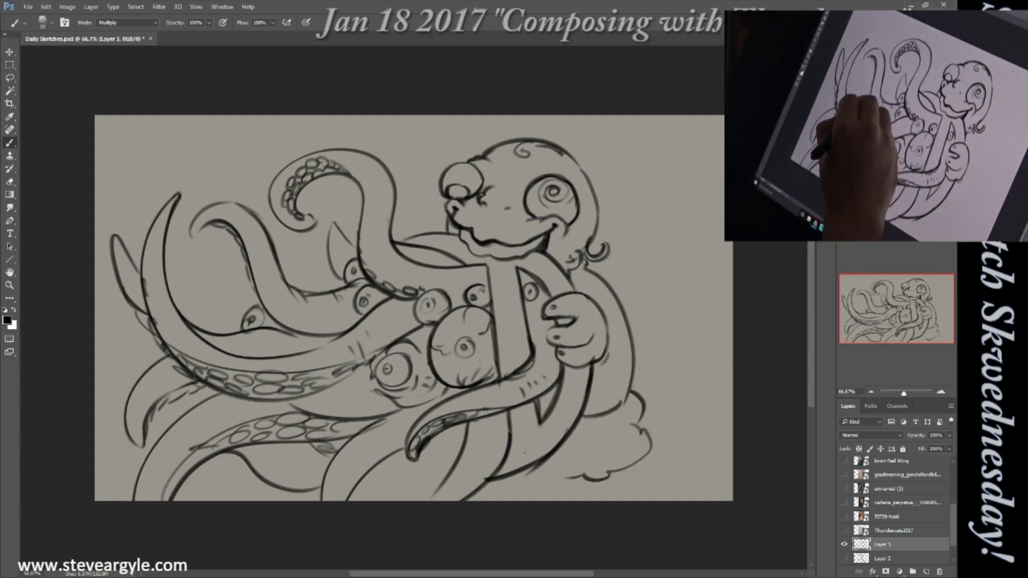
Add a pair of round eyes behind the creature's shoulder, small marks on the puffy base, and a short curve beneath it.
mouse_move(397, 239)
left_mouse_down()
mouse_move(433, 220)
mouse_move(423, 232)
left_mouse_up()
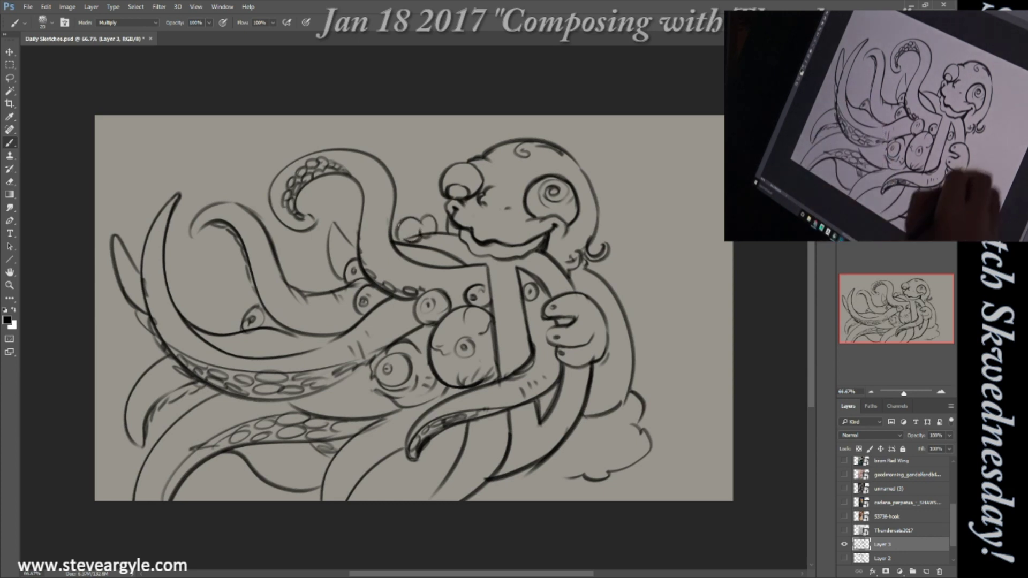
left_click_drag(641, 460, 622, 501)
mouse_move(599, 434)
left_mouse_down()
mouse_move(590, 444)
mouse_move(635, 433)
left_mouse_up()
Letter "BABY'S FIRST" in the canvas's upper left and "PORTAL!" running down its right edge.
mouse_move(136, 156)
left_mouse_down()
mouse_move(134, 190)
mouse_move(172, 174)
mouse_move(202, 134)
mouse_move(214, 184)
mouse_move(231, 171)
left_mouse_up()
mouse_move(238, 178)
left_mouse_down()
mouse_move(252, 158)
mouse_move(270, 160)
mouse_move(282, 131)
left_mouse_up()
mouse_move(622, 155)
left_mouse_down()
mouse_move(645, 150)
mouse_move(667, 187)
left_mouse_up()
mouse_move(658, 201)
left_mouse_down()
mouse_move(696, 257)
mouse_move(696, 324)
left_mouse_up()
left_click_drag(696, 292, 643, 295)
mouse_move(643, 308)
left_mouse_down()
mouse_move(699, 329)
mouse_move(643, 354)
left_mouse_up()
mouse_move(691, 343)
left_mouse_down()
mouse_move(645, 391)
mouse_move(713, 401)
left_mouse_up()
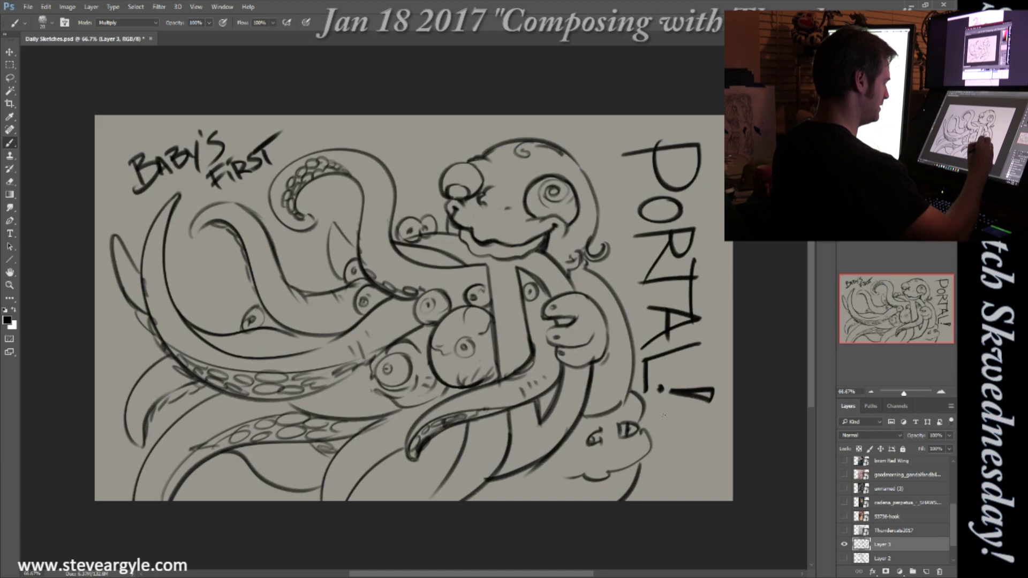
Draw drool strands hanging from the creature's mouth down over its chest and arm.
left_click_drag(463, 243, 498, 270)
left_click_drag(501, 270, 506, 343)
left_click_drag(518, 291, 509, 378)
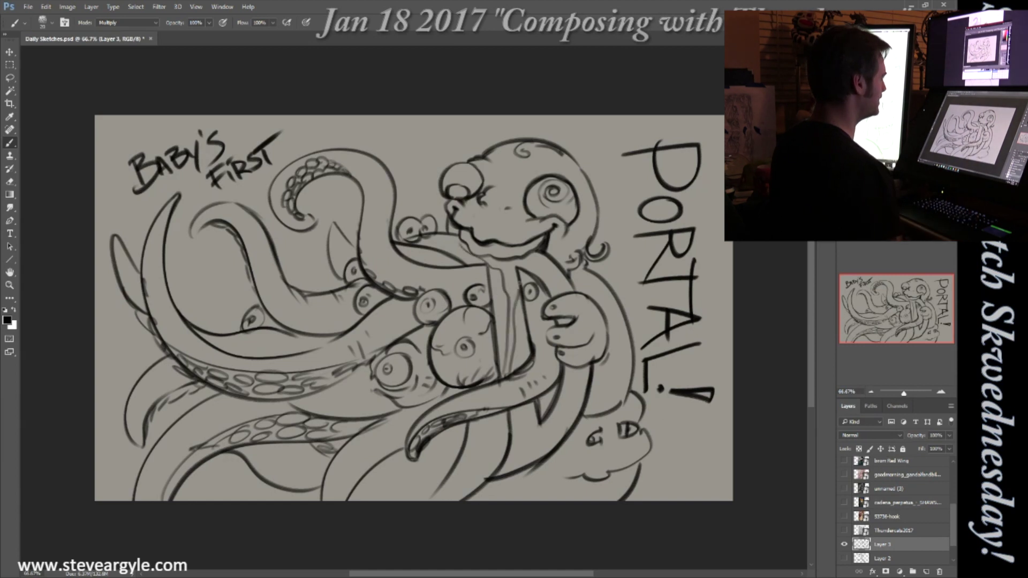
Letter "to THE HORRORS BEYOND" in small capitals on three lines below "PORTAL!".
left_click_drag(654, 417, 657, 429)
left_click_drag(669, 419, 692, 413)
mouse_move(685, 414)
left_mouse_down()
mouse_move(685, 428)
mouse_move(699, 424)
left_mouse_up()
left_click_drag(704, 409, 711, 424)
left_click_drag(659, 438, 664, 453)
left_click_drag(676, 440, 694, 450)
mouse_move(697, 435)
left_mouse_down()
mouse_move(705, 448)
mouse_move(712, 434)
left_mouse_up()
left_click_drag(724, 428, 718, 447)
left_click_drag(656, 461, 664, 477)
left_click_drag(676, 461, 687, 477)
left_click_drag(697, 459, 696, 459)
left_click_drag(704, 469, 718, 454)
Hide the Layer 3 sketch, show the Thundercats2017 artwork, and add a new layer above it.
left_click(844, 544)
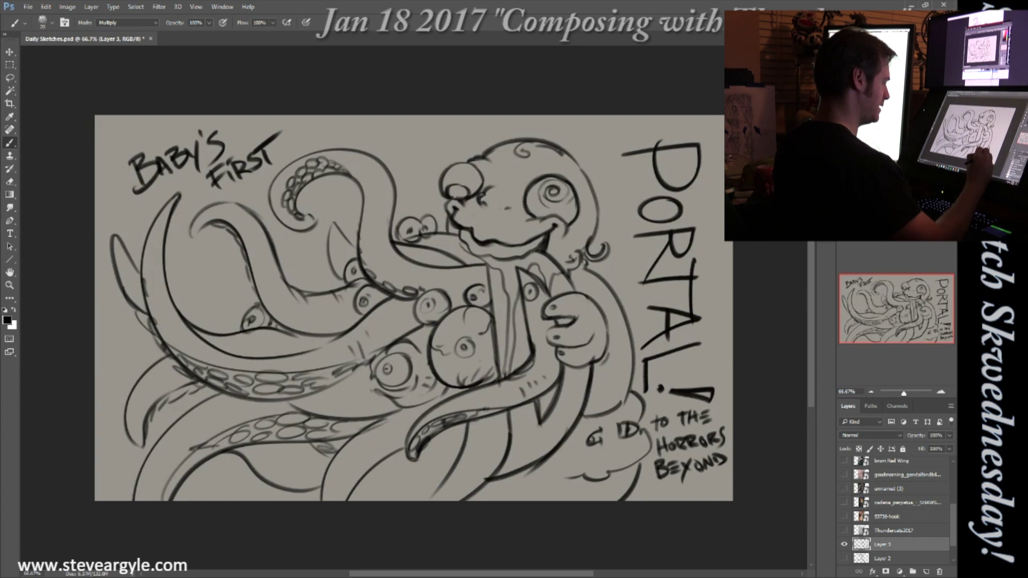
left_click(844, 544)
left_click(844, 531)
left_click(889, 530)
key("ctrl+shift+alt+n")
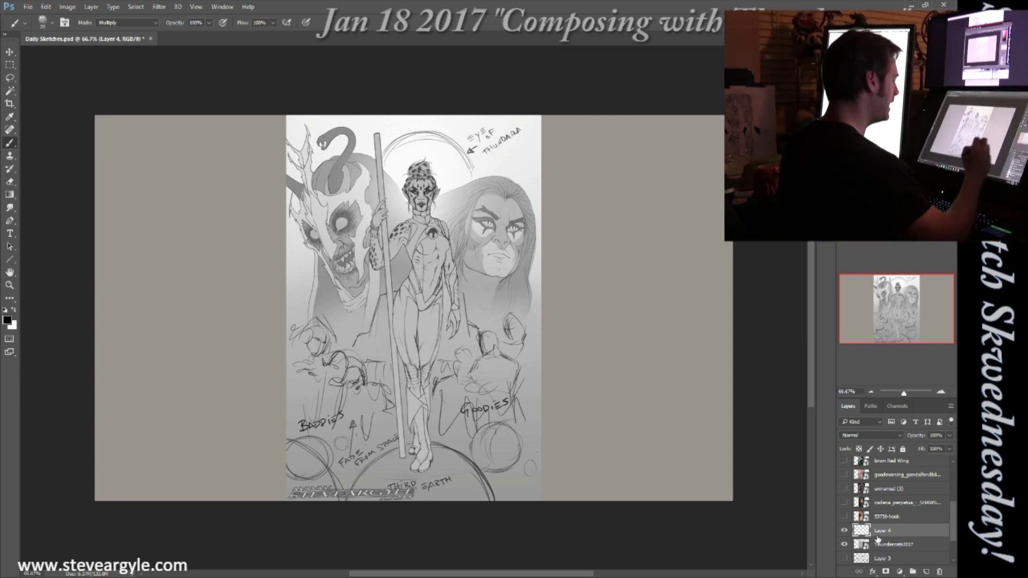
Replace the Thundercats2017 artwork with the Hook poster and place the visible Layer 4 directly above it.
left_click(845, 532)
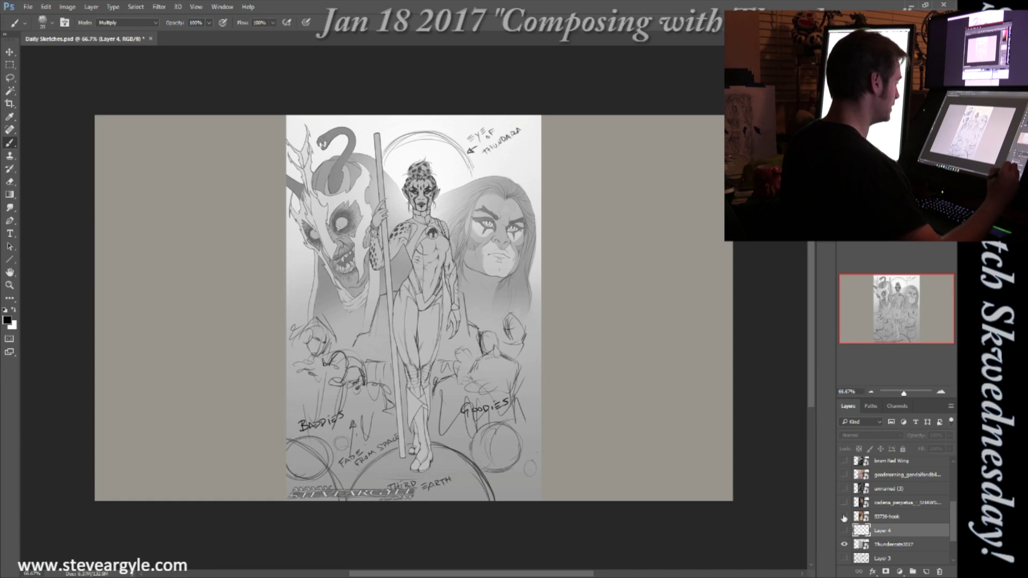
left_click(845, 545)
left_click(845, 517)
left_click_drag(881, 518, 877, 513)
left_click(844, 517)
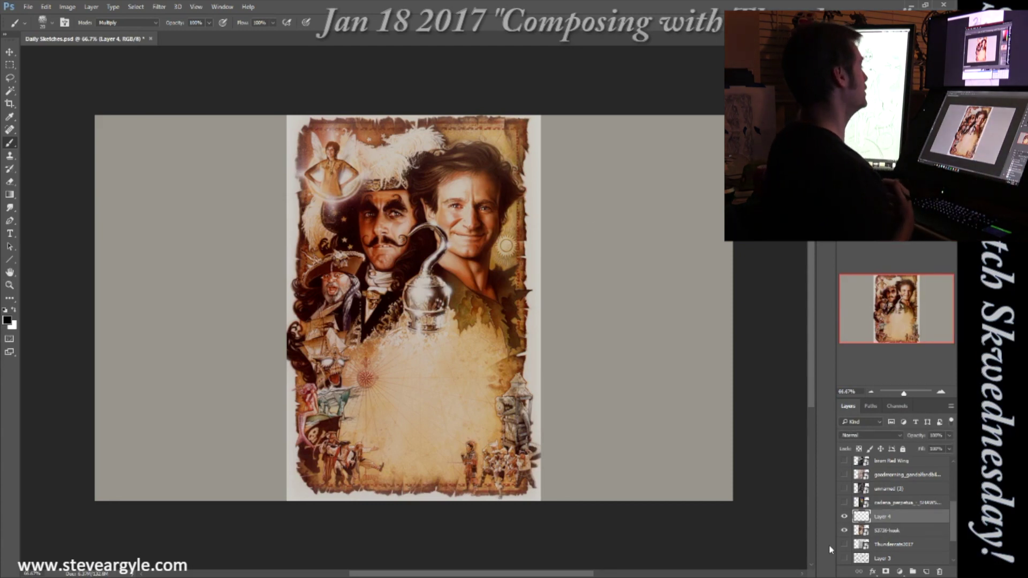
Circle the two main faces of the Hook poster in dark red and loop around the smaller characters down its left side.
key("ctrl+1")
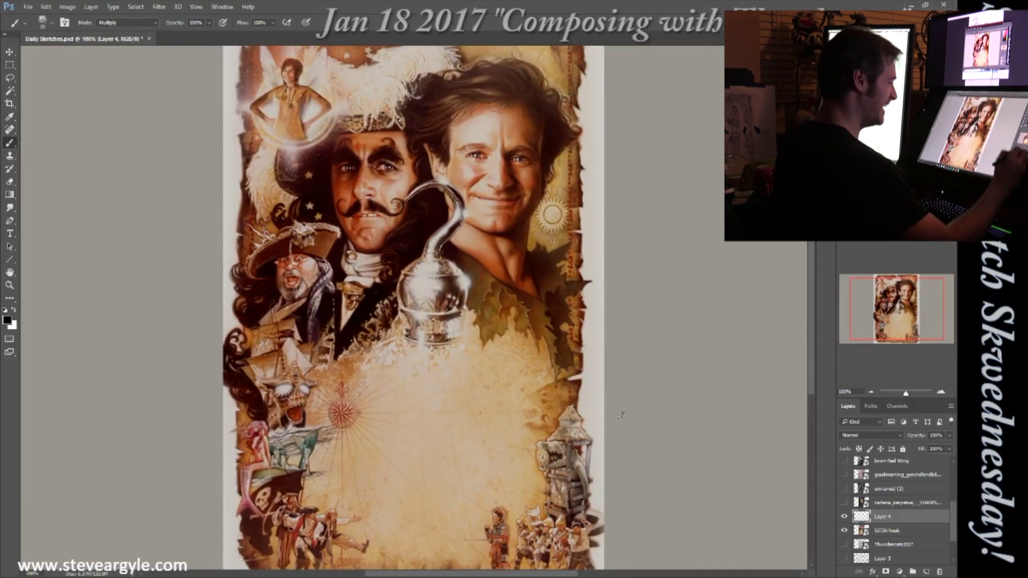
left_click_drag(907, 394, 904, 395)
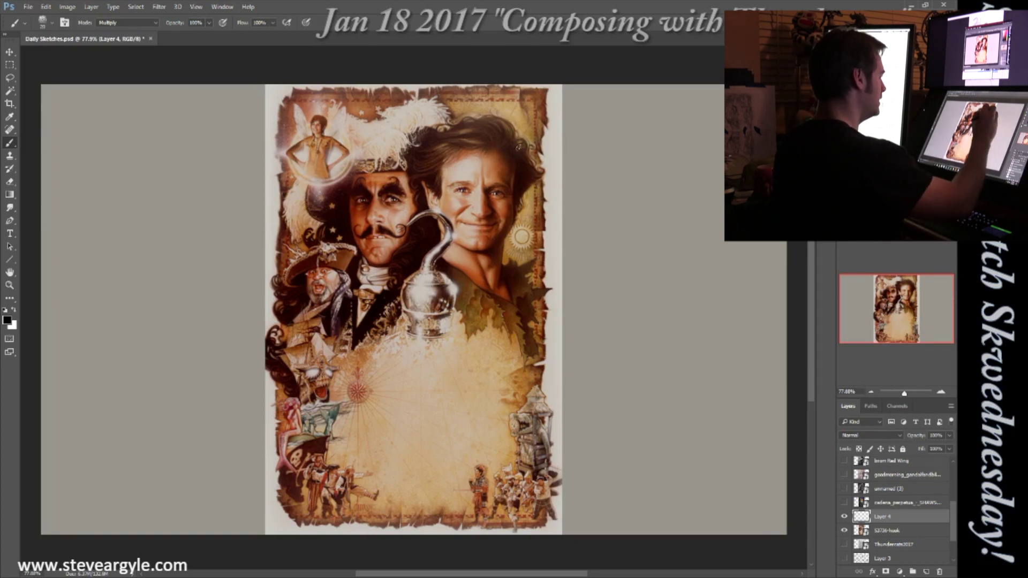
mouse_move(490, 140)
left_mouse_down()
mouse_move(456, 258)
mouse_move(536, 216)
mouse_move(442, 246)
mouse_move(506, 247)
mouse_move(447, 159)
mouse_move(538, 173)
mouse_move(435, 183)
mouse_move(413, 253)
mouse_move(364, 167)
mouse_move(343, 189)
mouse_move(431, 219)
left_mouse_up()
key("ctrl+z")
mouse_move(328, 246)
left_mouse_down()
mouse_move(295, 271)
mouse_move(293, 401)
left_mouse_up()
mouse_move(323, 346)
left_mouse_down()
mouse_move(313, 448)
mouse_move(362, 465)
left_mouse_up()
Sweep broad red S-curves across the Hook poster, from the upper left through the faces and around the lower left.
mouse_move(252, 167)
left_mouse_down()
mouse_move(490, 128)
mouse_move(358, 511)
mouse_move(621, 347)
left_mouse_up()
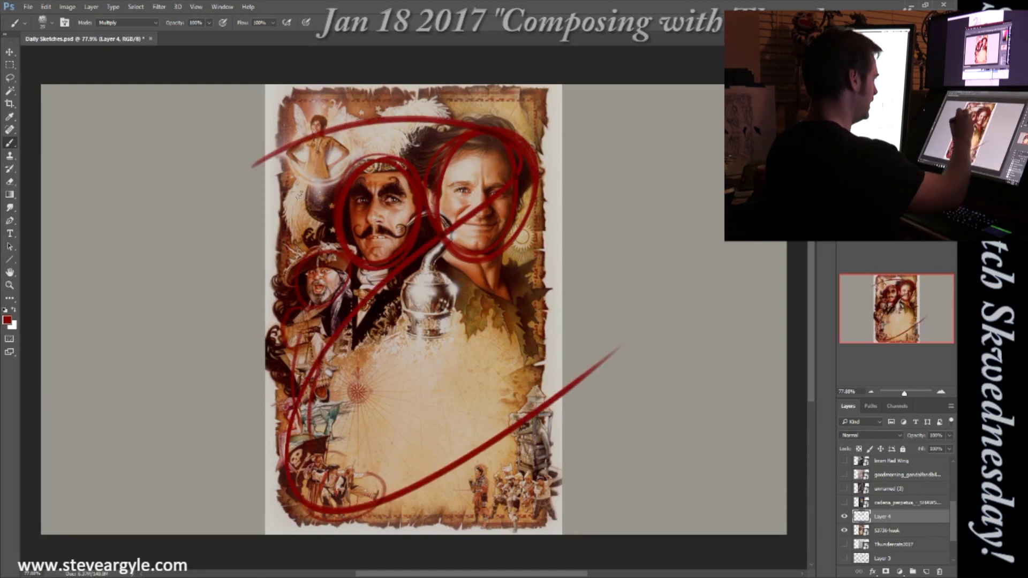
mouse_move(253, 237)
left_mouse_down()
mouse_move(485, 140)
mouse_move(311, 514)
mouse_move(589, 370)
left_mouse_up()
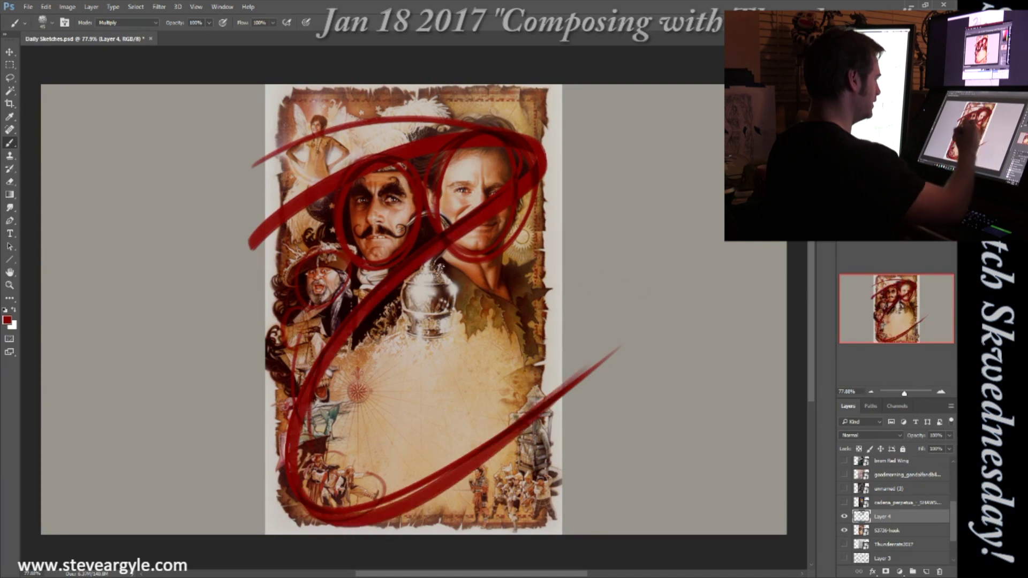
mouse_move(268, 246)
left_mouse_down()
mouse_move(385, 252)
mouse_move(567, 349)
left_mouse_up()
mouse_move(265, 191)
left_mouse_down()
mouse_move(486, 138)
mouse_move(446, 254)
mouse_move(546, 318)
left_mouse_up()
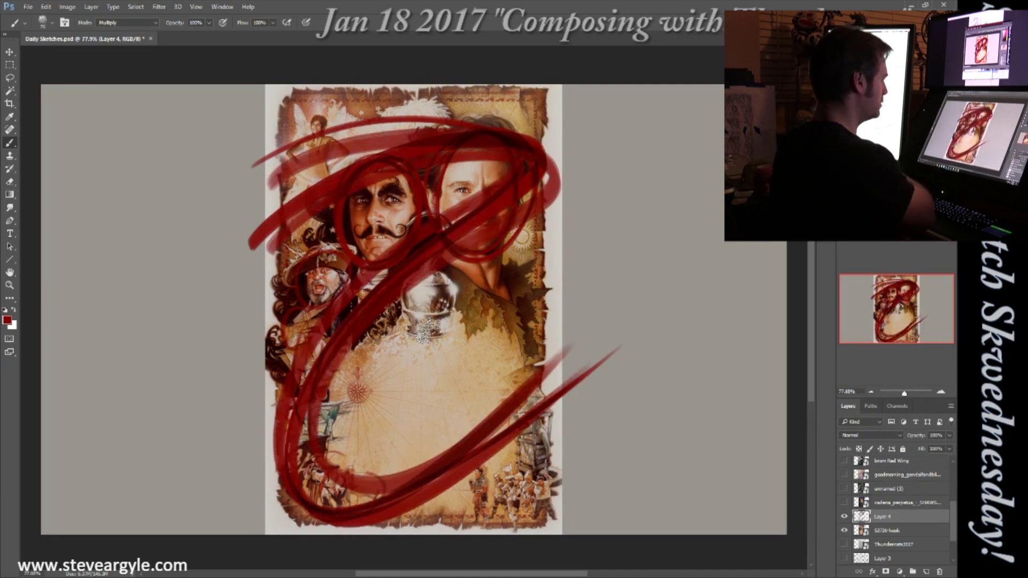
Hide Layer 4 and, on a new layer, draw a red vertical line between the two faces and trace the metal hook.
left_click(844, 518)
key("ctrl+shift+alt+n")
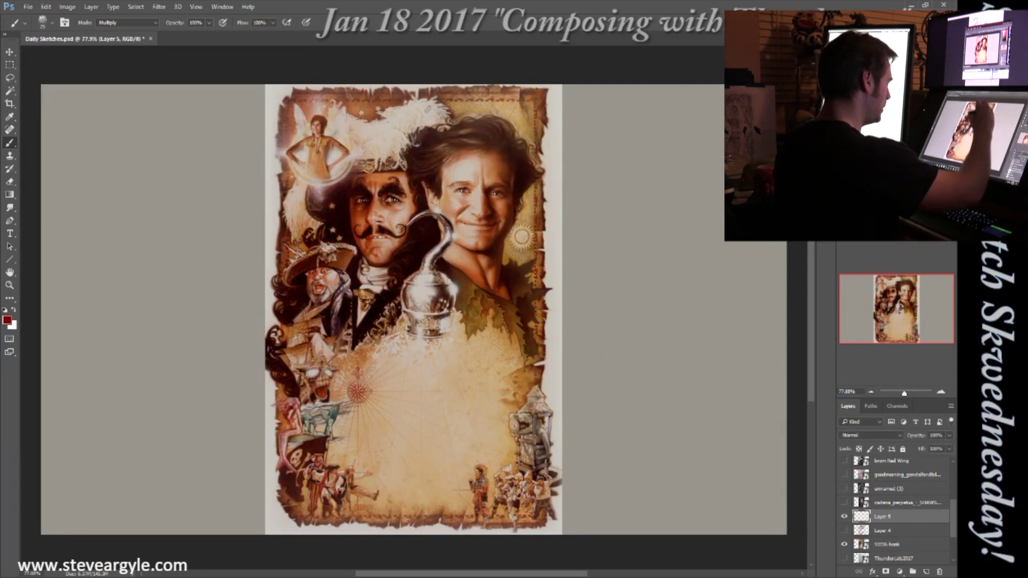
left_click_drag(429, 110, 427, 356)
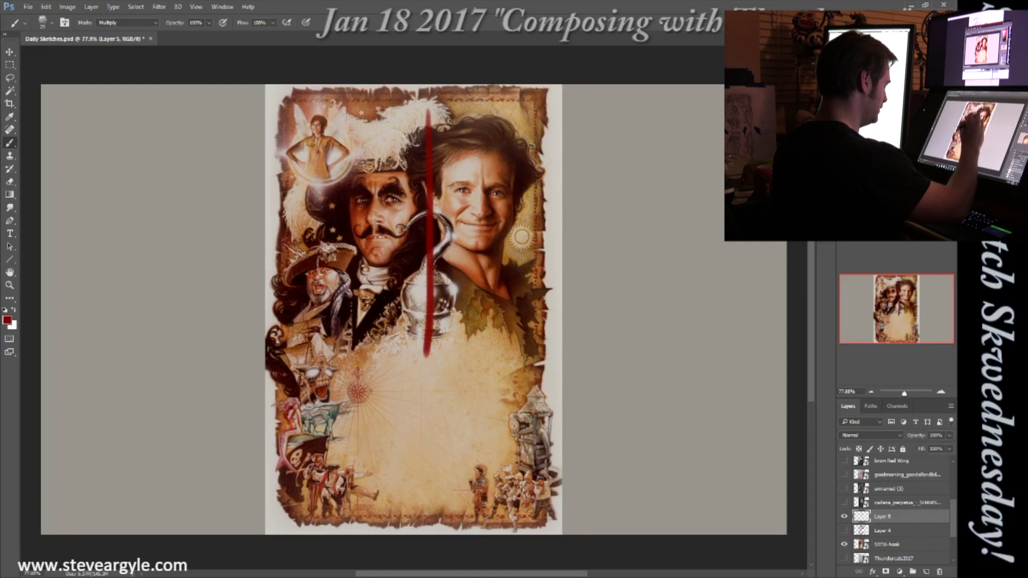
mouse_move(429, 215)
left_mouse_down()
mouse_move(448, 238)
mouse_move(426, 321)
left_mouse_up()
mouse_move(419, 232)
left_mouse_down()
mouse_move(426, 273)
mouse_move(404, 319)
mouse_move(453, 284)
mouse_move(421, 307)
left_mouse_up()
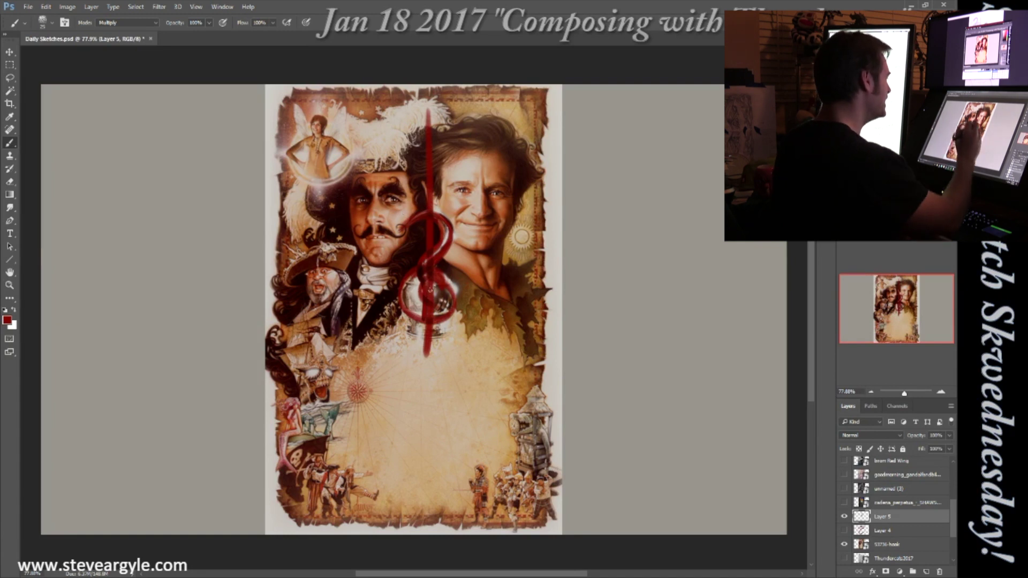
Hide Layer 5 and the Hook poster, show the Shawshank Redemption poster, and place a new empty layer above it.
left_click(844, 517)
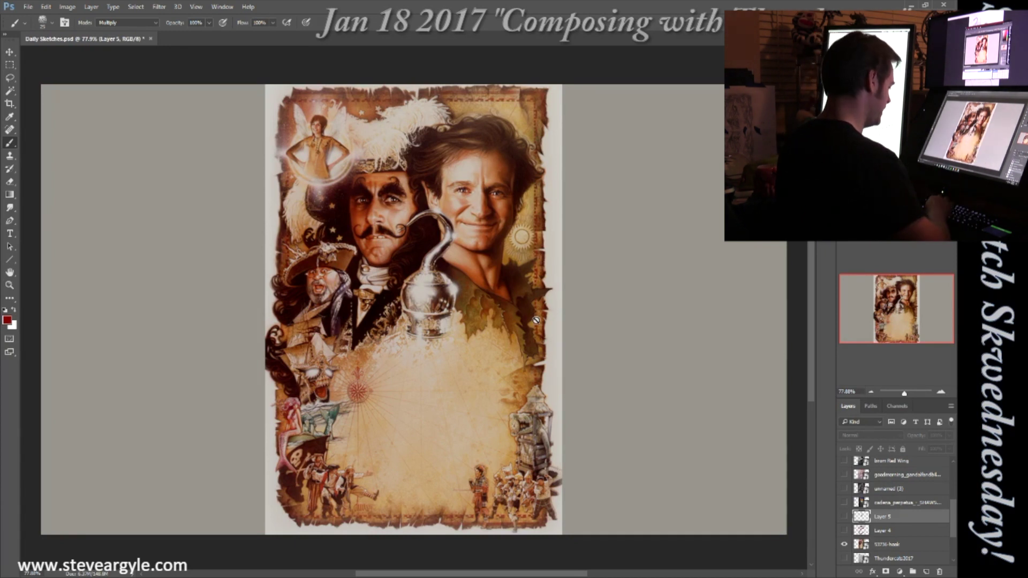
key("ctrl+shift+alt+n")
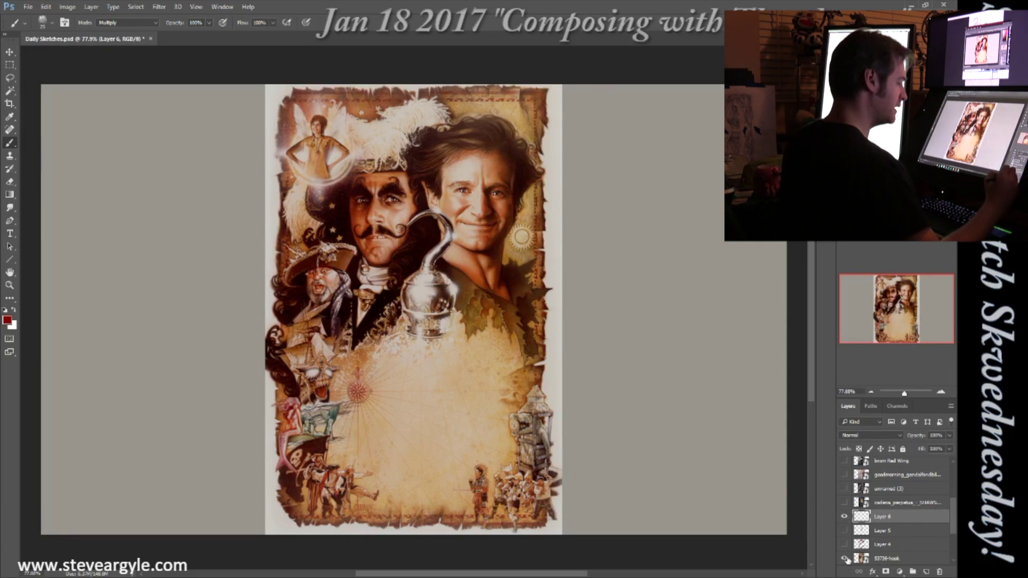
left_click(845, 559)
left_click(844, 503)
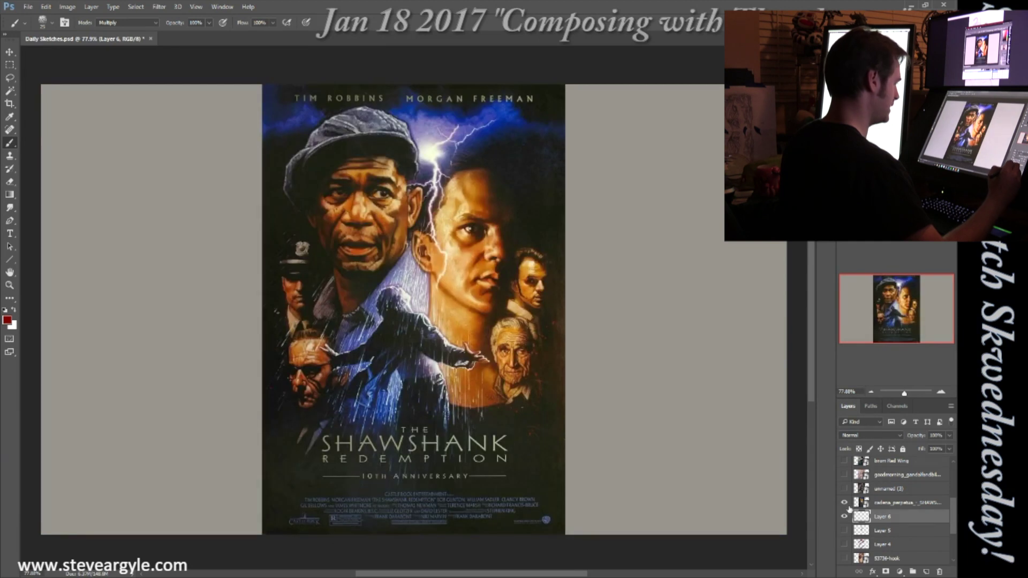
mouse_move(881, 514)
left_mouse_down()
mouse_move(883, 497)
mouse_move(877, 505)
left_mouse_up()
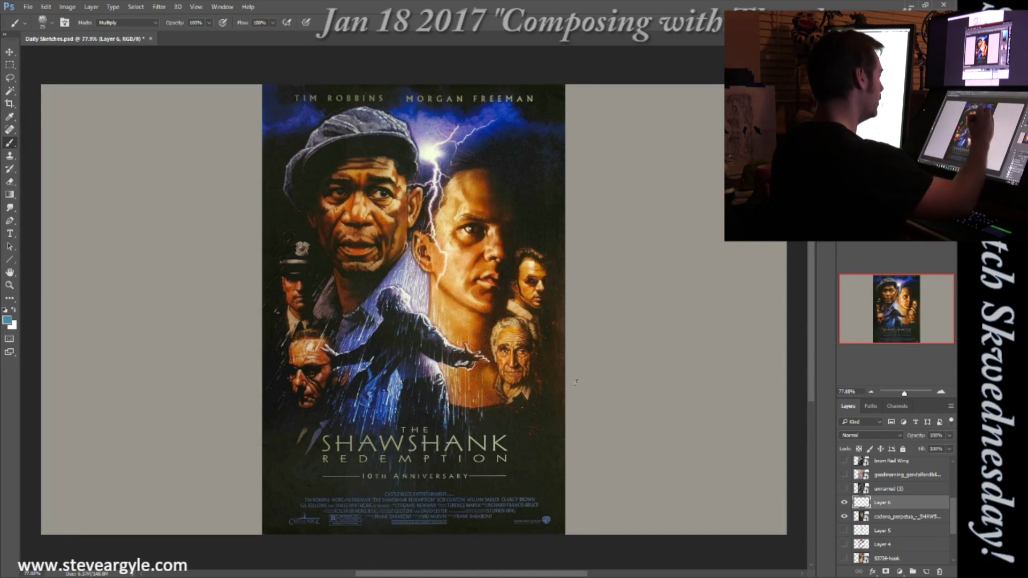
Try blue marks around the right-hand face and over the outstretched central figure, and clear them from the layer.
mouse_move(426, 187)
left_mouse_down()
mouse_move(531, 231)
mouse_move(466, 319)
mouse_move(529, 211)
left_mouse_up()
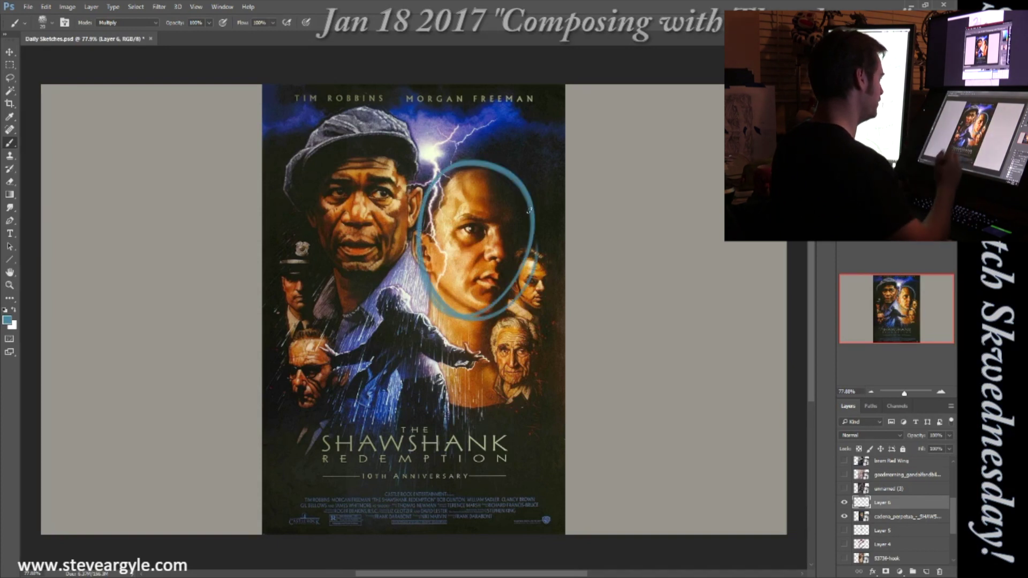
key("ctrl+z")
mouse_move(375, 276)
left_mouse_down()
mouse_move(439, 364)
mouse_move(407, 375)
mouse_move(474, 399)
left_mouse_up()
mouse_move(397, 262)
left_mouse_down()
mouse_move(338, 348)
mouse_move(384, 386)
mouse_move(491, 364)
mouse_move(477, 349)
left_mouse_up()
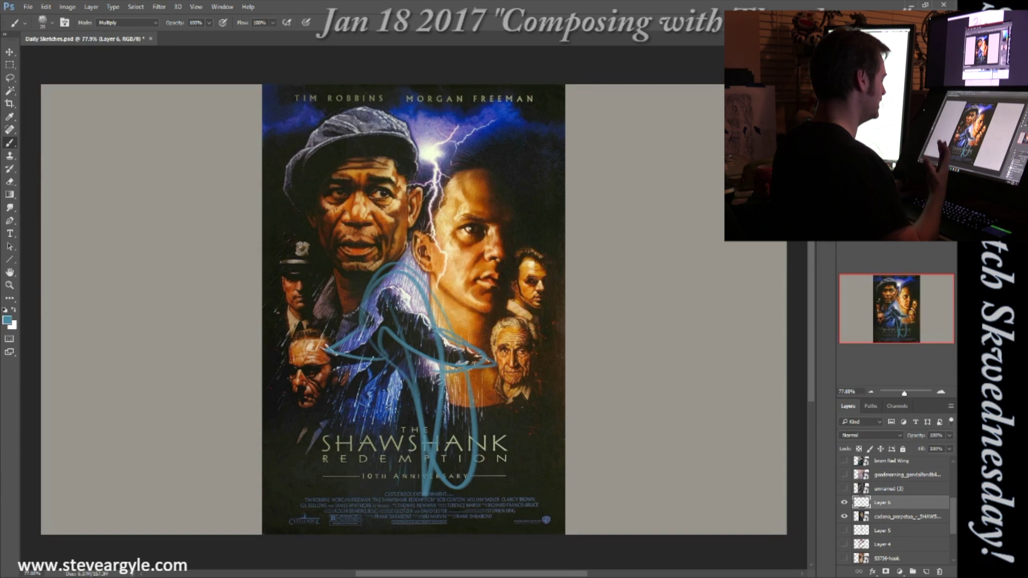
key("ctrl+a")
key("Delete")
Draw a blue divider between the two main faces, a circle across both and ovals around the side portraits, and hide Layer 6.
left_click_drag(431, 123, 428, 351)
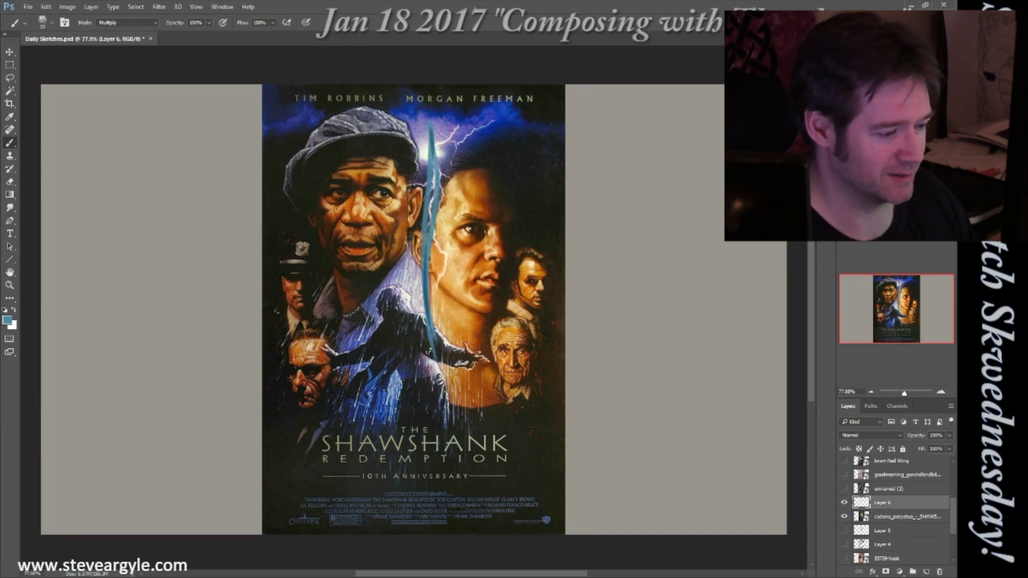
mouse_move(329, 294)
left_mouse_down()
mouse_move(319, 413)
mouse_move(321, 278)
left_mouse_up()
mouse_move(498, 148)
left_mouse_down()
mouse_move(461, 131)
mouse_move(541, 209)
mouse_move(522, 170)
left_mouse_up()
mouse_move(546, 244)
left_mouse_down()
mouse_move(489, 319)
mouse_move(524, 229)
mouse_move(498, 337)
left_mouse_up()
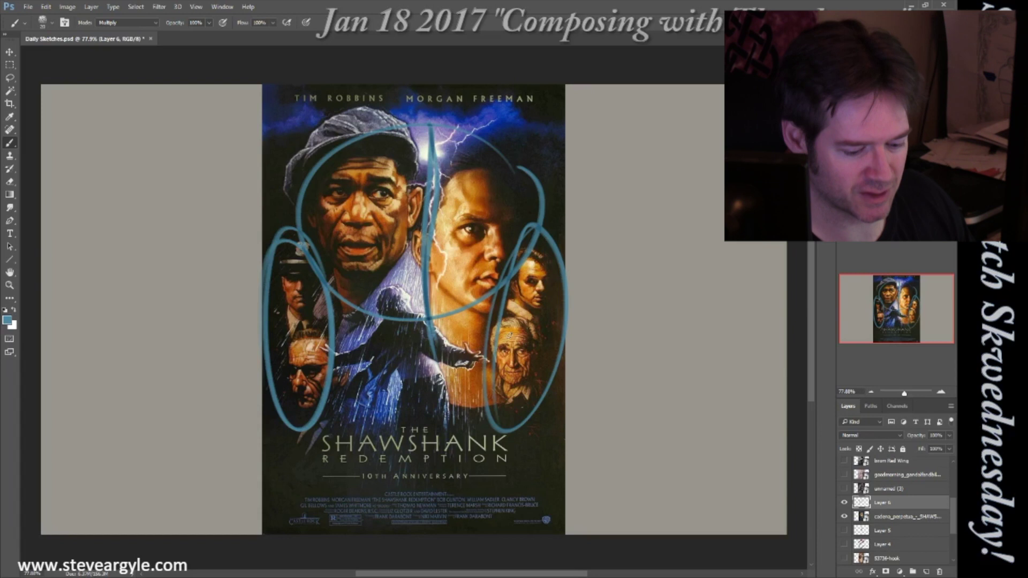
left_click(845, 504)
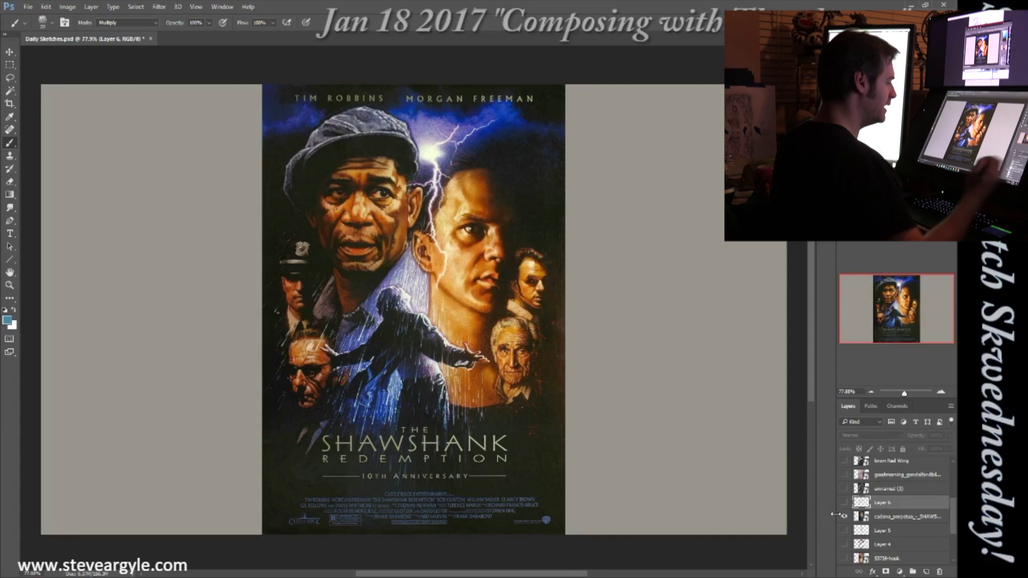
Compare the Shawshank poster with the Hook poster by switching their layer visibility.
left_click(845, 518)
left_click(846, 558)
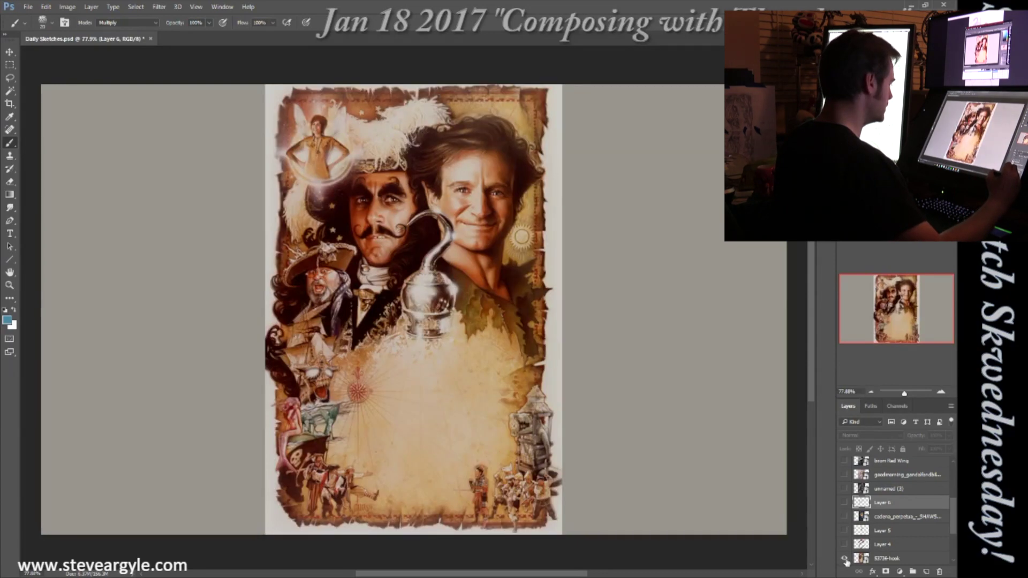
left_click(845, 559)
left_click(845, 517)
On a new layer above Layer 6, draw large blue circles around the Shawshank poster's composition and a small one around the central figure's head.
left_click(868, 517)
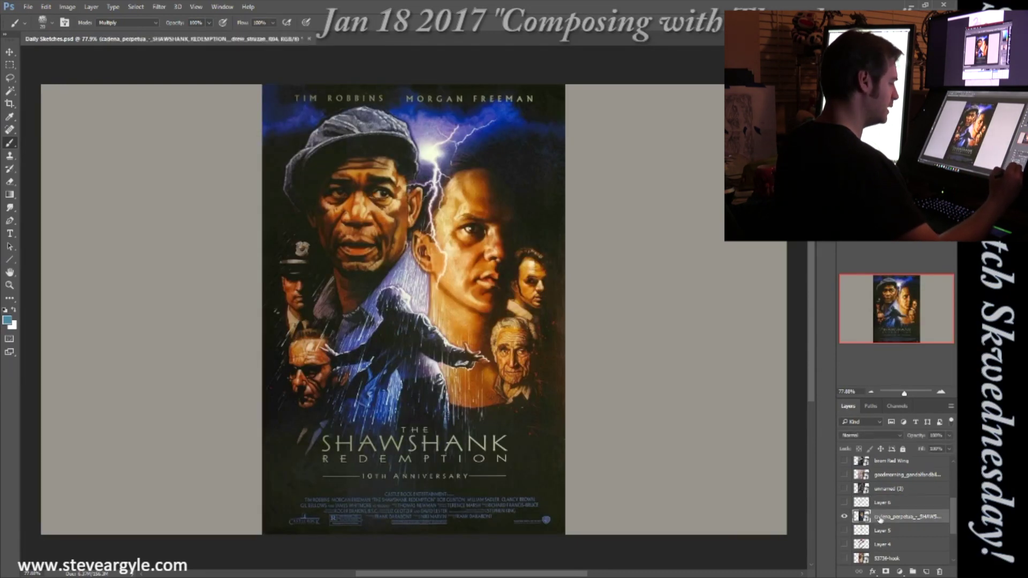
left_click(881, 502)
key("ctrl+shift+alt+n")
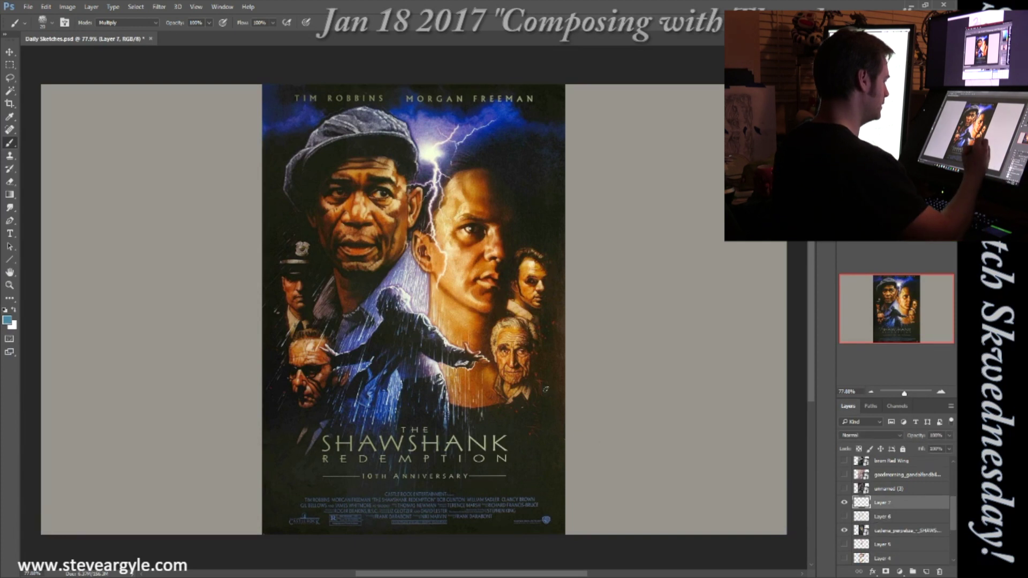
mouse_move(513, 385)
left_mouse_down()
mouse_move(528, 338)
mouse_move(332, 407)
mouse_move(302, 225)
mouse_move(413, 171)
mouse_move(506, 284)
mouse_move(348, 423)
mouse_move(305, 225)
mouse_move(343, 423)
left_mouse_up()
mouse_move(420, 297)
left_mouse_down()
mouse_move(367, 308)
mouse_move(370, 294)
left_mouse_up()
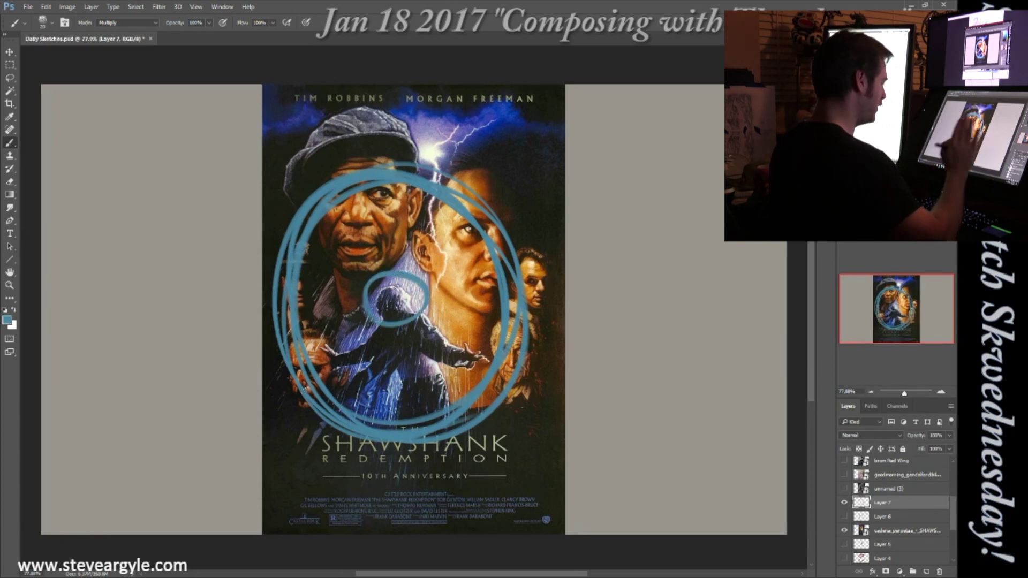
Hide Layer 7 and the Shawshank poster, show the painting of the figure clutching a burning book, and place a new layer above it.
left_click(845, 503)
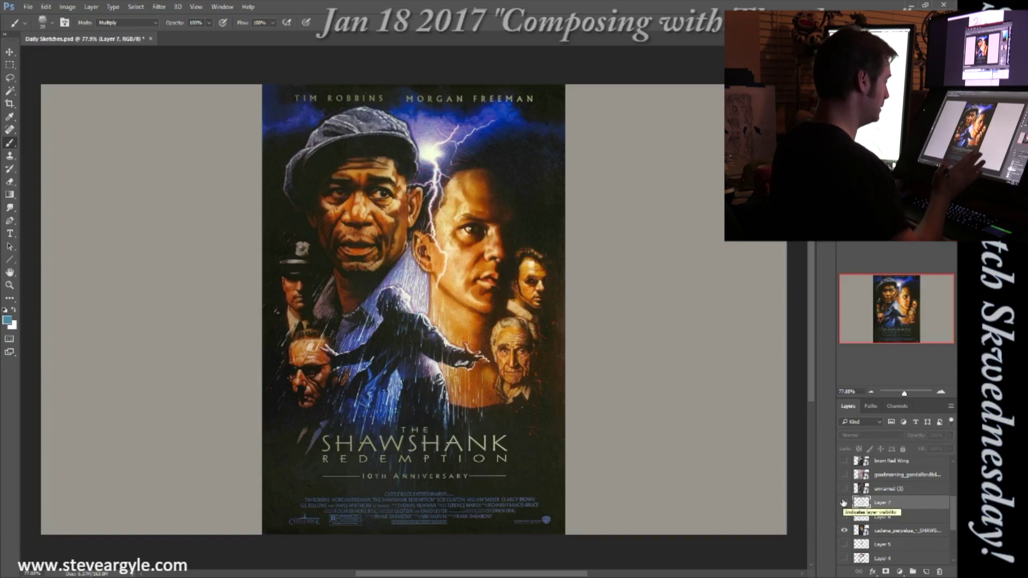
left_click(844, 489)
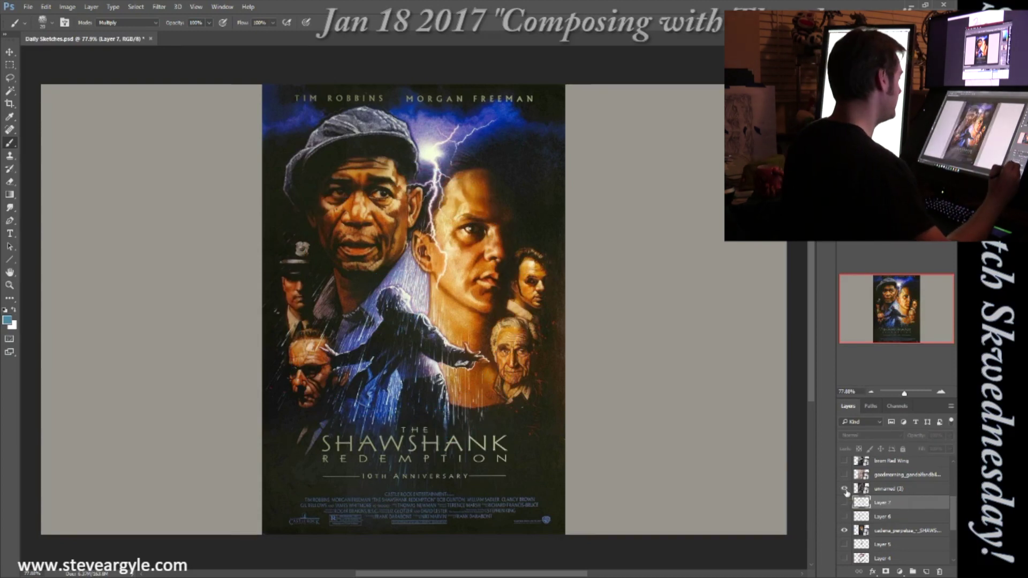
left_click(844, 531)
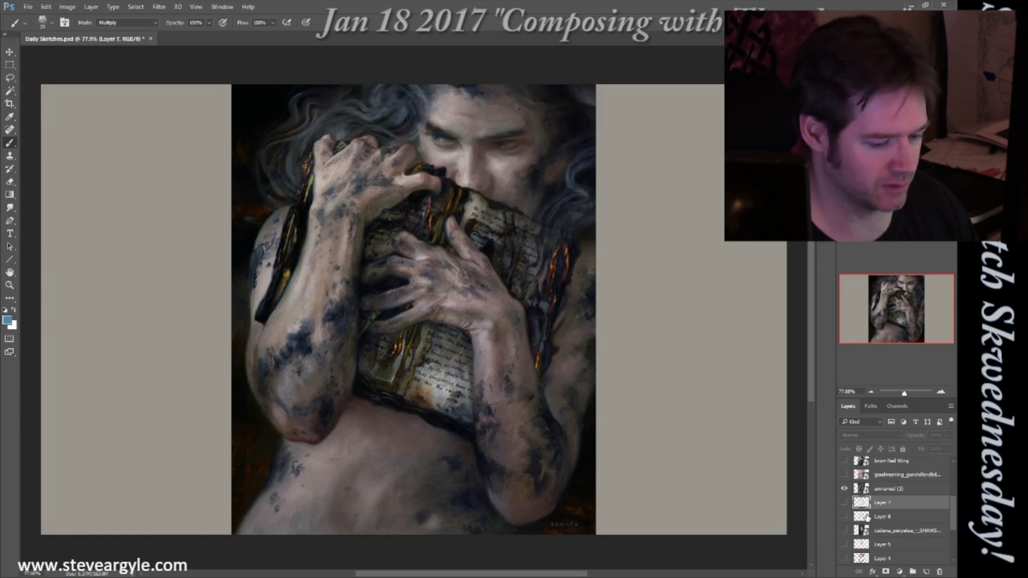
key("ctrl+shift+alt+n")
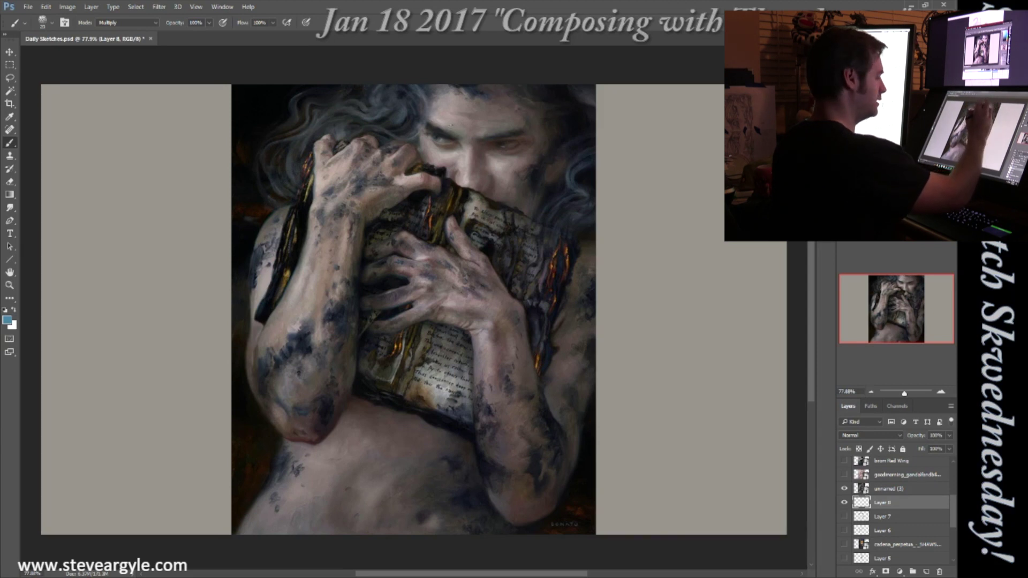
left_click_drag(881, 502, 881, 486)
Draw a blue upright rectangular frame around the figure and outline the tilted rectangle of the book inside it.
mouse_move(381, 90)
left_mouse_down()
mouse_move(571, 89)
mouse_move(590, 447)
mouse_move(355, 467)
left_mouse_up()
left_click_drag(266, 86, 259, 482)
left_click_drag(511, 152, 406, 151)
left_click_drag(471, 183, 561, 222)
mouse_move(316, 130)
left_mouse_down()
mouse_move(252, 319)
mouse_move(354, 386)
mouse_move(498, 426)
left_mouse_up()
mouse_move(581, 231)
left_mouse_down()
mouse_move(549, 334)
mouse_move(311, 127)
mouse_move(231, 326)
mouse_move(465, 435)
mouse_move(507, 443)
left_mouse_up()
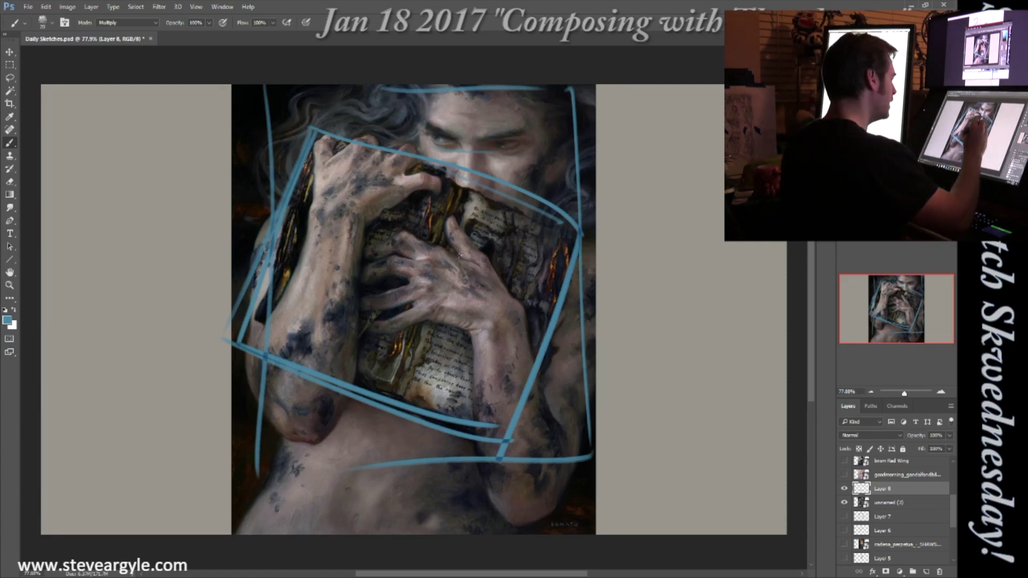
Trace the finger and thumb contours of both hands over the book in blue.
left_click_drag(448, 221, 496, 275)
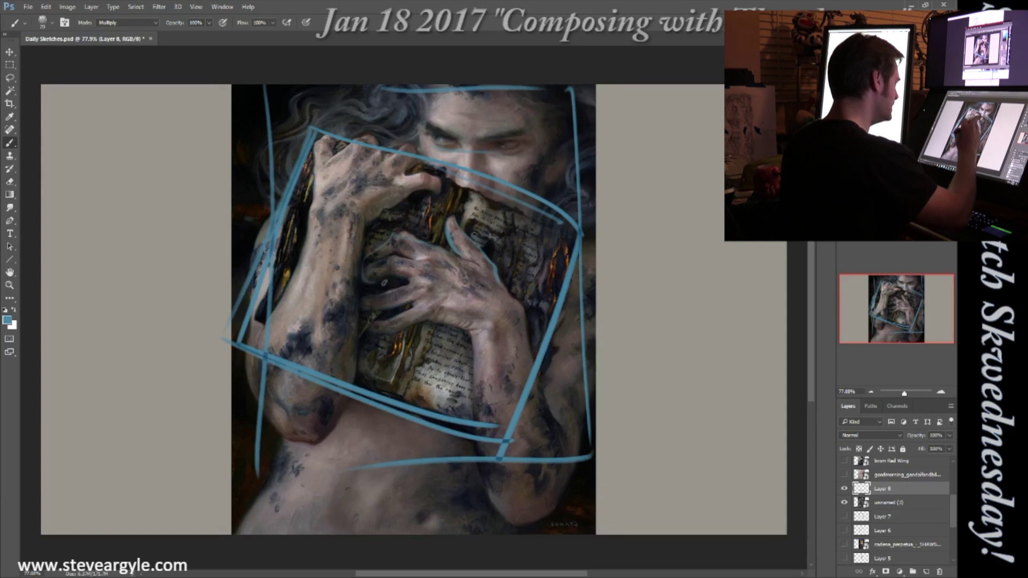
mouse_move(444, 181)
left_mouse_down()
mouse_move(440, 197)
mouse_move(414, 193)
mouse_move(375, 230)
left_mouse_up()
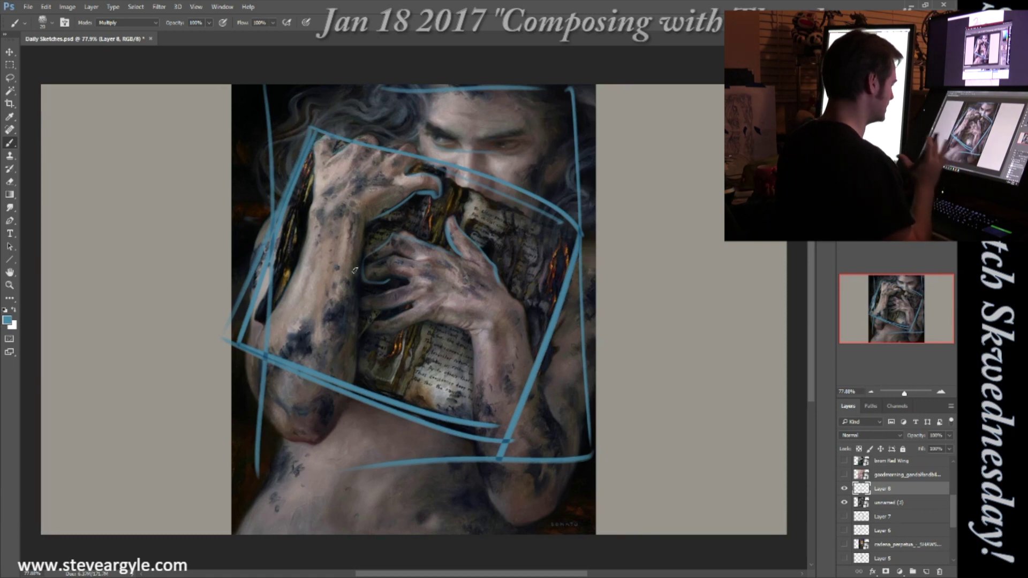
Hide Layer 8 and the burning-book painting, and show the sketch of the wizard outside the round door.
key("ctrl+comma")
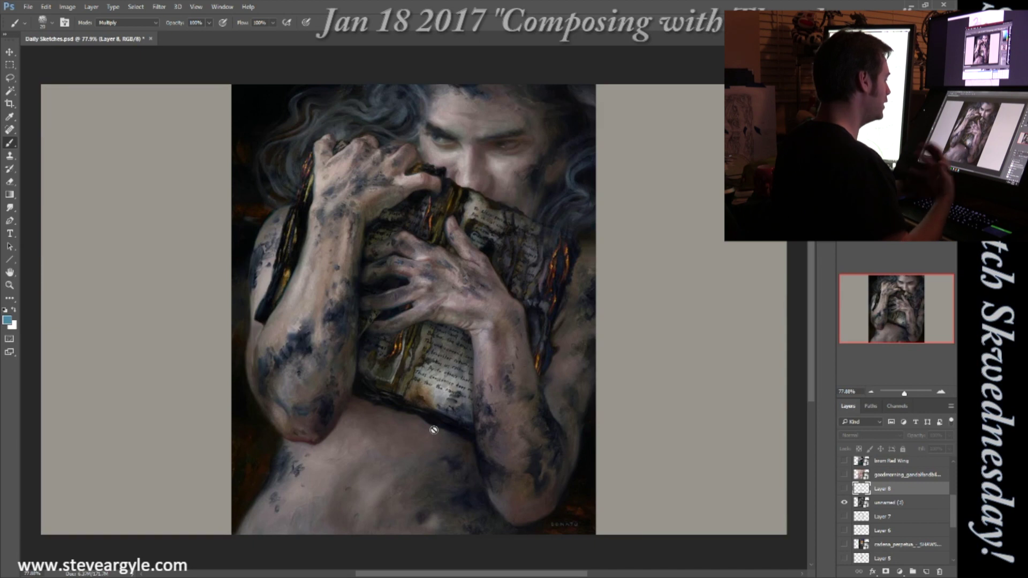
left_click(845, 503)
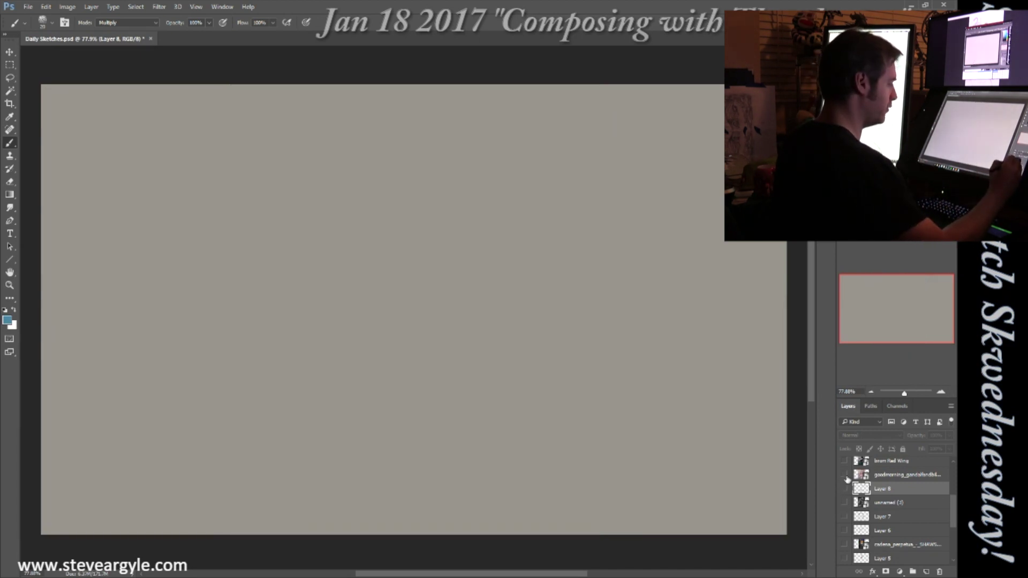
left_click(845, 475)
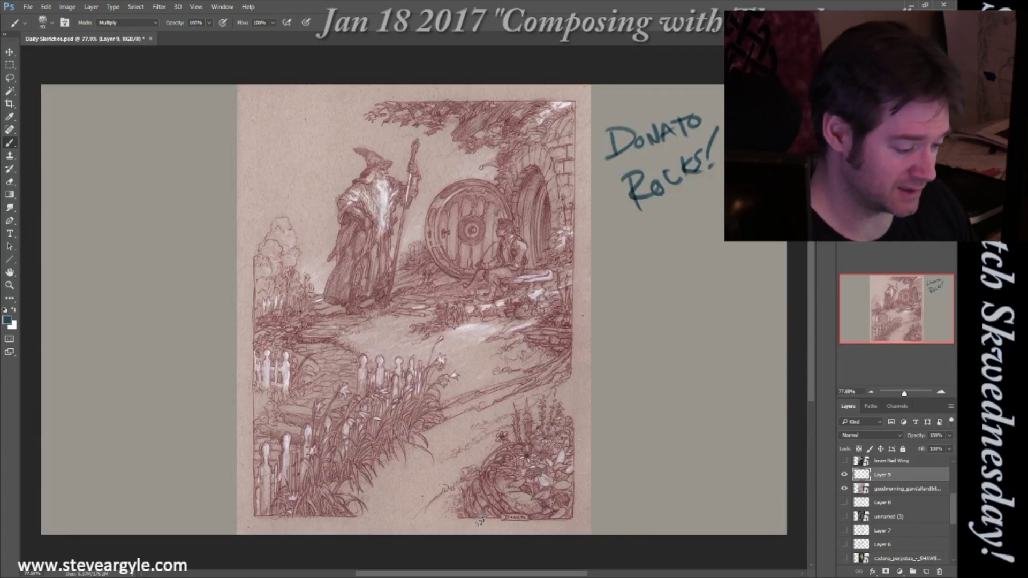
Draw dark teal winding curves along the path and fence, plus an upright arrow through the middle pointing towards the door.
mouse_move(499, 525)
left_mouse_down()
mouse_move(480, 467)
mouse_move(564, 413)
mouse_move(549, 351)
mouse_move(476, 326)
mouse_move(454, 292)
mouse_move(542, 264)
left_mouse_up()
mouse_move(247, 518)
left_mouse_down()
mouse_move(313, 452)
mouse_move(353, 363)
mouse_move(420, 297)
left_mouse_up()
mouse_move(230, 429)
left_mouse_down()
mouse_move(249, 420)
mouse_move(294, 340)
mouse_move(387, 290)
left_mouse_up()
mouse_move(397, 533)
left_mouse_down()
mouse_move(426, 289)
mouse_move(416, 313)
mouse_move(431, 311)
mouse_move(406, 316)
left_mouse_up()
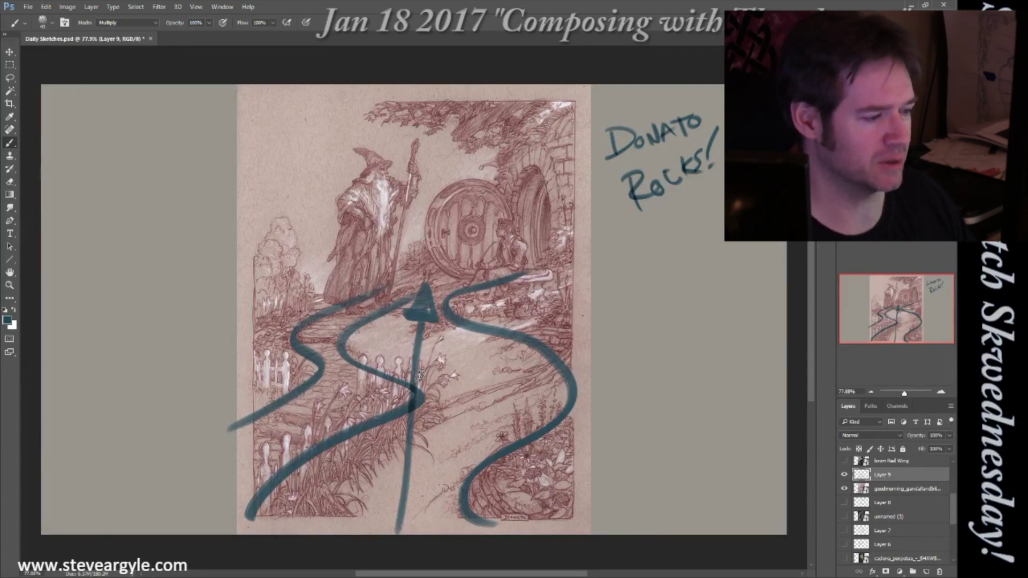
Add a tilted ellipse linking the wizard's head with the seated figure, outline the door and doorway, and mark the path with small directional strokes.
mouse_move(510, 216)
left_mouse_down()
mouse_move(356, 152)
mouse_move(529, 225)
mouse_move(362, 156)
left_mouse_up()
left_click_drag(418, 519, 444, 394)
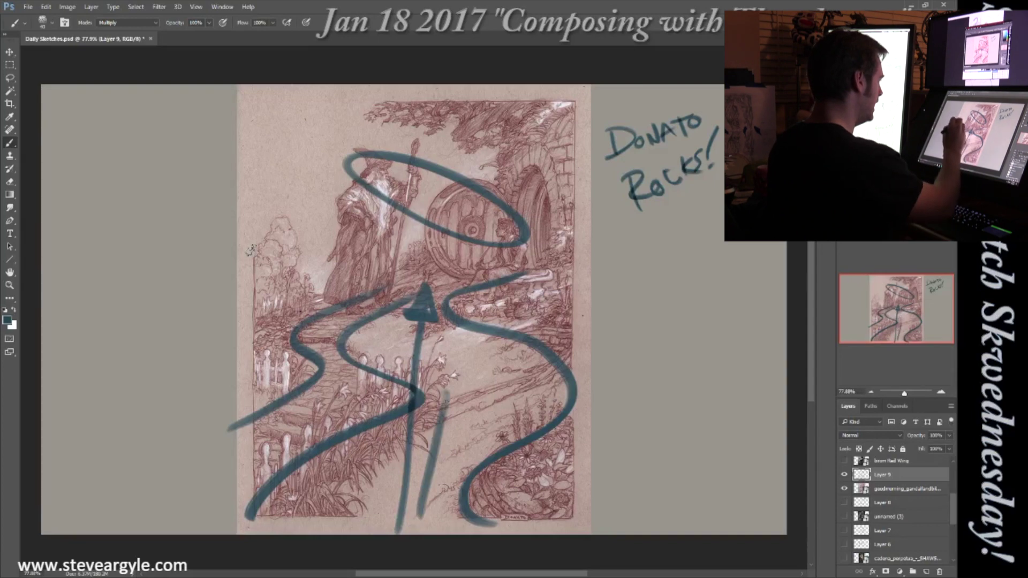
left_click_drag(265, 317, 439, 263)
mouse_move(485, 181)
left_mouse_down()
mouse_move(424, 246)
mouse_move(522, 220)
mouse_move(485, 182)
mouse_move(549, 217)
mouse_move(518, 241)
left_mouse_up()
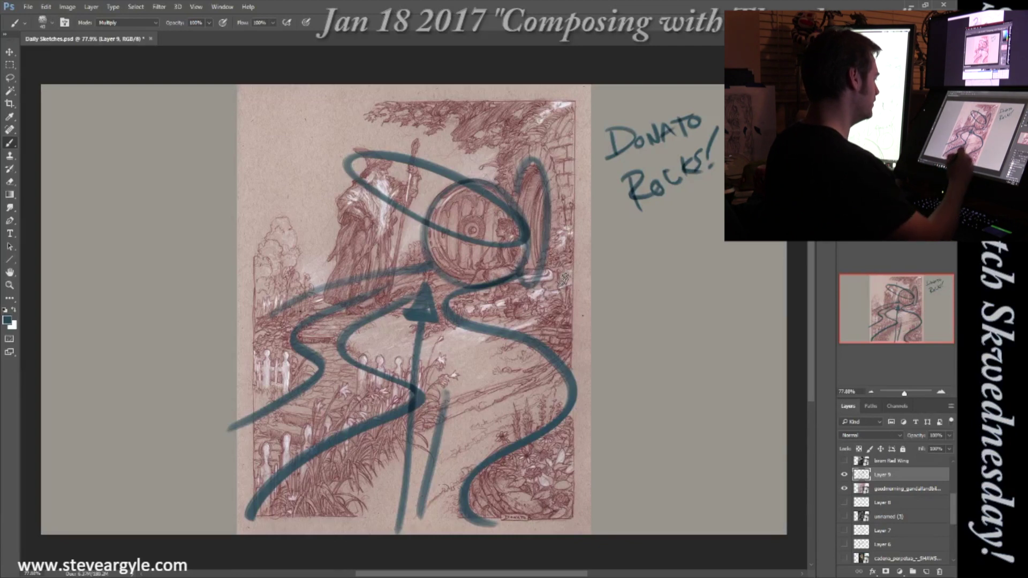
left_click_drag(449, 472, 464, 374)
mouse_move(455, 375)
left_mouse_down()
mouse_move(435, 410)
mouse_move(454, 391)
left_mouse_up()
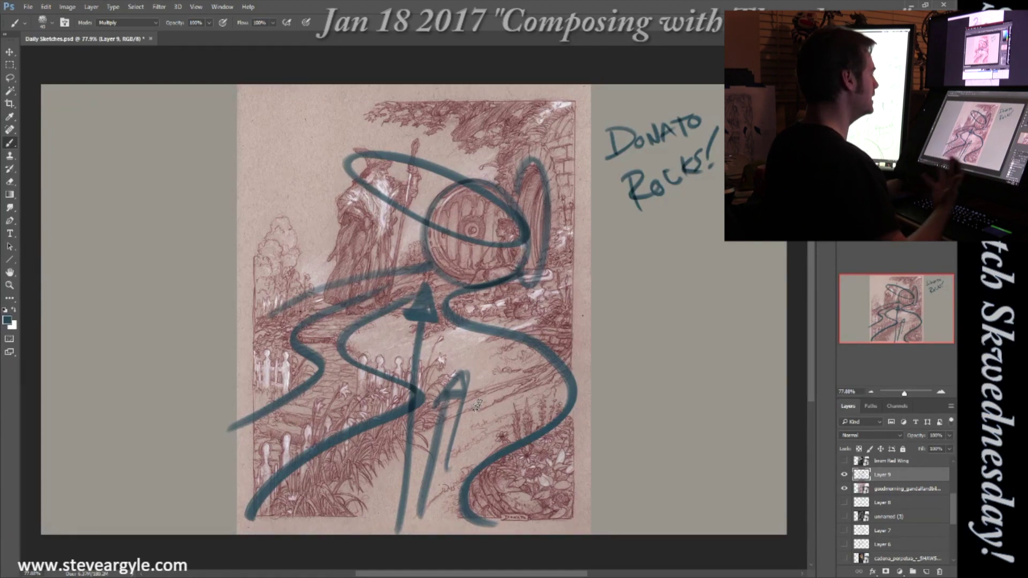
Show only the brom Red Wing painting and add a new layer directly above it.
left_click(845, 460, "alt")
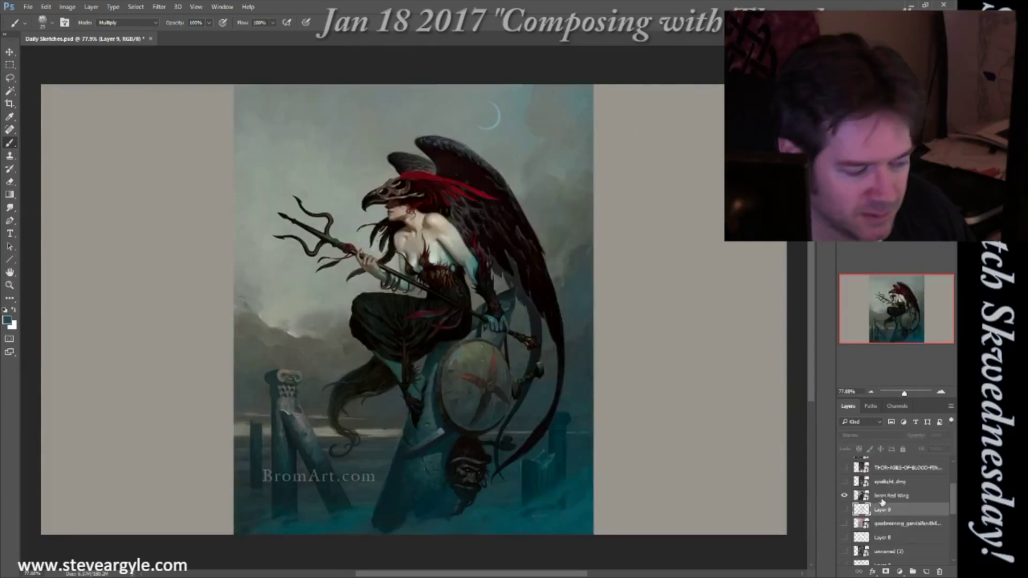
left_click(877, 499)
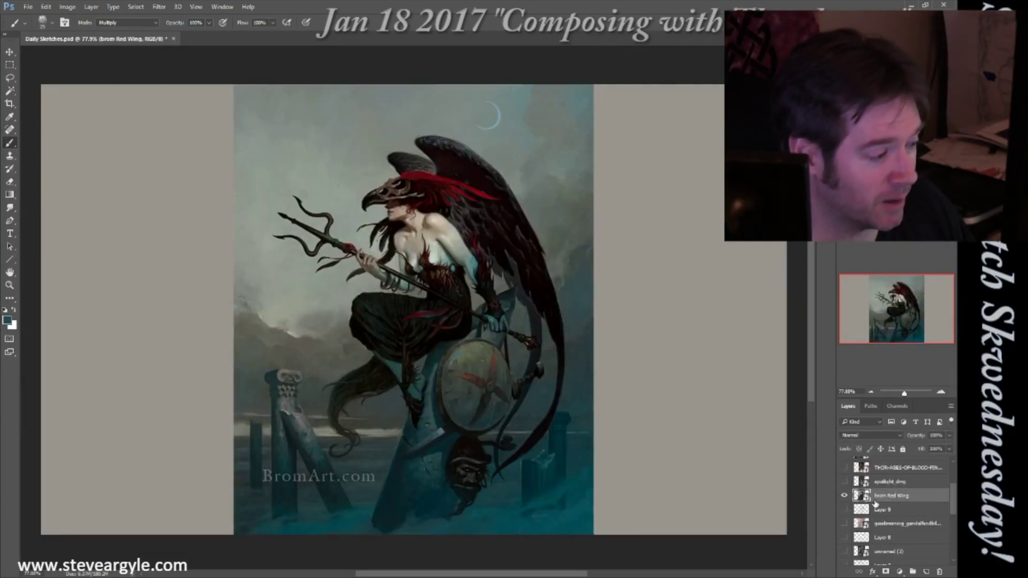
key("ctrl+shift+alt+n")
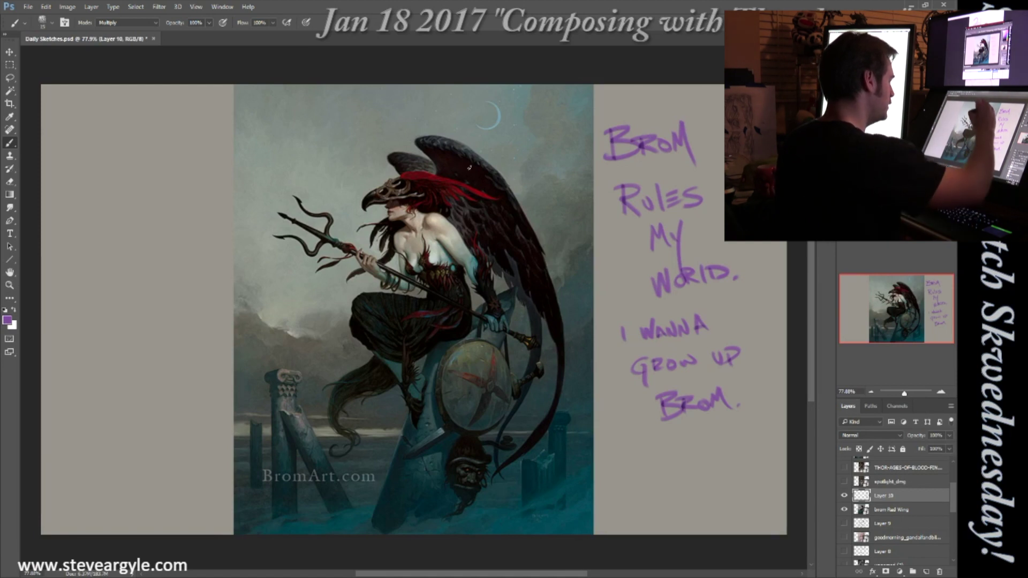
Draw purple arcs following the wing's outer sweep, the shield's lower edge, and the figure's arm and torso down to the skirt.
mouse_move(432, 139)
left_mouse_down()
mouse_move(526, 225)
mouse_move(563, 324)
mouse_move(556, 410)
mouse_move(526, 457)
mouse_move(472, 495)
left_mouse_up()
mouse_move(560, 360)
left_mouse_down()
mouse_move(546, 420)
mouse_move(455, 504)
mouse_move(399, 512)
left_mouse_up()
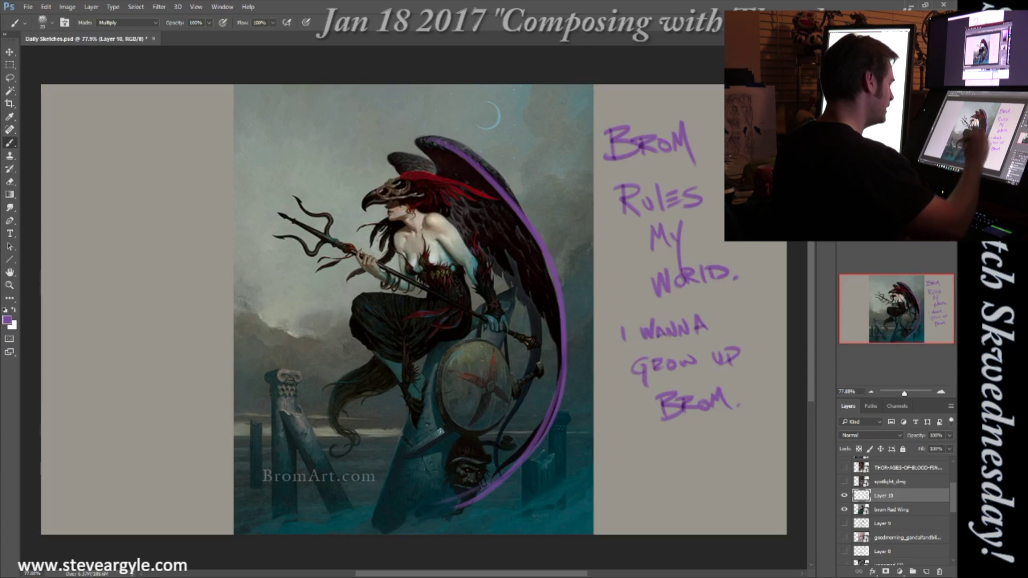
left_click_drag(511, 351, 437, 431)
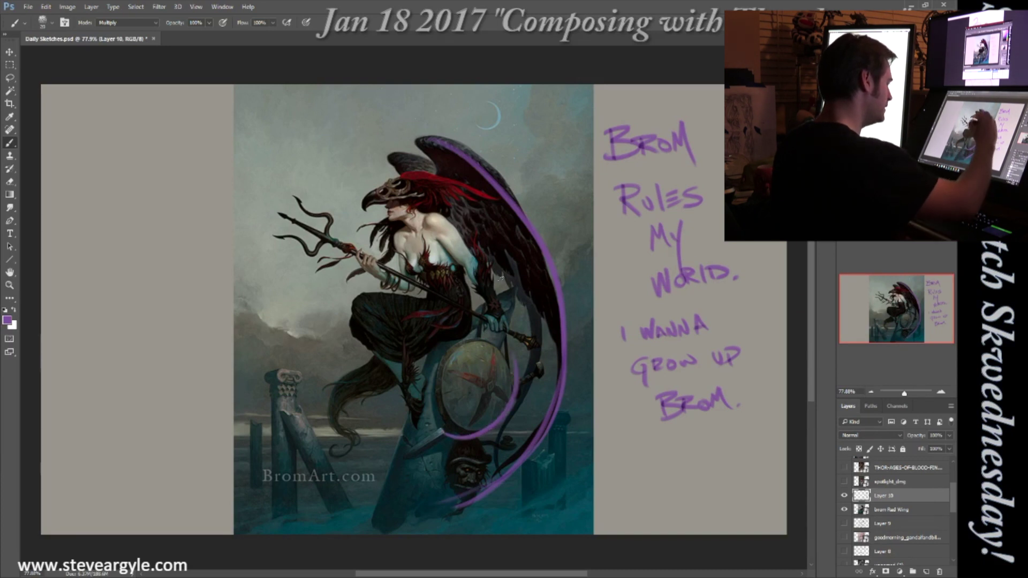
mouse_move(456, 220)
left_mouse_down()
mouse_move(482, 316)
mouse_move(414, 379)
left_mouse_up()
mouse_move(455, 234)
left_mouse_down()
mouse_move(445, 365)
mouse_move(396, 384)
left_mouse_up()
mouse_move(427, 274)
left_mouse_down()
mouse_move(399, 321)
mouse_move(381, 327)
left_mouse_up()
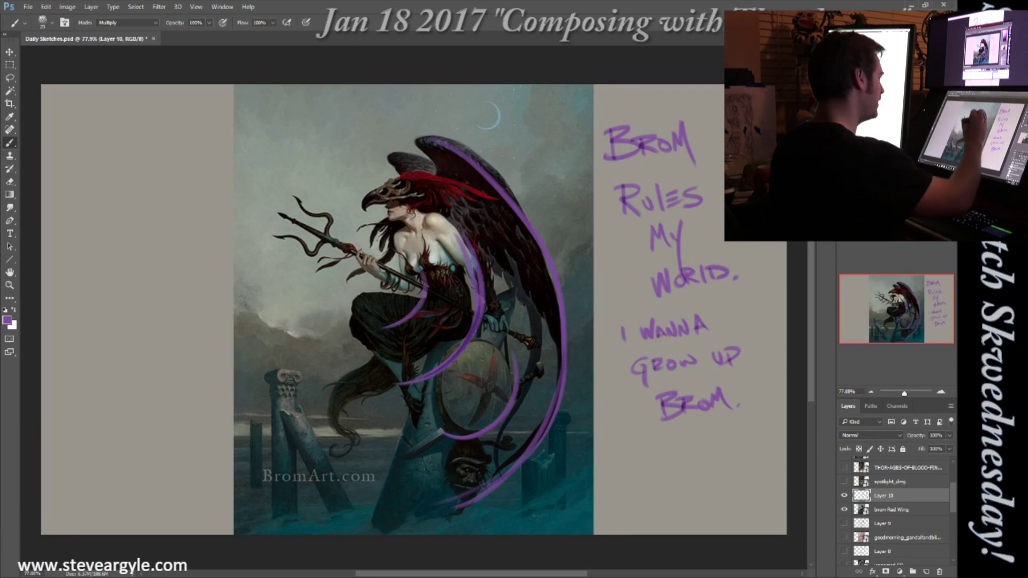
Mark the slanted ruined pillars with purple lines and draw long curves from the trident down towards their bases.
left_click_drag(289, 382, 357, 510)
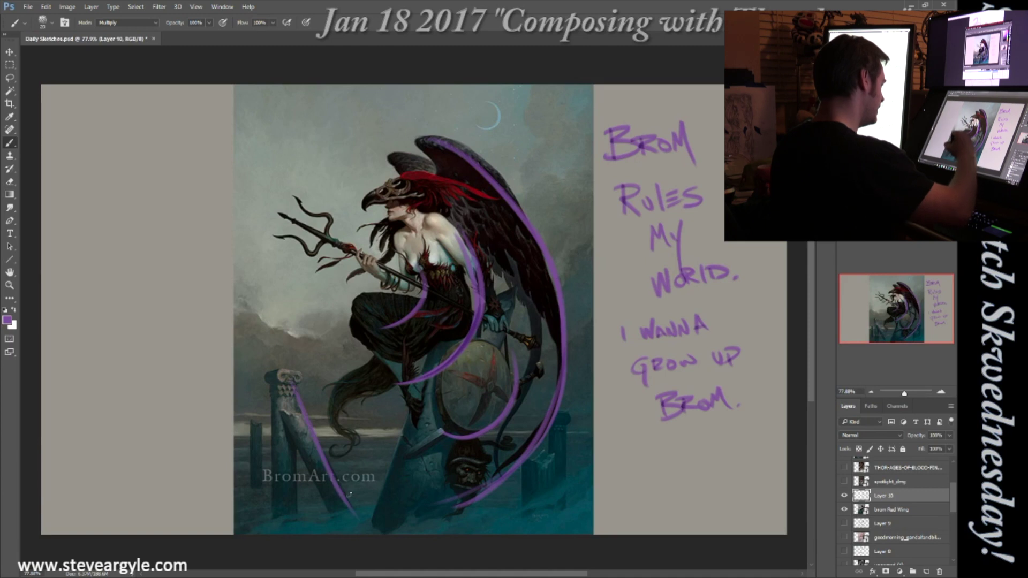
left_click_drag(278, 414, 327, 510)
left_click_drag(411, 403, 370, 516)
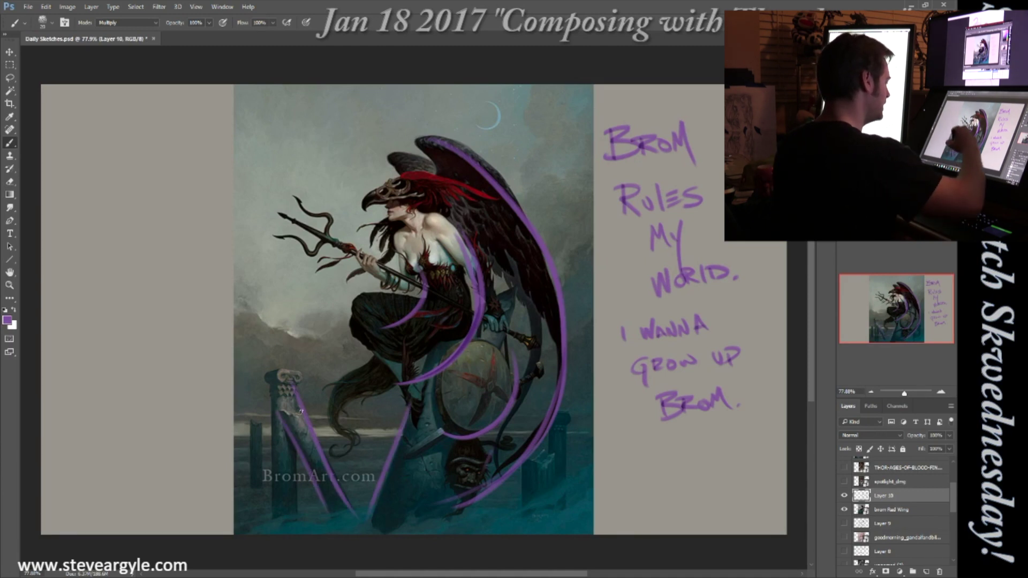
left_click_drag(262, 241, 260, 309)
mouse_move(325, 454)
left_mouse_down()
mouse_move(274, 323)
mouse_move(277, 217)
left_mouse_up()
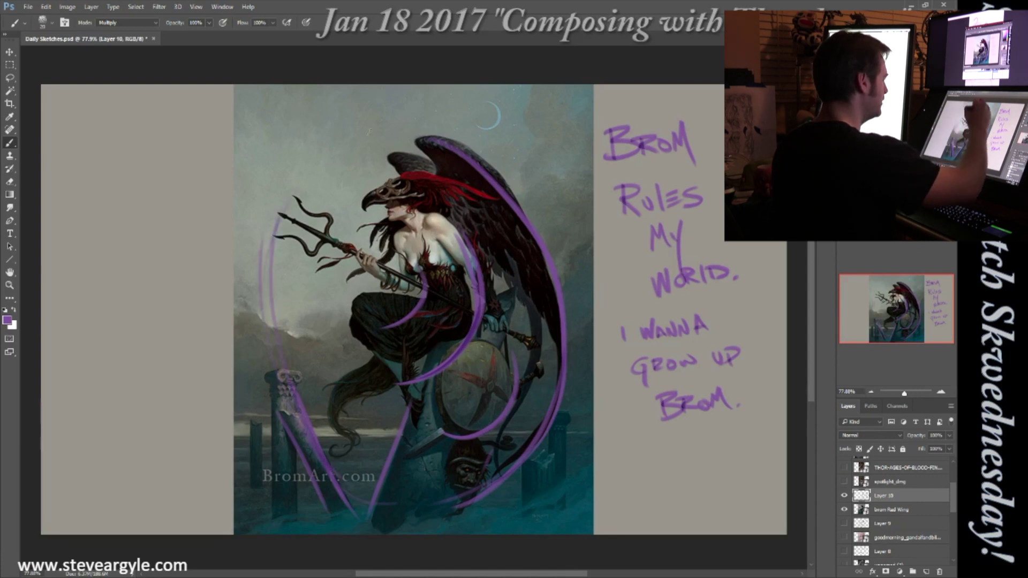
left_click_drag(284, 252, 344, 495)
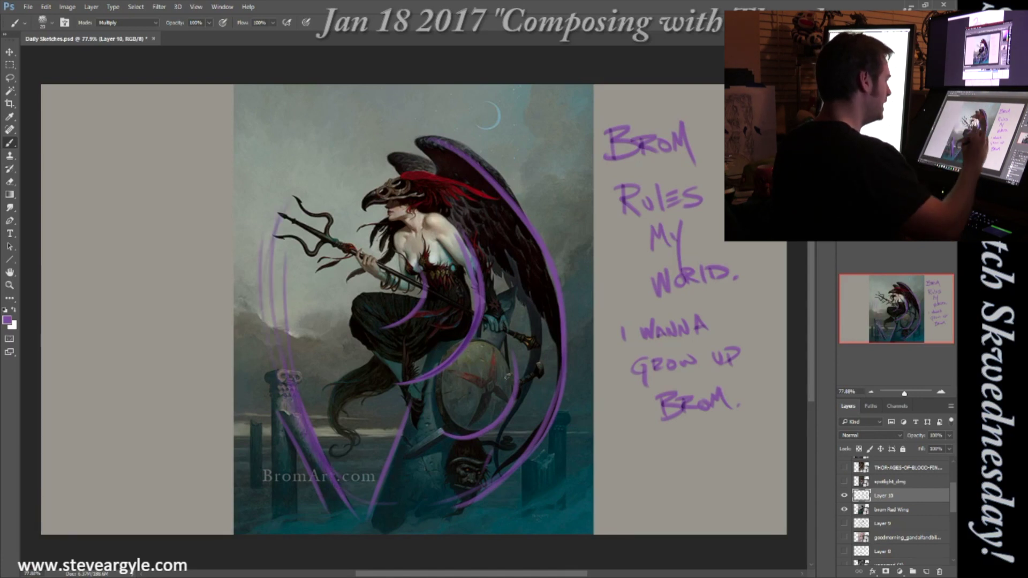
Add short purple arcs inside and outside the wing's lower curve, and circle the figure's masked head.
left_click_drag(578, 421, 562, 490)
left_click_drag(544, 354, 501, 427)
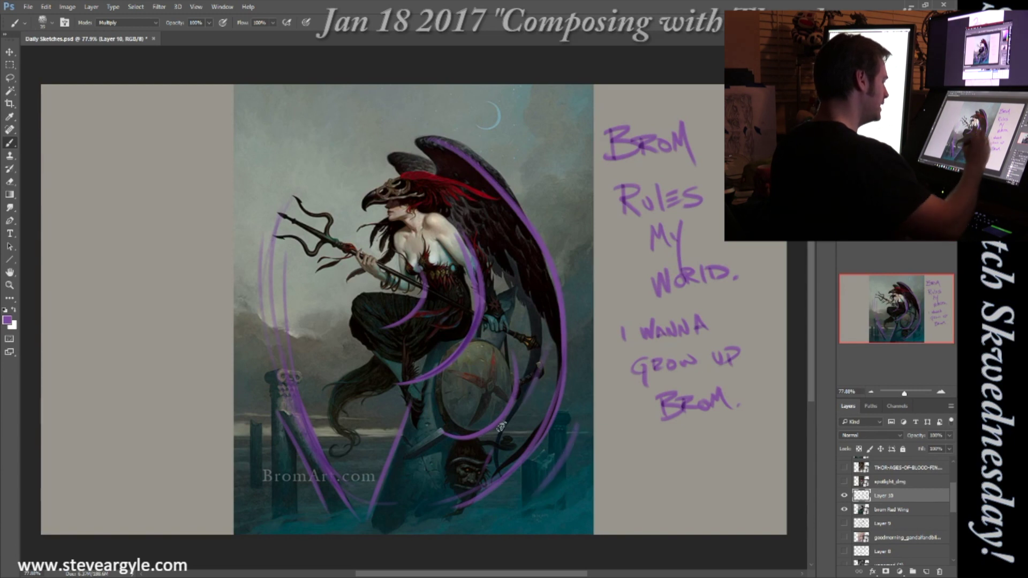
mouse_move(388, 179)
left_mouse_down()
mouse_move(345, 217)
mouse_move(426, 182)
left_mouse_up()
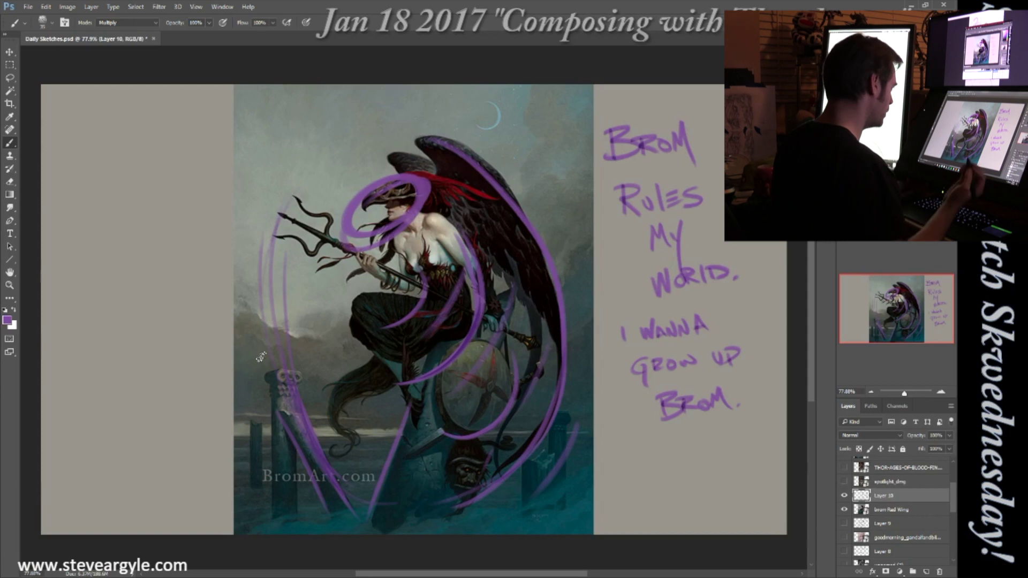
Hide Layer 10 and, on a new layer, trace the wing's outer edge and the parallel curve around the shield in purple.
key("ctrl+comma")
key("ctrl+shift+alt+n")
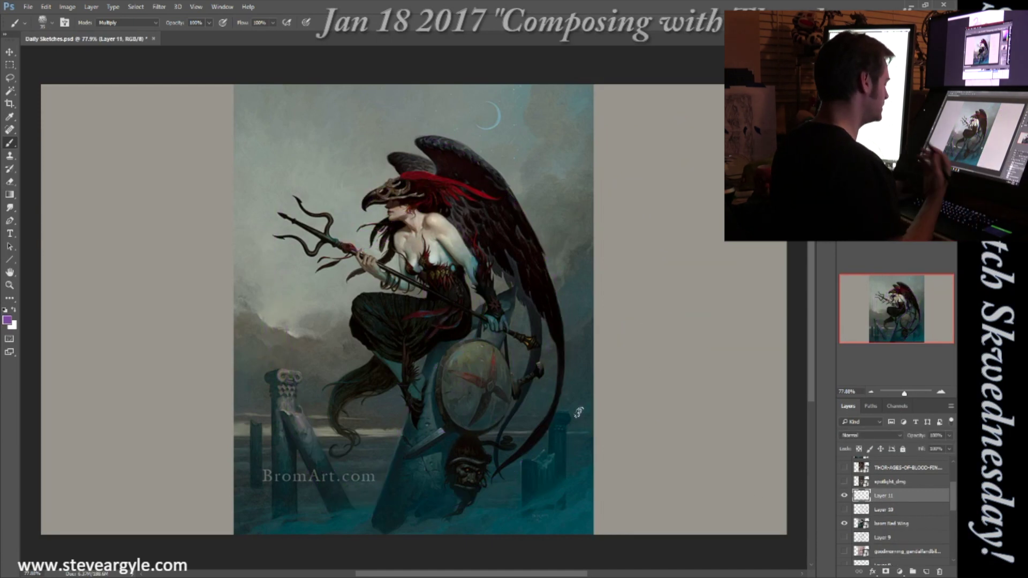
left_click_drag(434, 139, 485, 499)
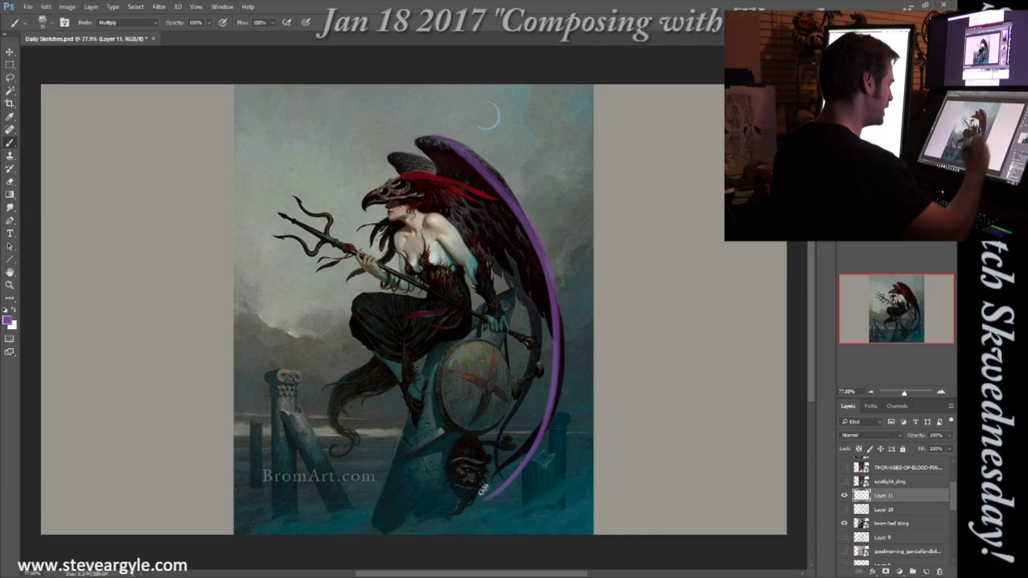
left_click_drag(440, 471, 524, 399)
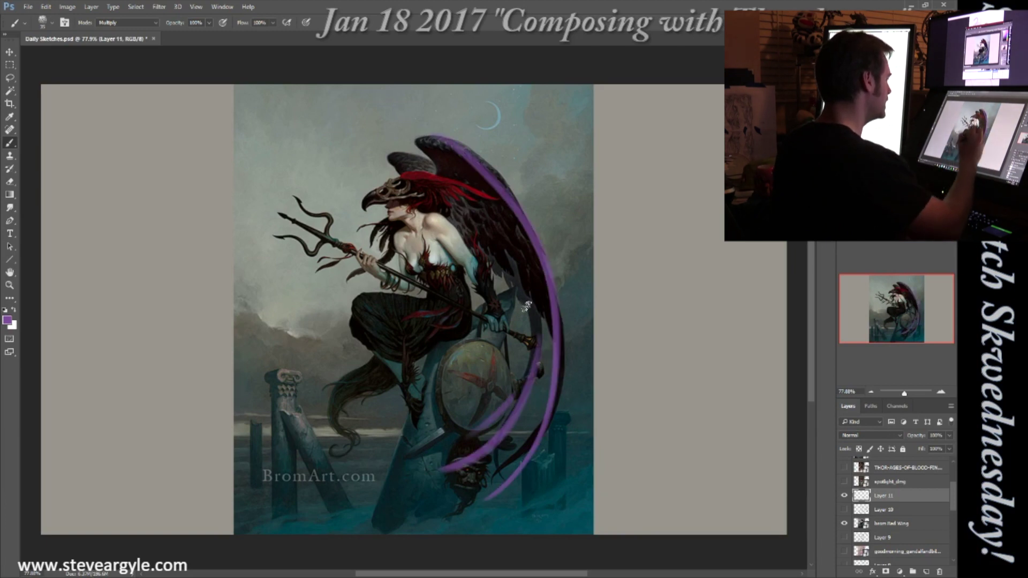
Outline the figure's lit face and torso in purple, and surround it with progressively larger angular shapes reaching past the wing and trident.
mouse_move(429, 194)
left_mouse_down()
mouse_move(382, 208)
mouse_move(439, 191)
mouse_move(427, 204)
mouse_move(408, 191)
mouse_move(387, 204)
mouse_move(389, 225)
mouse_move(401, 223)
mouse_move(392, 254)
mouse_move(408, 274)
mouse_move(435, 272)
mouse_move(458, 231)
mouse_move(428, 202)
left_mouse_up()
mouse_move(391, 244)
left_mouse_down()
mouse_move(398, 272)
mouse_move(440, 201)
mouse_move(416, 280)
mouse_move(471, 267)
left_mouse_up()
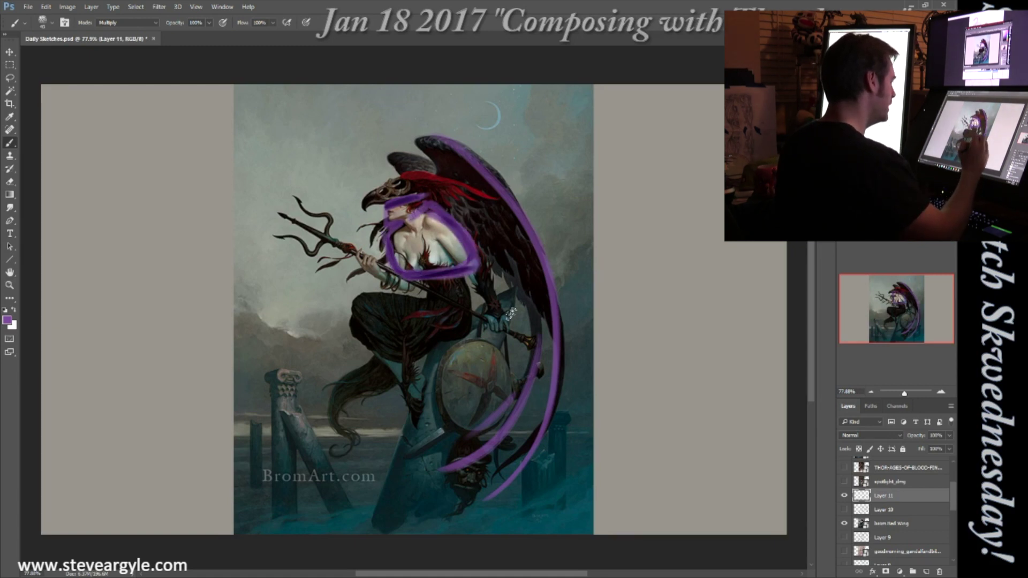
mouse_move(399, 213)
left_mouse_down()
mouse_move(355, 221)
mouse_move(382, 168)
mouse_move(506, 209)
mouse_move(448, 320)
mouse_move(373, 237)
left_mouse_up()
mouse_move(401, 107)
left_mouse_down()
mouse_move(604, 284)
mouse_move(576, 312)
mouse_move(302, 296)
mouse_move(357, 397)
left_mouse_up()
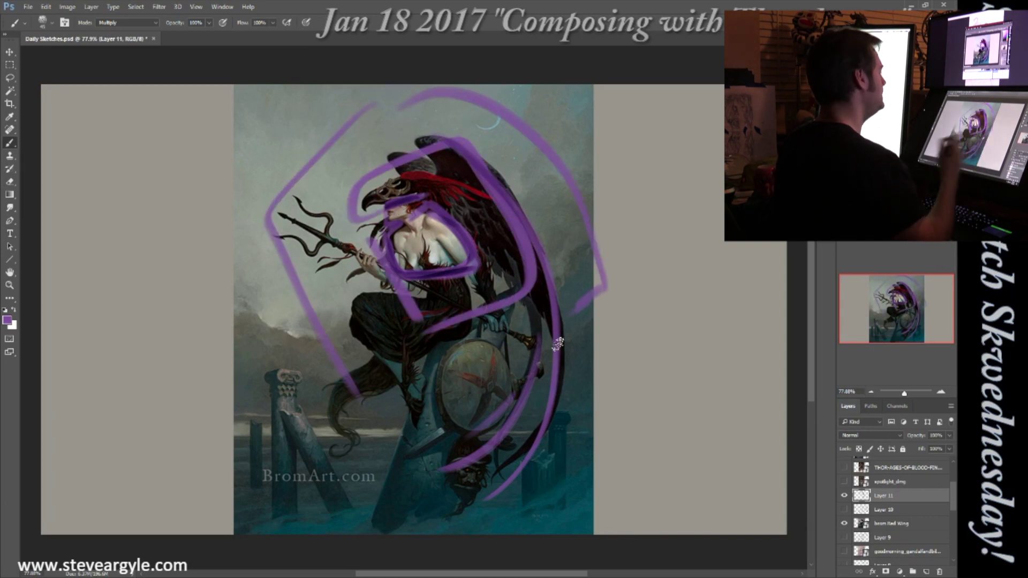
Hide Layer 11, show only the spotlight_dmg dragon painting, and add a new layer directly above it.
left_click(844, 495)
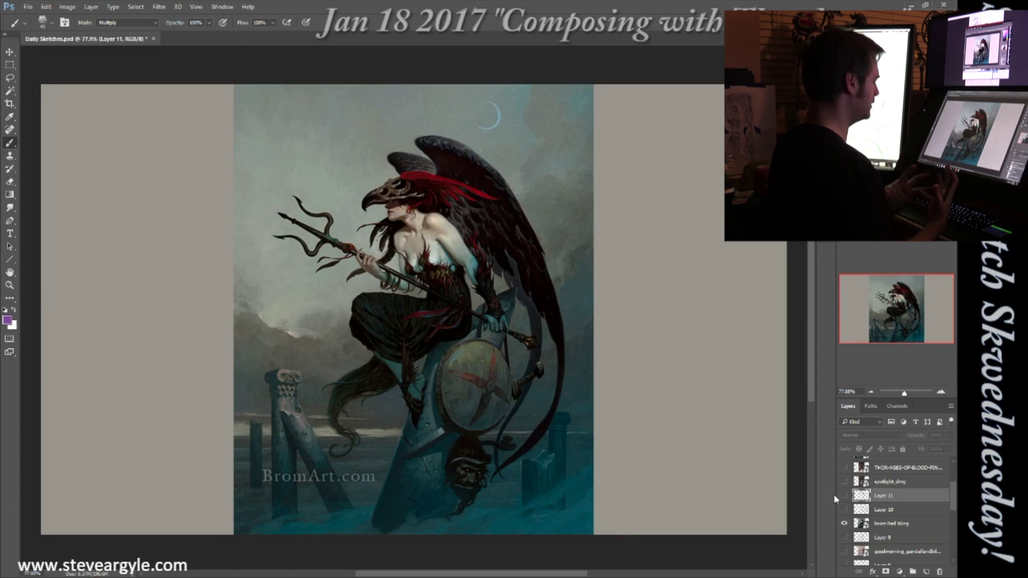
left_click(845, 481, "alt")
left_click(873, 482)
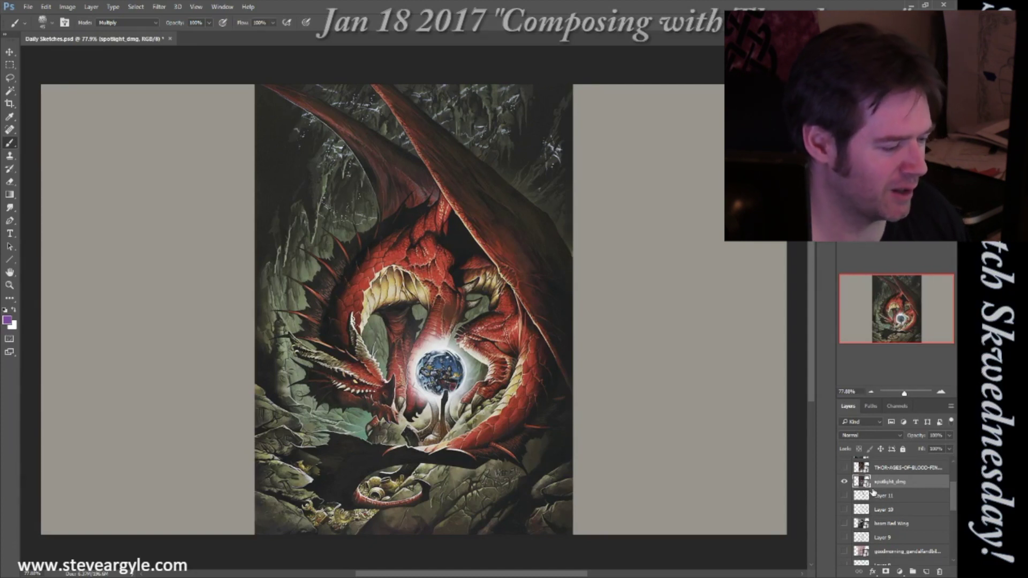
key("ctrl+shift+alt+n")
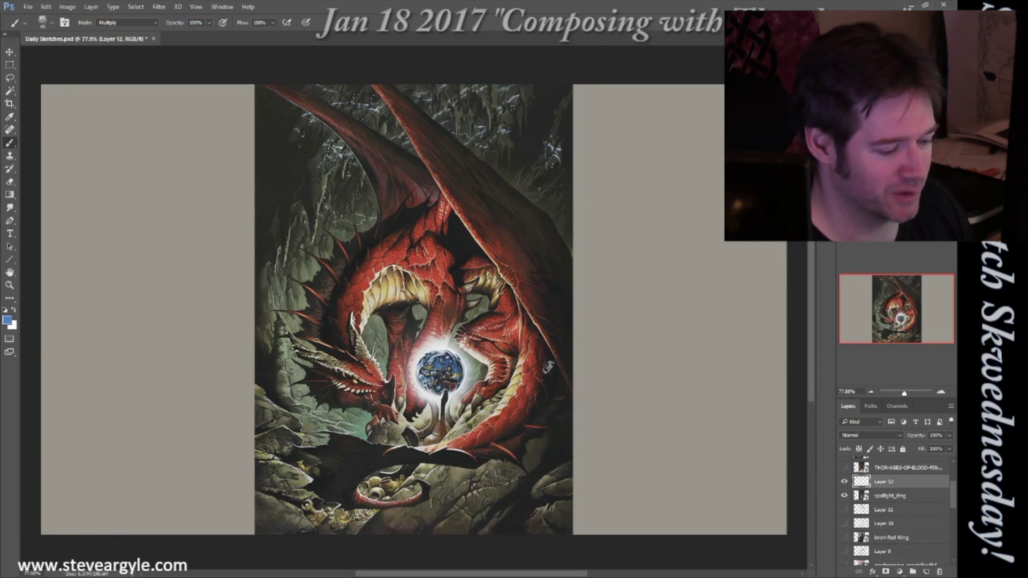
Draw blue spirals that follow the dragon's tail, body, wings and surrounding cave shapes, all curling into the glowing orb.
scroll(545, 374, "up", 2)
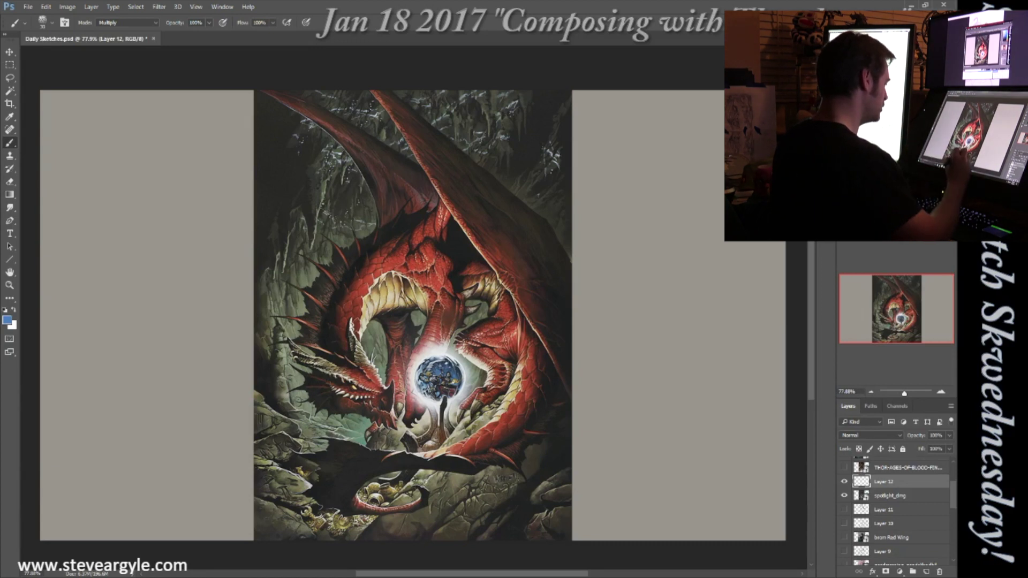
mouse_move(420, 487)
left_mouse_down()
mouse_move(418, 508)
mouse_move(362, 472)
mouse_move(483, 418)
mouse_move(484, 241)
mouse_move(339, 299)
mouse_move(364, 397)
mouse_move(449, 406)
mouse_move(463, 373)
mouse_move(426, 362)
mouse_move(418, 398)
mouse_move(452, 385)
left_mouse_up()
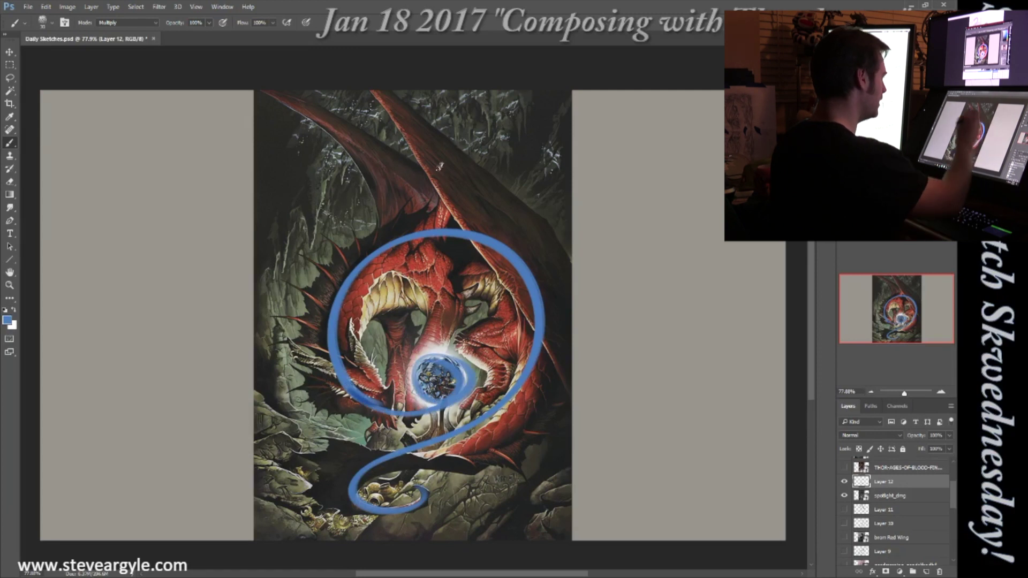
mouse_move(581, 283)
left_mouse_down()
mouse_move(512, 181)
mouse_move(480, 175)
mouse_move(405, 199)
mouse_move(312, 370)
mouse_move(466, 371)
mouse_move(433, 377)
left_mouse_up()
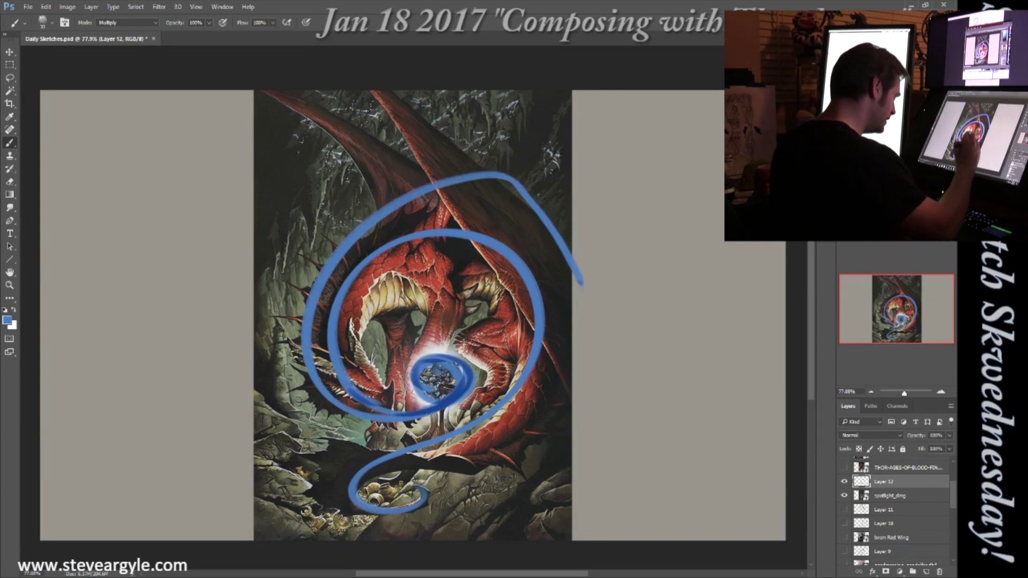
mouse_move(250, 98)
left_mouse_down()
mouse_move(343, 150)
mouse_move(342, 354)
mouse_move(428, 369)
left_mouse_up()
mouse_move(348, 512)
left_mouse_down()
mouse_move(514, 428)
mouse_move(423, 274)
mouse_move(439, 391)
left_mouse_up()
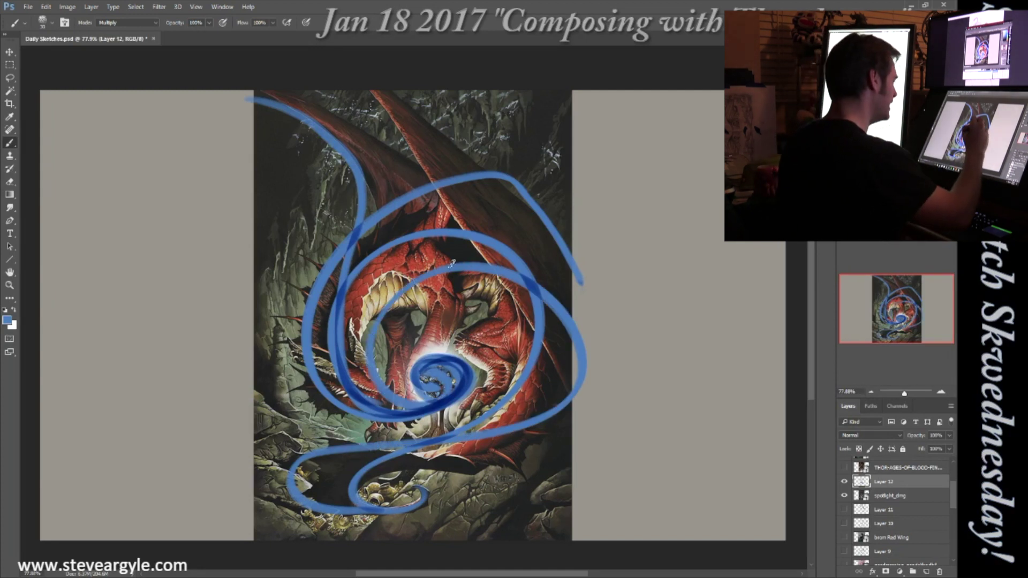
left_click_drag(444, 264, 412, 396)
mouse_move(377, 95)
left_mouse_down()
mouse_move(427, 171)
mouse_move(423, 316)
mouse_move(395, 376)
left_mouse_up()
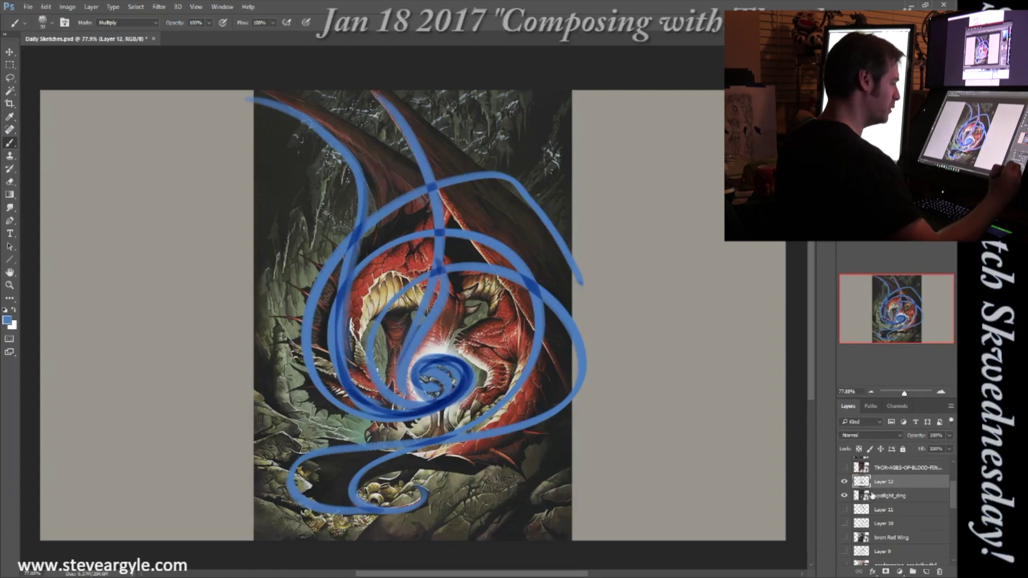
Hide Layer 12, enclose the dragon's head and glowing orb in one blue ellipse on a new layer, and hide that layer too.
left_click(845, 481)
key("ctrl+shift+alt+n")
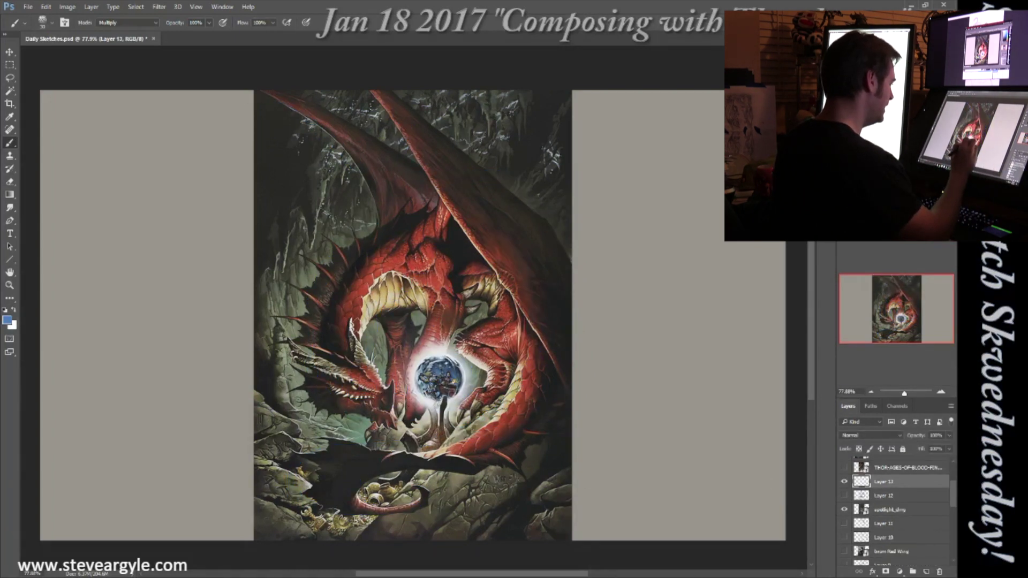
mouse_move(401, 361)
left_mouse_down()
mouse_move(347, 403)
mouse_move(434, 354)
mouse_move(348, 415)
mouse_move(450, 365)
left_mouse_up()
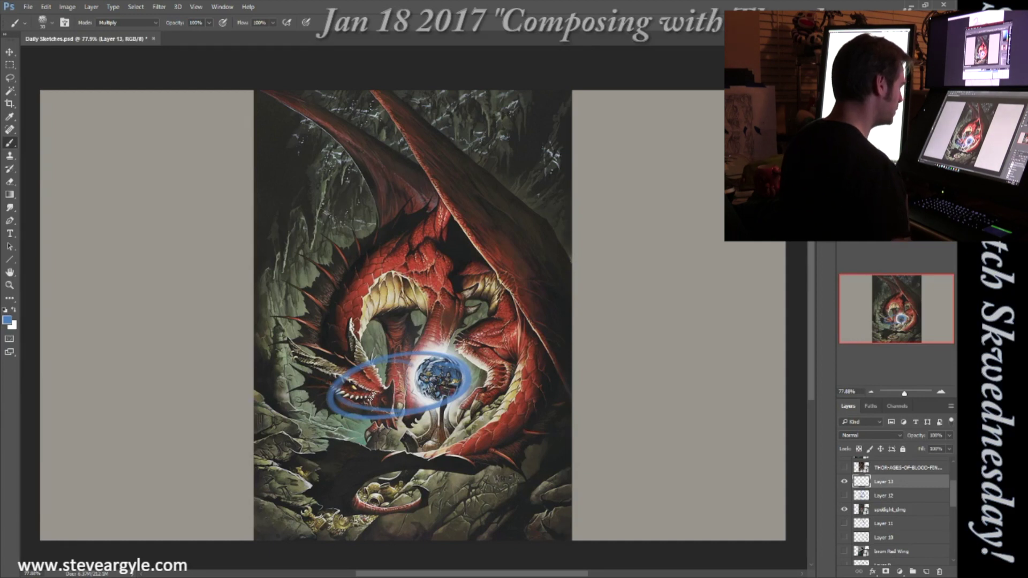
left_click(845, 481)
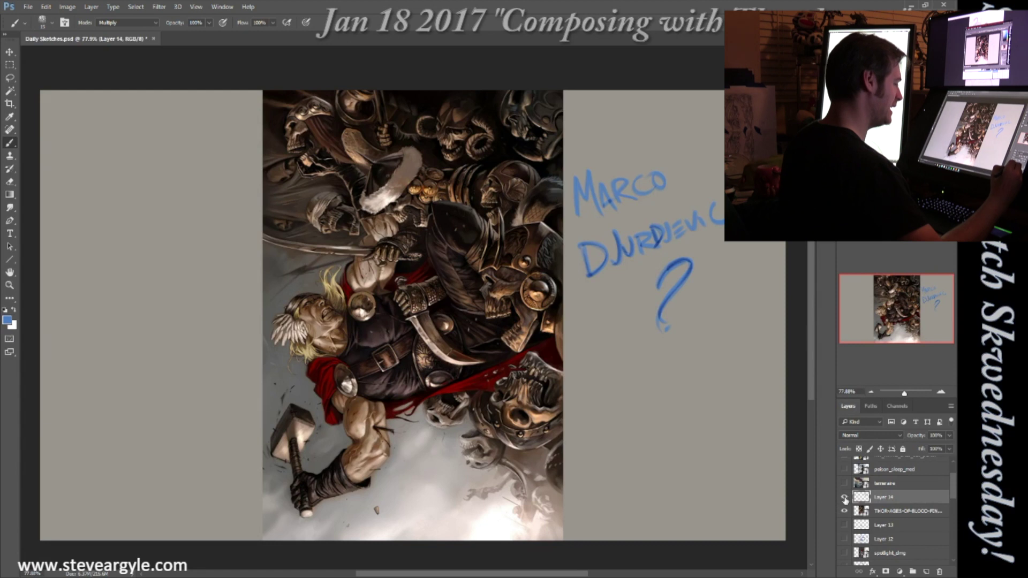
Hide Layer 14 with the handwritten artist's name and add a new layer above it.
left_click(845, 498)
key("ctrl+shift+alt+n")
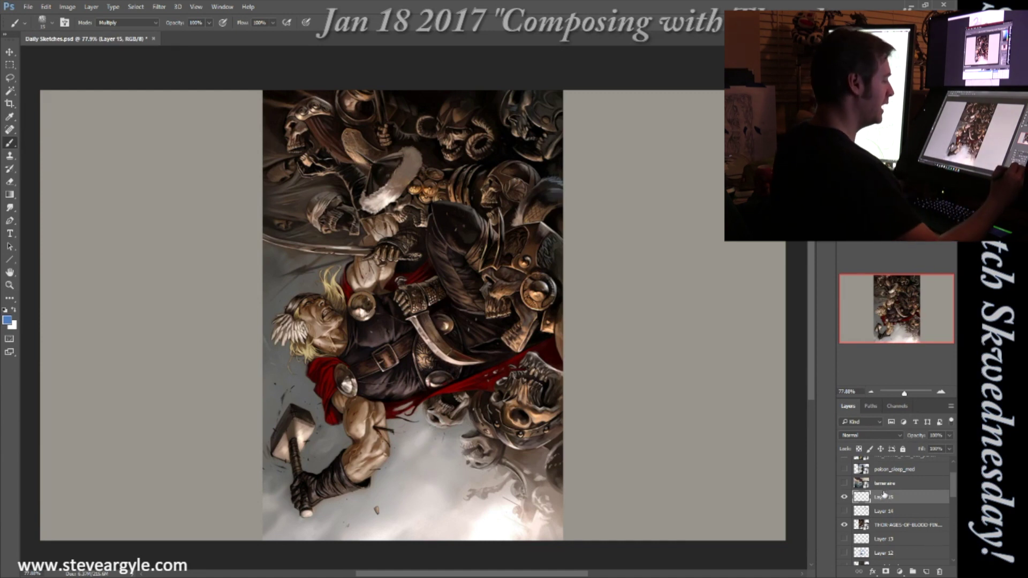
Try rotating the Thor painting to landscape with the figure upright, and undo the transformation.
left_click(893, 529)
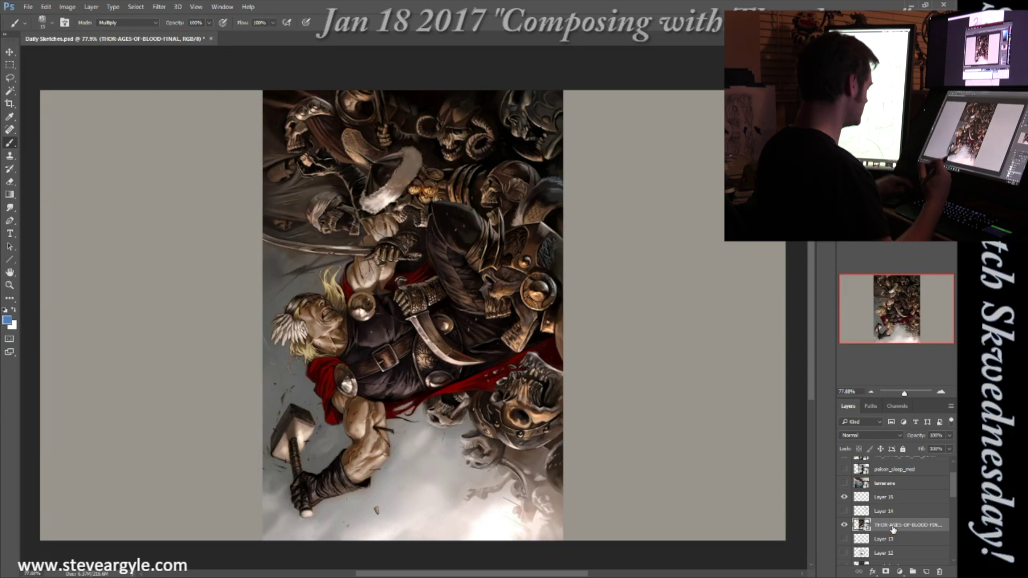
key("ctrl+t")
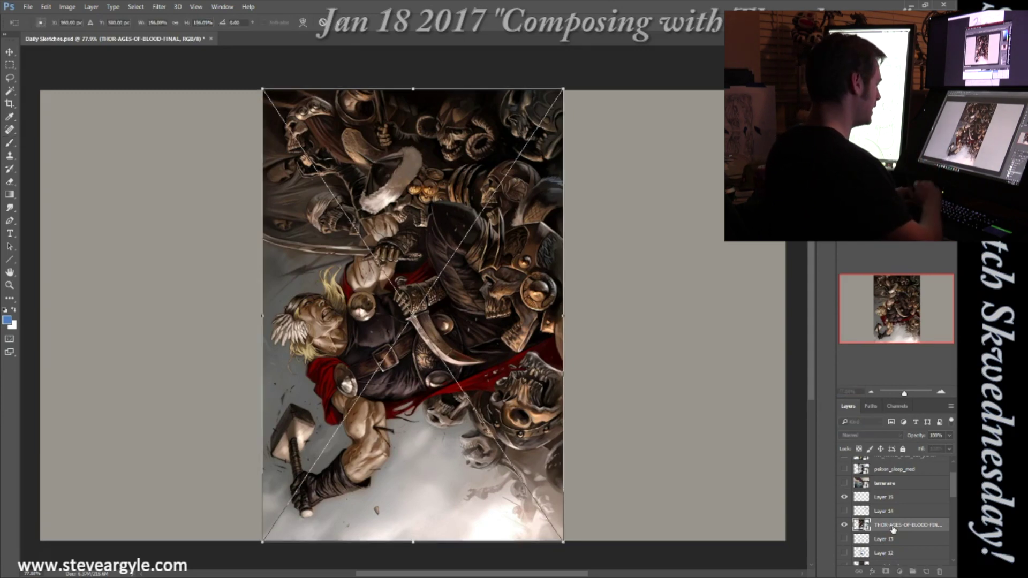
left_click_drag(589, 343, 381, 470)
key("Return")
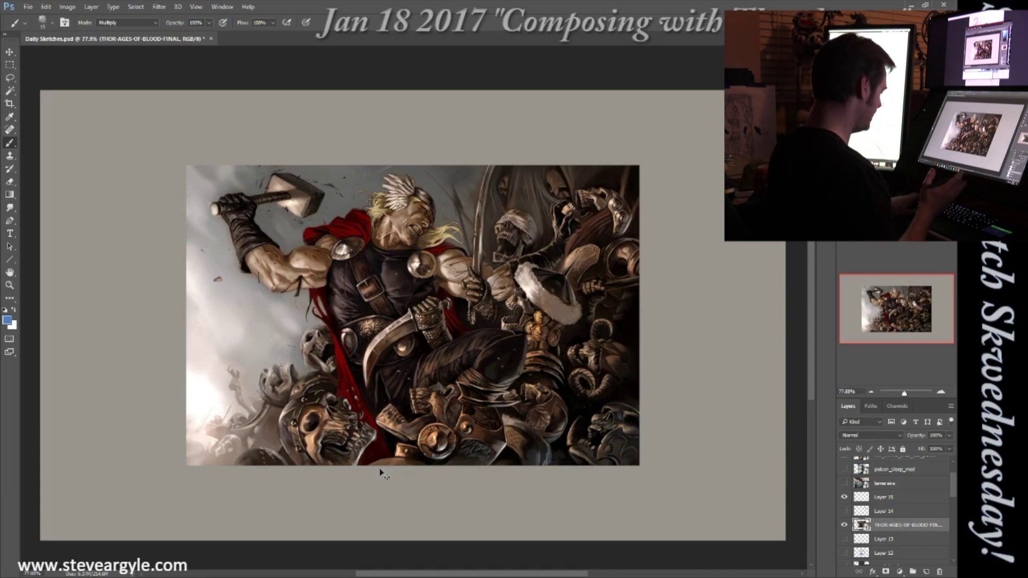
key("ctrl+alt+shift+r")
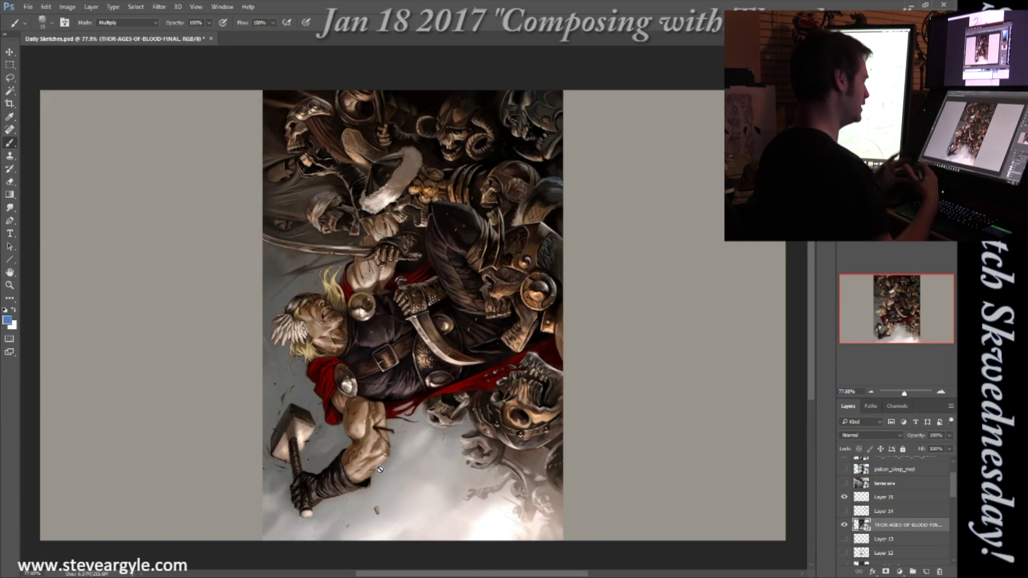
Show the temeraire painting instead of the Thor one and, on a new layer, draw blue lines along both ships' masts and the sloping waterline.
left_click(870, 483)
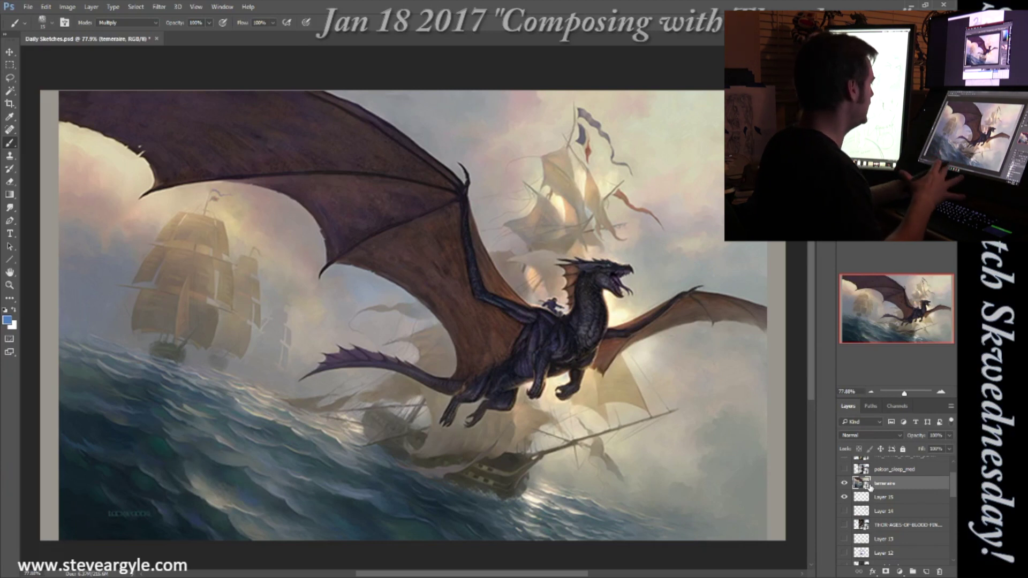
key("ctrl+shift+alt+n")
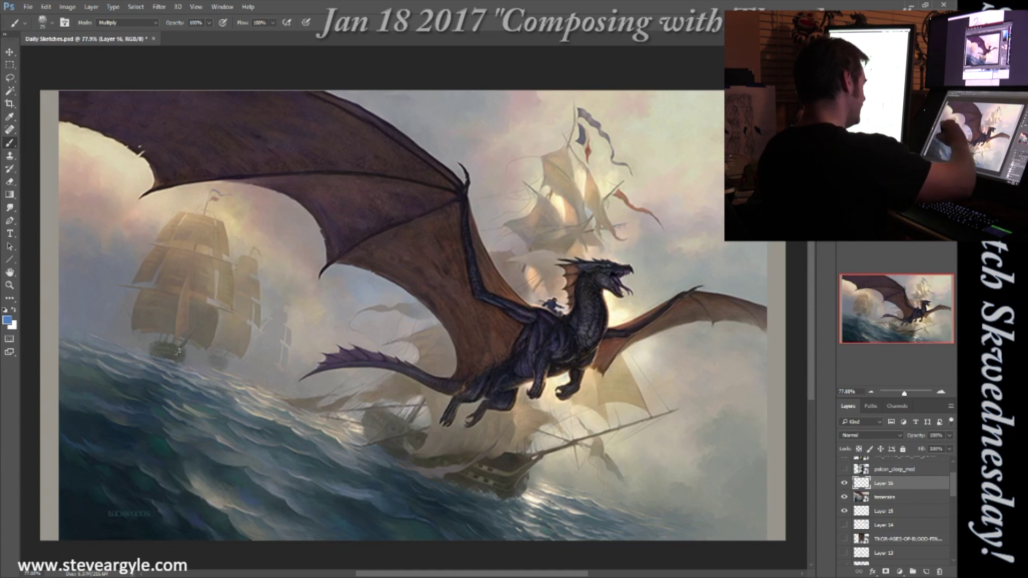
left_click_drag(174, 366, 208, 185)
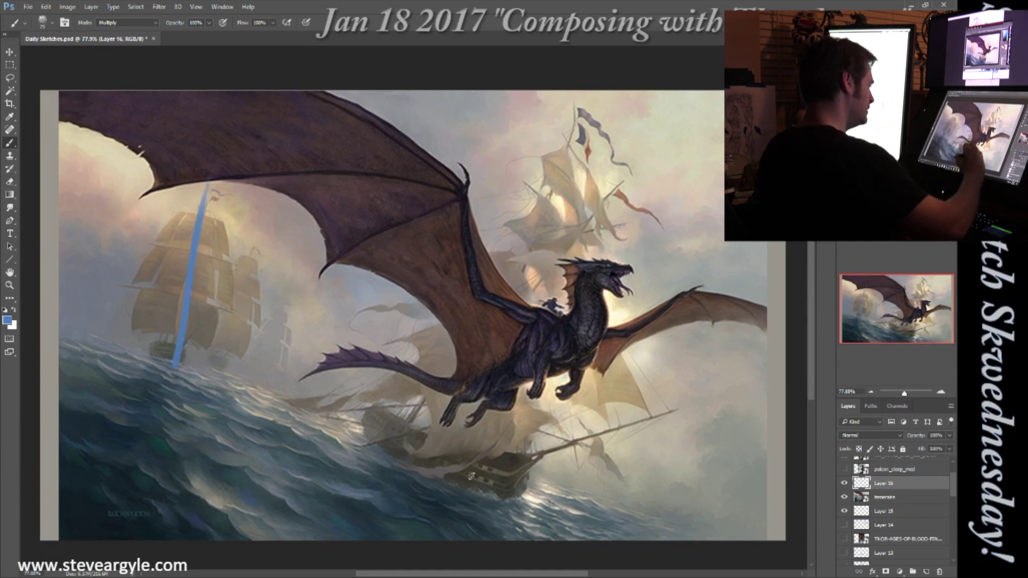
left_click_drag(449, 471, 557, 169)
left_click_drag(55, 330, 659, 538)
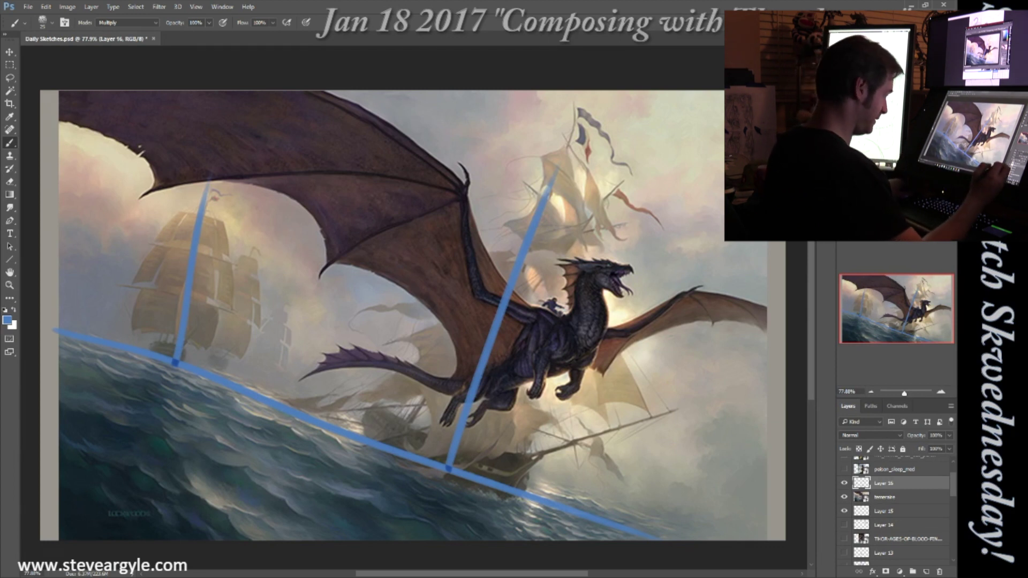
Hide Layer 16 and, on a new layer directly above the temeraire painting, outline the edges of both dragon wings in blue.
left_click(845, 483)
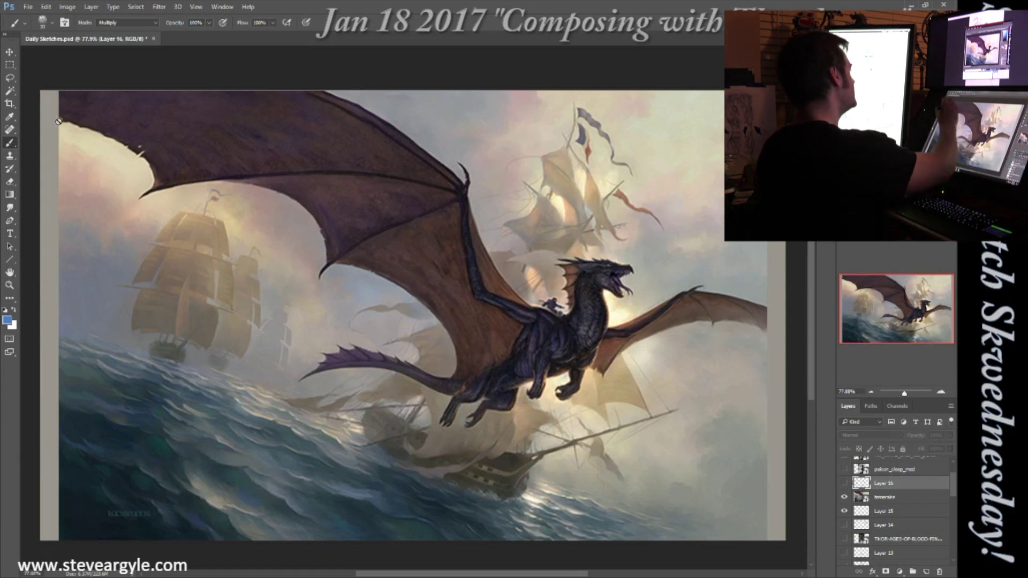
left_click(889, 493)
key("ctrl+shift+alt+n")
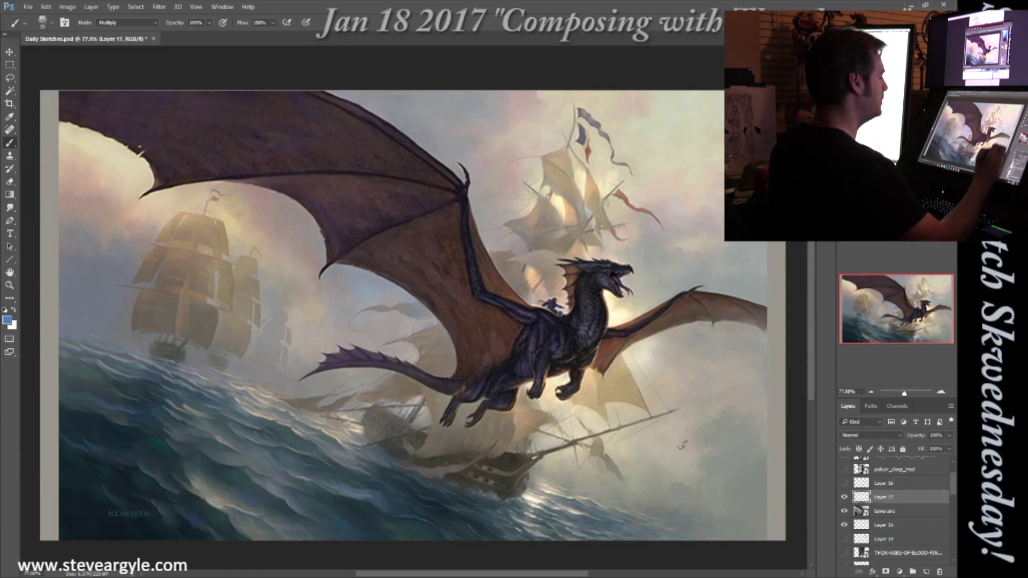
mouse_move(786, 320)
left_mouse_down()
mouse_move(700, 288)
mouse_move(750, 322)
mouse_move(686, 321)
mouse_move(600, 375)
left_mouse_up()
left_click_drag(697, 287, 589, 343)
mouse_move(43, 123)
left_mouse_down()
mouse_move(161, 190)
mouse_move(300, 246)
mouse_move(458, 351)
left_mouse_up()
mouse_move(318, 87)
left_mouse_down()
mouse_move(485, 195)
mouse_move(523, 304)
mouse_move(569, 321)
left_mouse_up()
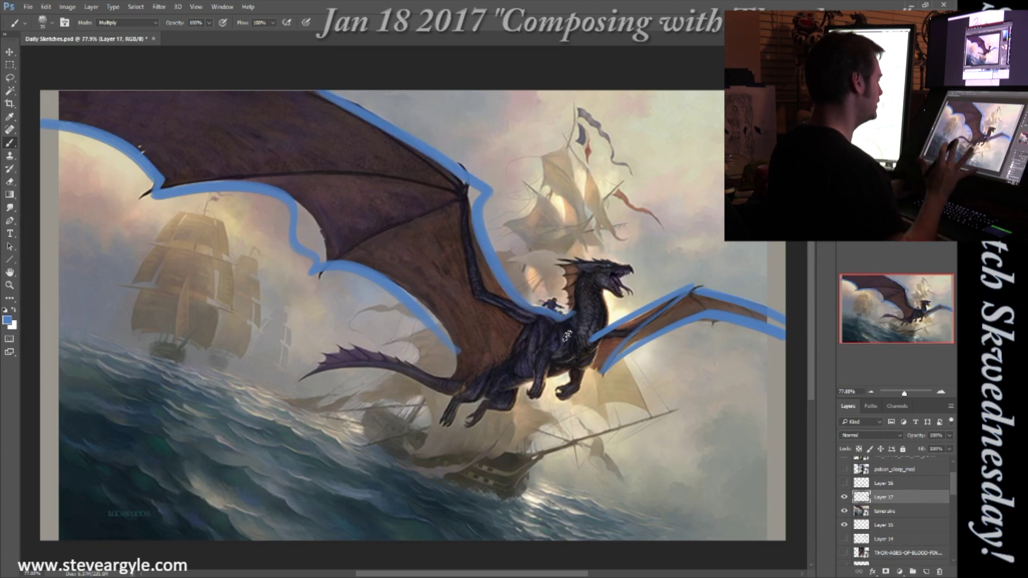
Mark the cropped wing ends with blue strokes, trace the dragon's tail and body in blue, and hide Layer 17.
mouse_move(92, 92)
left_mouse_down()
mouse_move(42, 124)
mouse_move(58, 182)
left_mouse_up()
left_click_drag(120, 92, 78, 155)
left_click_drag(143, 109, 42, 187)
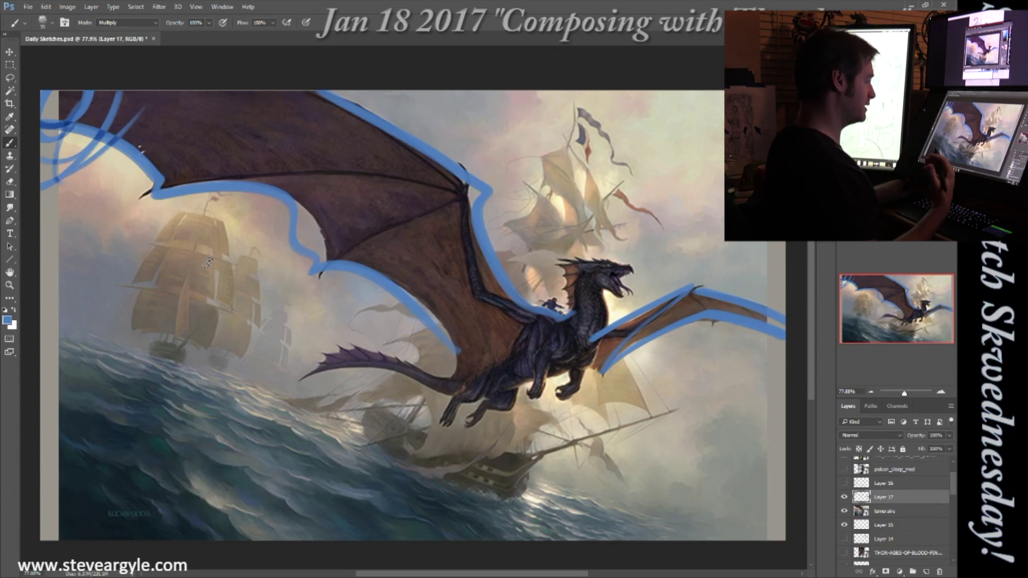
mouse_move(606, 368)
left_mouse_down()
mouse_move(530, 394)
mouse_move(467, 394)
left_mouse_up()
mouse_move(300, 384)
left_mouse_down()
mouse_move(379, 359)
mouse_move(591, 358)
mouse_move(623, 319)
mouse_move(594, 350)
mouse_move(444, 381)
left_mouse_up()
left_click_drag(552, 326, 570, 284)
mouse_move(779, 302)
left_mouse_down()
mouse_move(789, 335)
mouse_move(778, 320)
mouse_move(790, 324)
mouse_move(778, 351)
left_mouse_up()
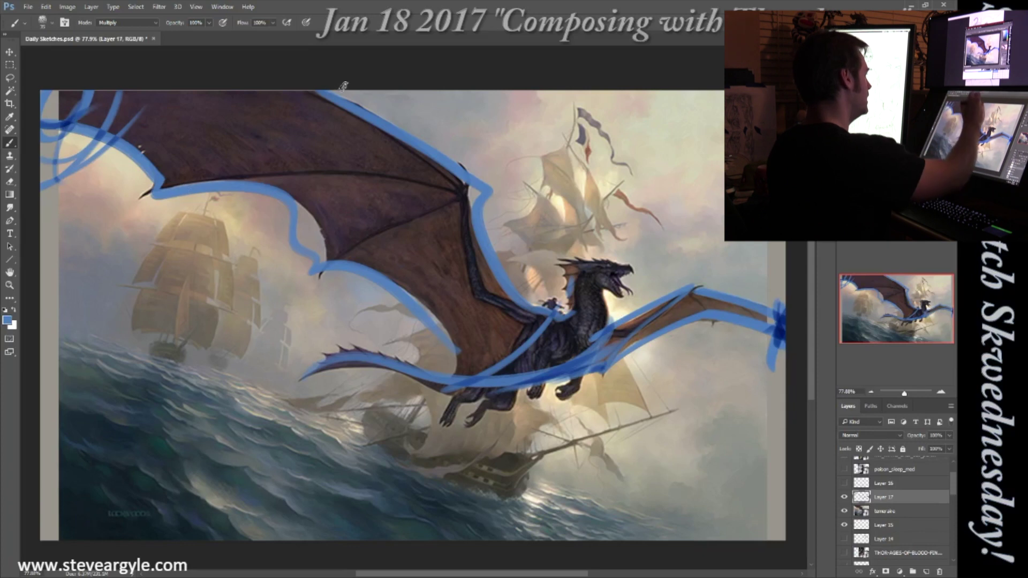
mouse_move(312, 92)
left_mouse_down()
mouse_move(293, 118)
mouse_move(314, 92)
left_mouse_up()
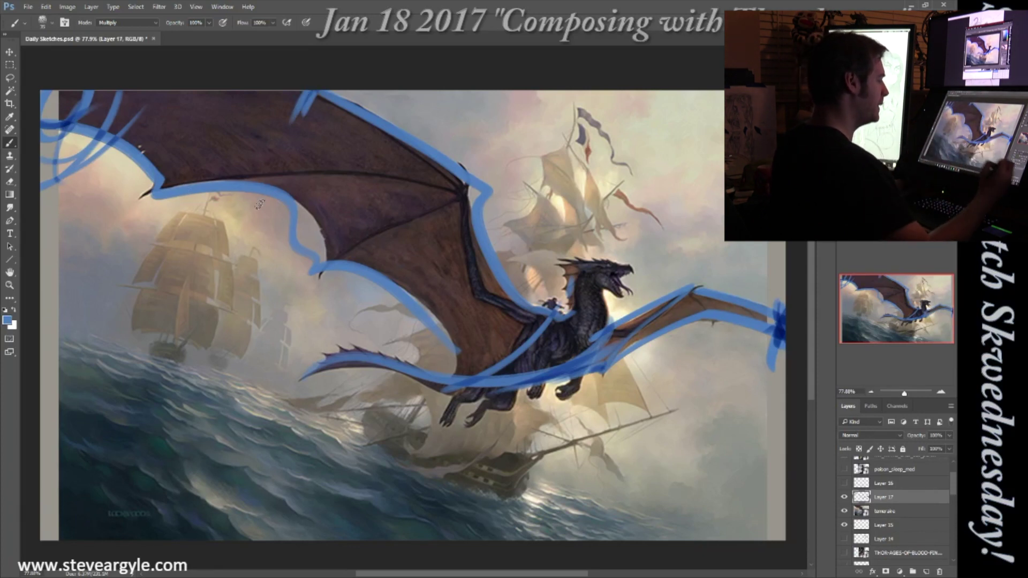
left_click(845, 497)
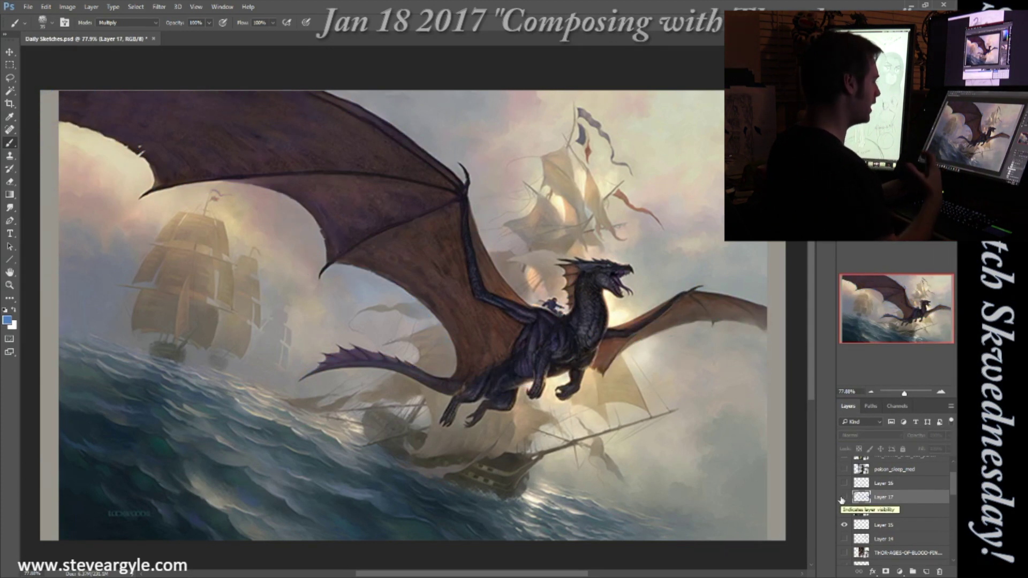
Try rotating the temeraire painting until the sea's horizon is level, and undo the rotation.
left_click(881, 511)
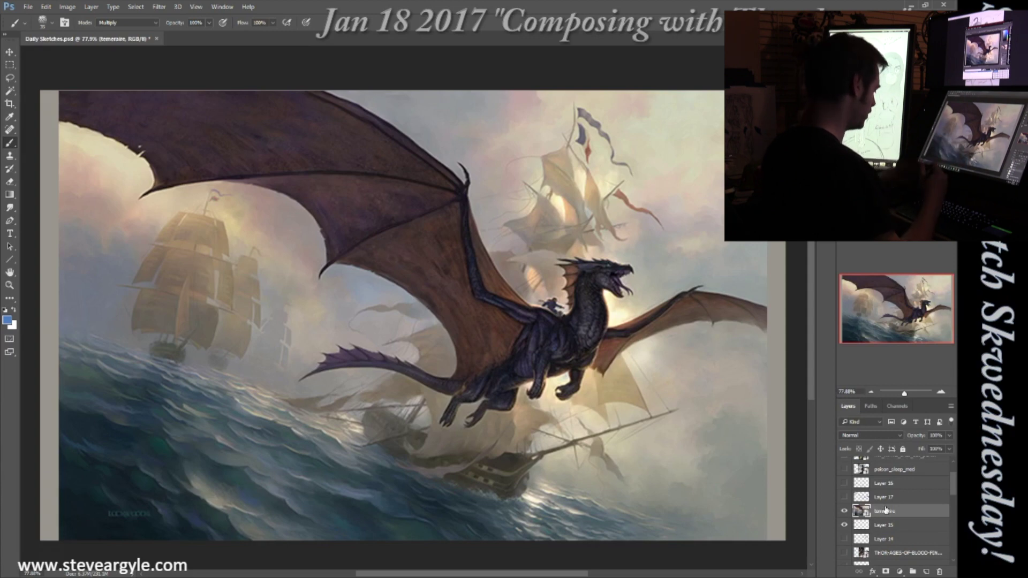
key("ctrl+t")
mouse_move(771, 343)
left_mouse_down()
mouse_move(718, 300)
mouse_move(765, 318)
mouse_move(759, 332)
left_mouse_up()
key("b")
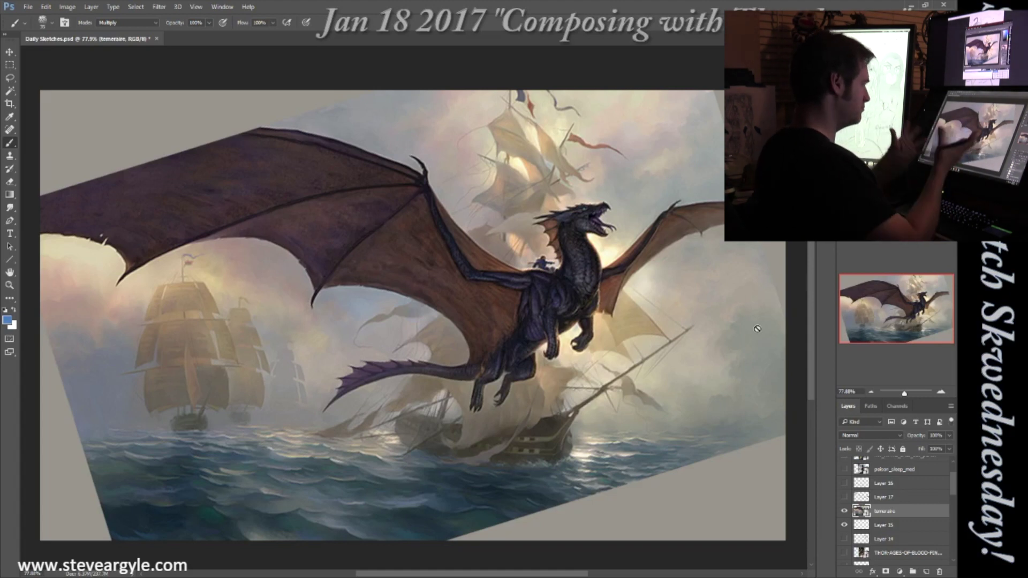
key("ctrl+z")
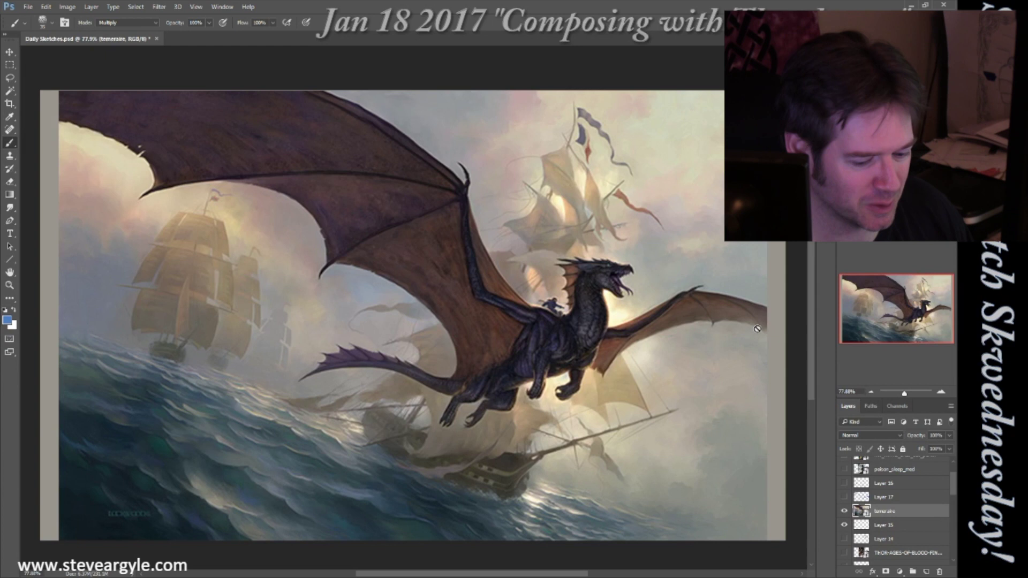
Hide the temeraire painting, then show and select the poison_sleep_med painting.
left_click(845, 511)
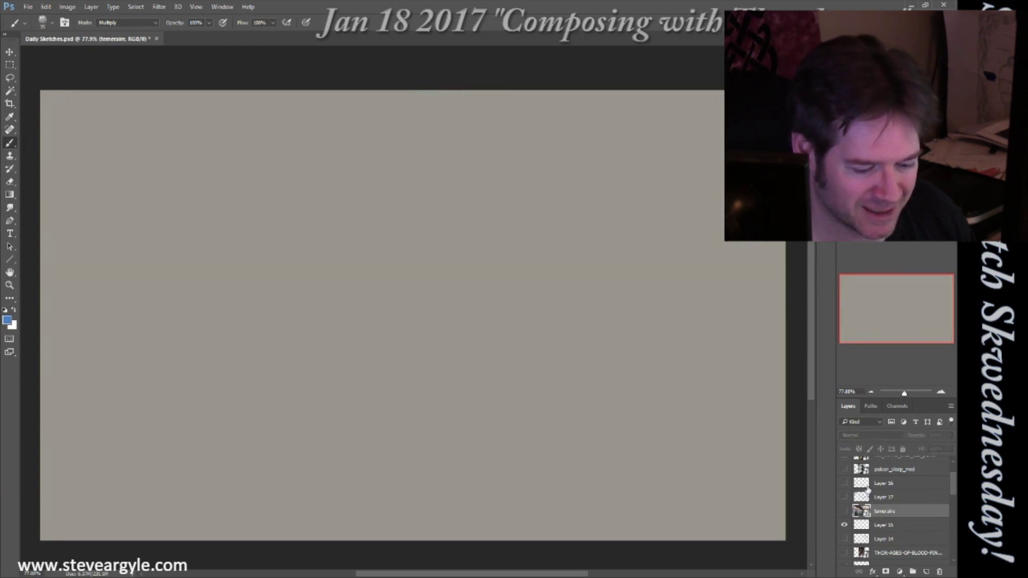
left_click(845, 470)
left_click(884, 474)
left_click_drag(953, 491, 946, 480)
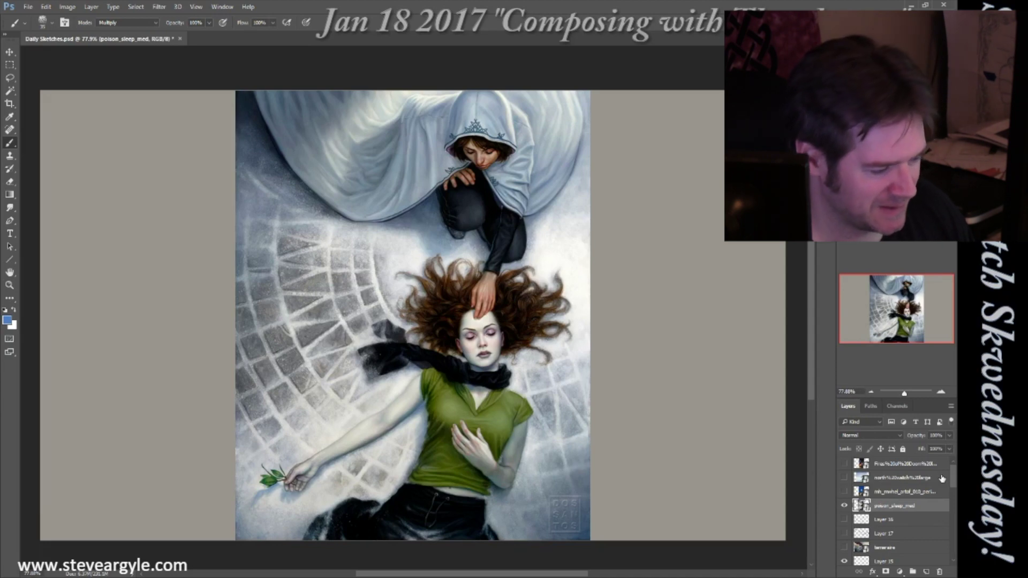
On Layer 19, draw blue diagonals across the tentacled creature painting, following the background beams, with crossing lines over the cape.
left_click_drag(135, 280, 332, 517)
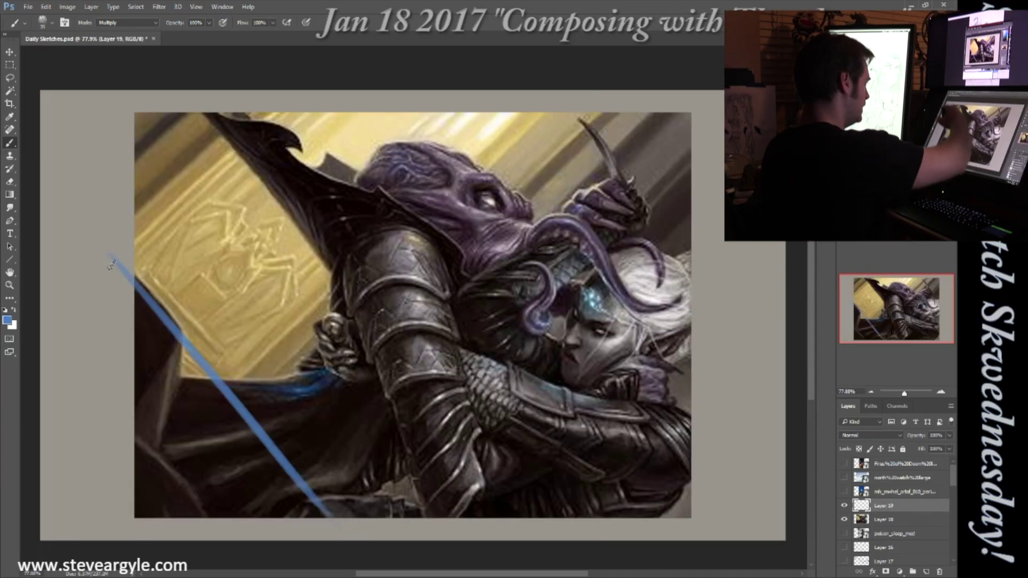
mouse_move(105, 256)
left_mouse_down()
mouse_move(262, 498)
mouse_move(615, 96)
left_mouse_up()
mouse_move(715, 166)
left_mouse_down()
mouse_move(498, 367)
mouse_move(342, 538)
left_mouse_up()
left_click_drag(691, 225, 514, 386)
left_click_drag(699, 343, 627, 399)
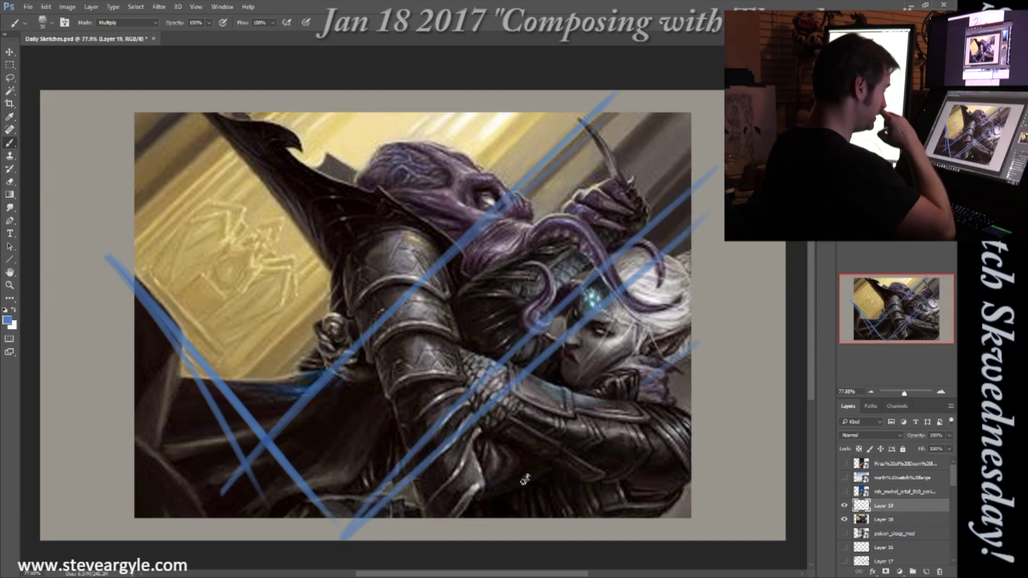
Add a blue diagonal above the spider relief, thicken the crossing line below the relief into a heavy bar, and hide Layer 19.
left_click_drag(287, 98, 77, 289)
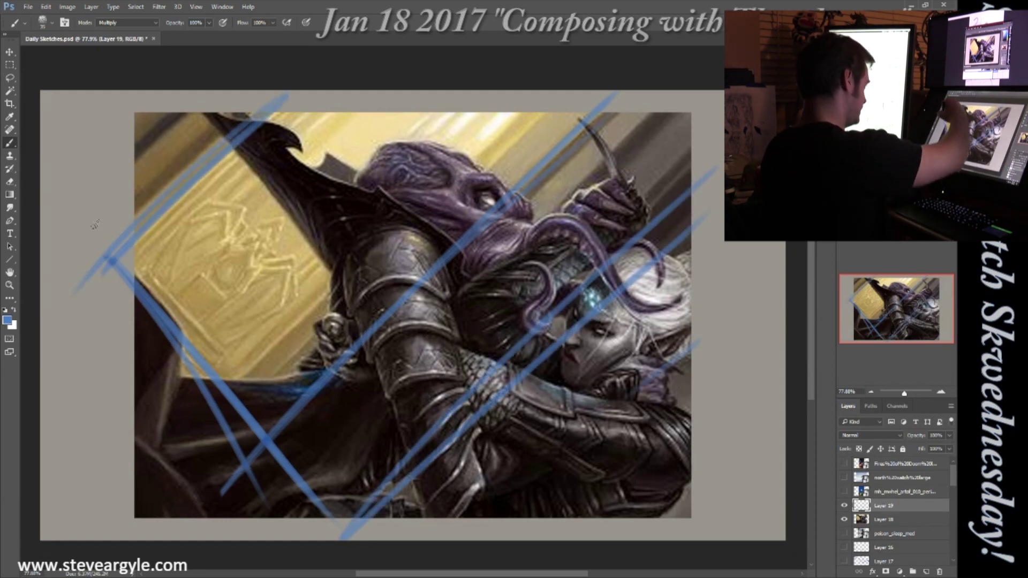
left_click_drag(91, 221, 348, 501)
left_click_drag(86, 238, 327, 485)
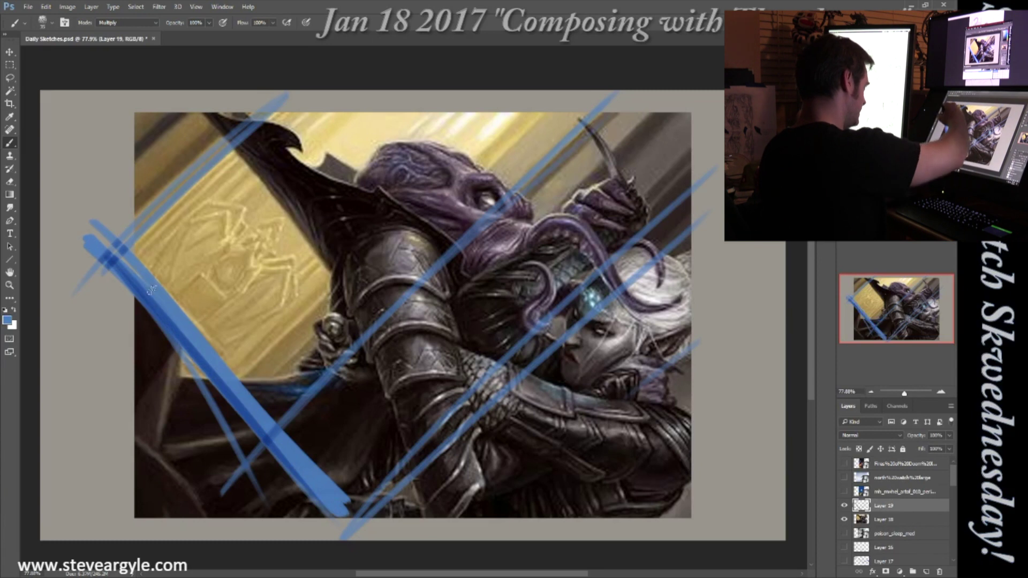
left_click_drag(88, 243, 349, 505)
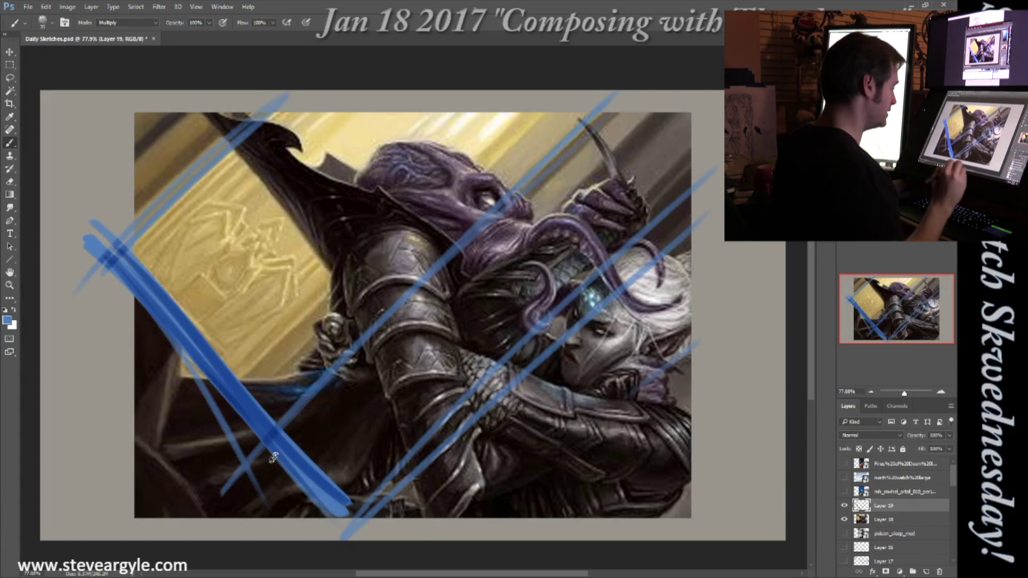
left_click(844, 506)
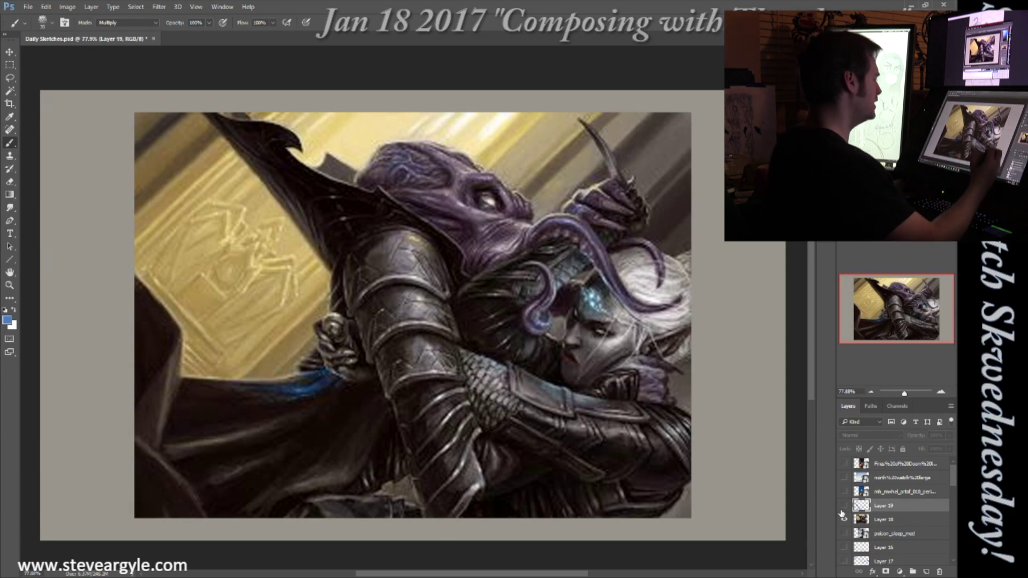
Shrink the Layer 18 painting to 71.47% and rotate it about 48 degrees counterclockwise so the background pillars stand vertical.
left_click(879, 520)
key("ctrl+minus")
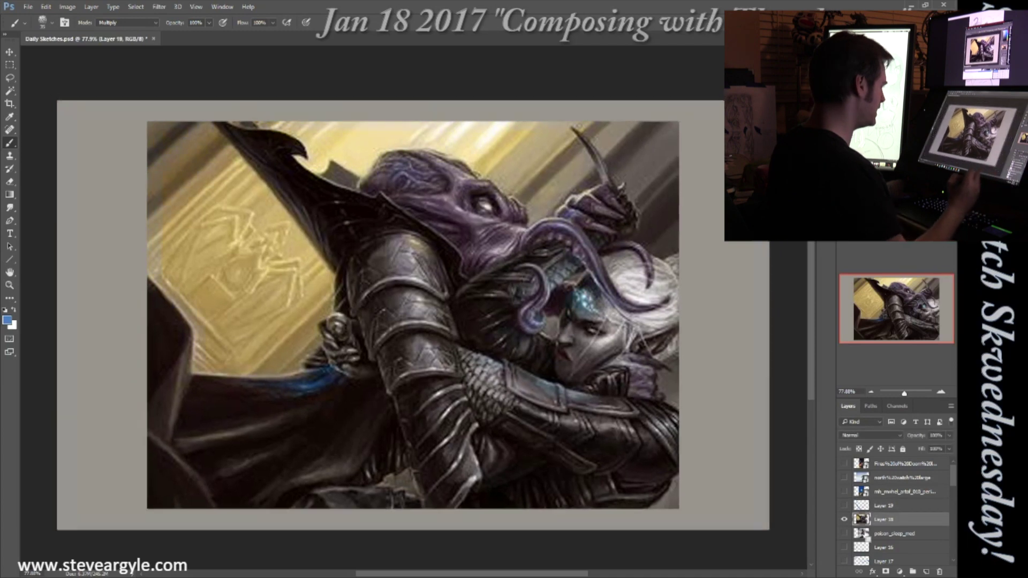
key("ctrl+t")
left_click_drag(670, 460, 635, 311)
left_click_drag(607, 247, 589, 316)
left_click_drag(670, 369, 536, 324)
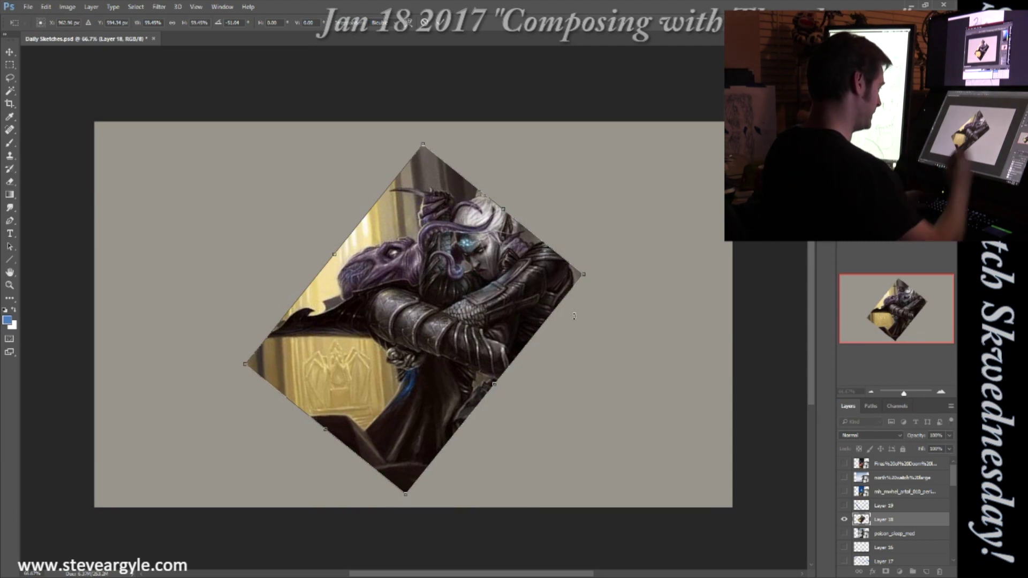
left_click_drag(583, 276, 616, 263)
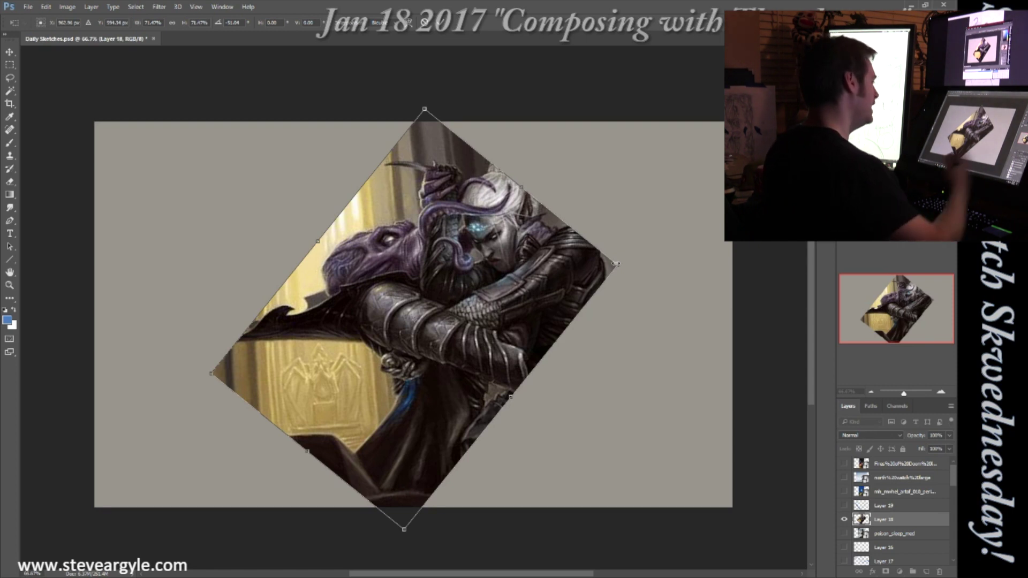
left_click_drag(654, 379, 650, 401)
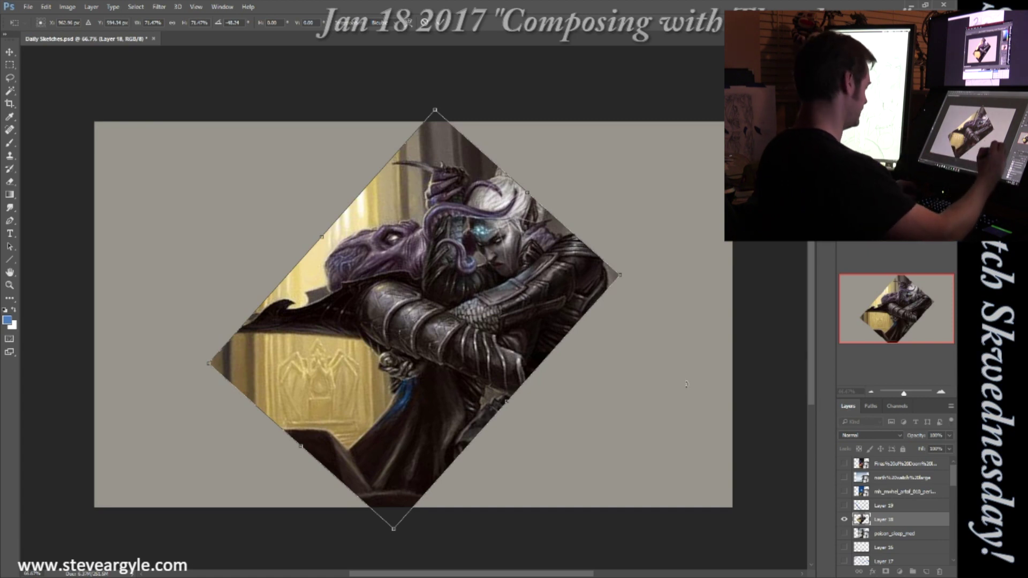
Rotate the Layer 18 painting back to its tilted composition, enlarge it to nearly the canvas height, and apply the transformation.
left_click_drag(693, 387, 522, 474)
left_click_drag(582, 442, 669, 501)
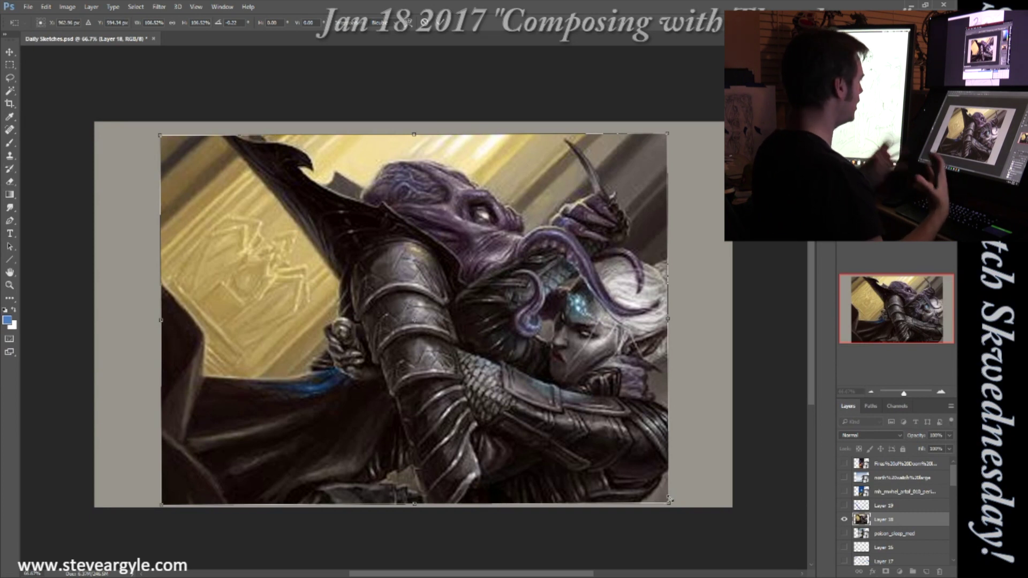
key("Return")
key("b")
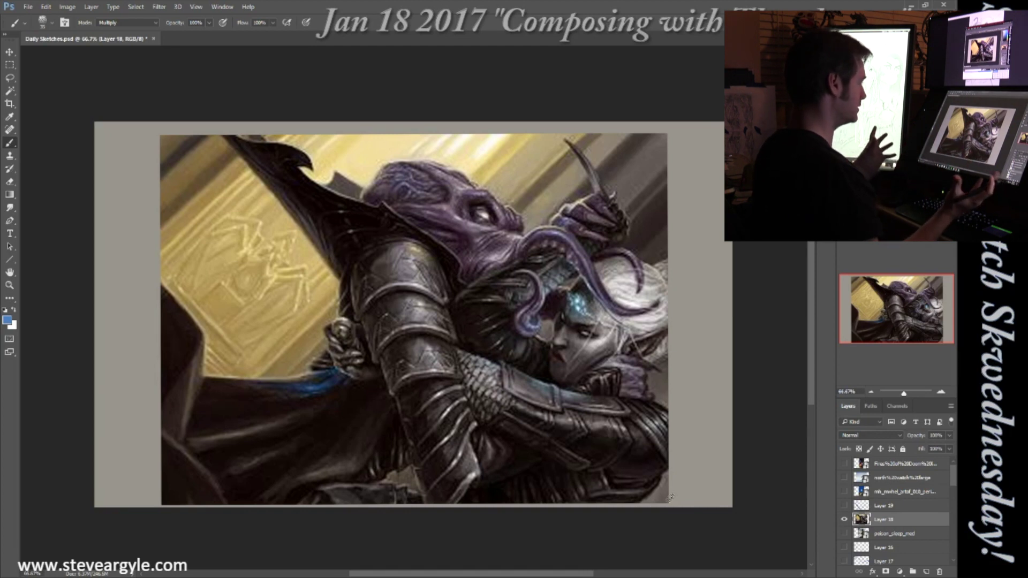
Show only the poison_sleep_med painting and add a new layer directly above it.
left_click(844, 533, "alt")
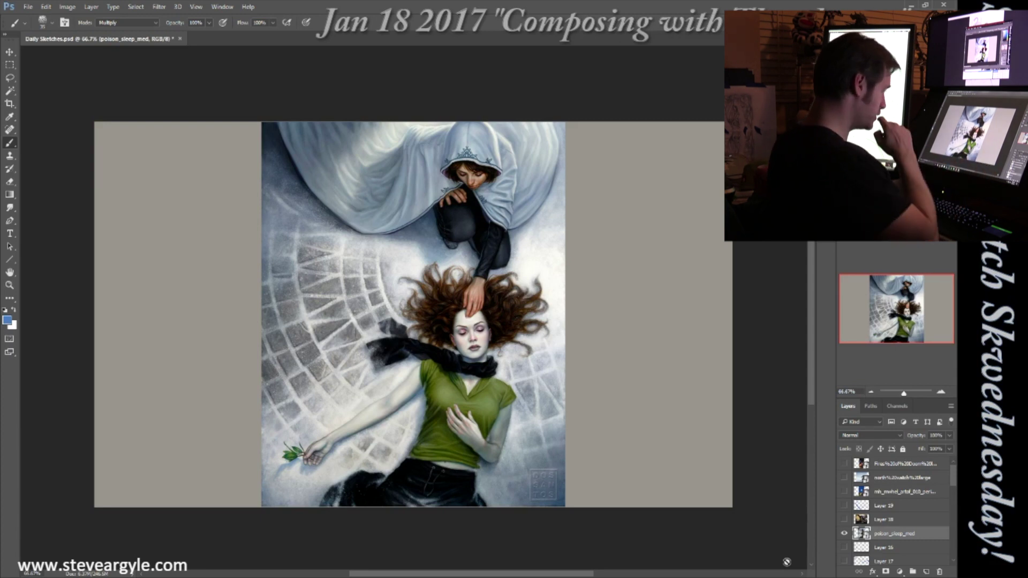
key("ctrl+shift+alt+n")
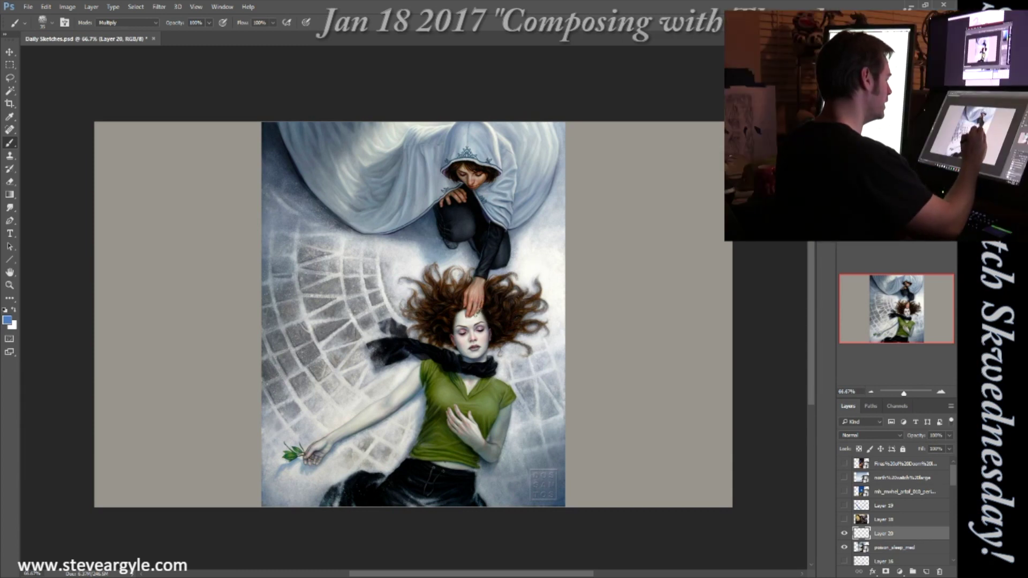
Draw blue concentric arcs and two radiating lines over the paving and outstretched arm, removing the initial spot on the woman's forehead.
left_click_drag(458, 306, 480, 307)
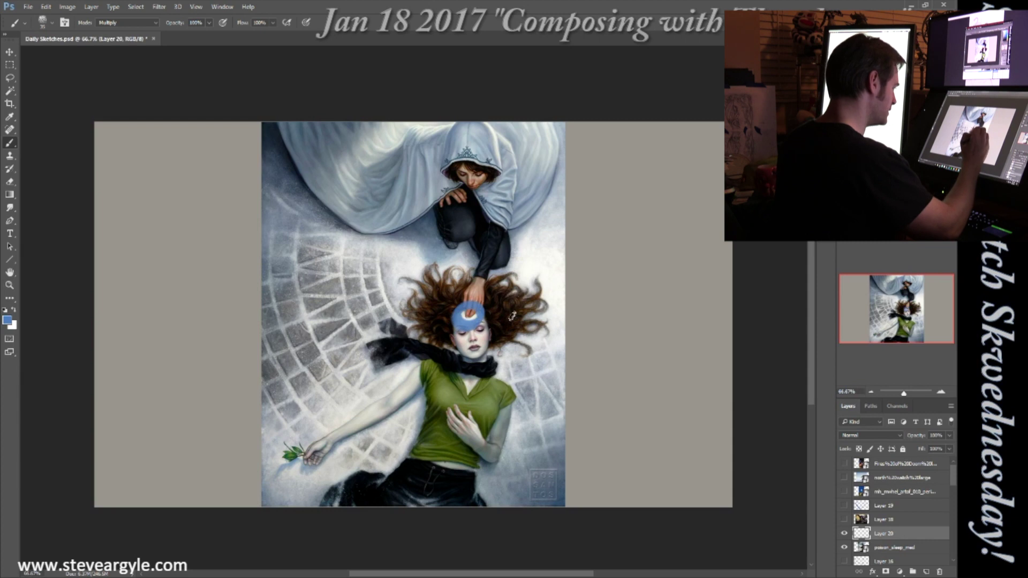
key("ctrl+z")
mouse_move(394, 203)
left_mouse_down()
mouse_move(376, 264)
mouse_move(425, 359)
mouse_move(485, 364)
left_mouse_up()
mouse_move(341, 210)
left_mouse_down()
mouse_move(389, 372)
mouse_move(412, 384)
left_mouse_up()
mouse_move(311, 185)
left_mouse_down()
mouse_move(296, 293)
mouse_move(404, 428)
left_mouse_up()
mouse_move(256, 278)
left_mouse_down()
mouse_move(261, 305)
mouse_move(386, 478)
left_mouse_up()
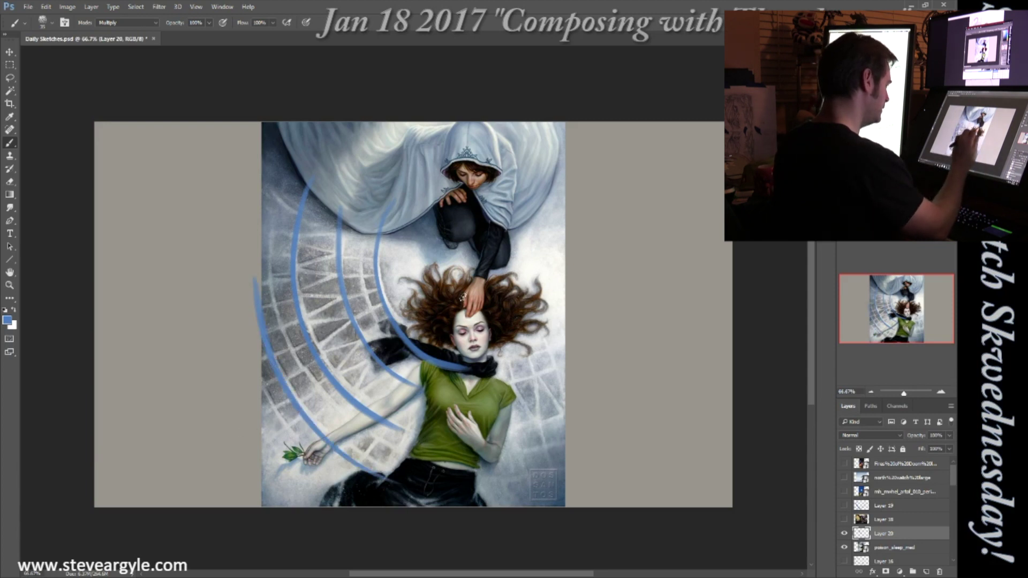
left_click_drag(375, 348, 236, 459)
mouse_move(439, 292)
left_mouse_down()
mouse_move(370, 347)
mouse_move(214, 358)
left_mouse_up()
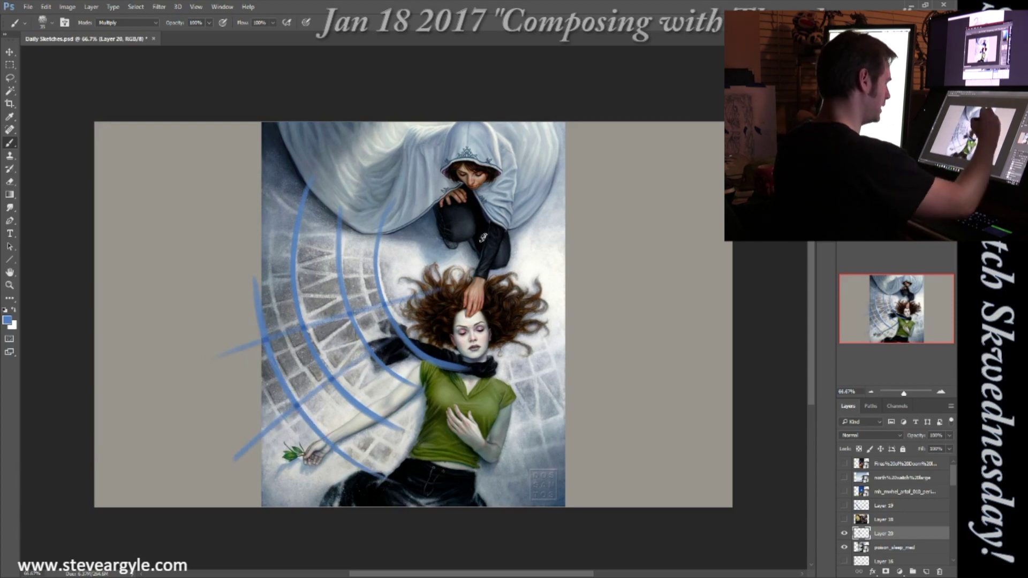
Add blue curves through the hooded figure and the woman's body, and draw rings around her face and hair.
left_click_drag(515, 142, 482, 300)
mouse_move(495, 479)
left_mouse_down()
mouse_move(510, 421)
mouse_move(474, 319)
left_mouse_up()
left_click_drag(357, 503, 447, 359)
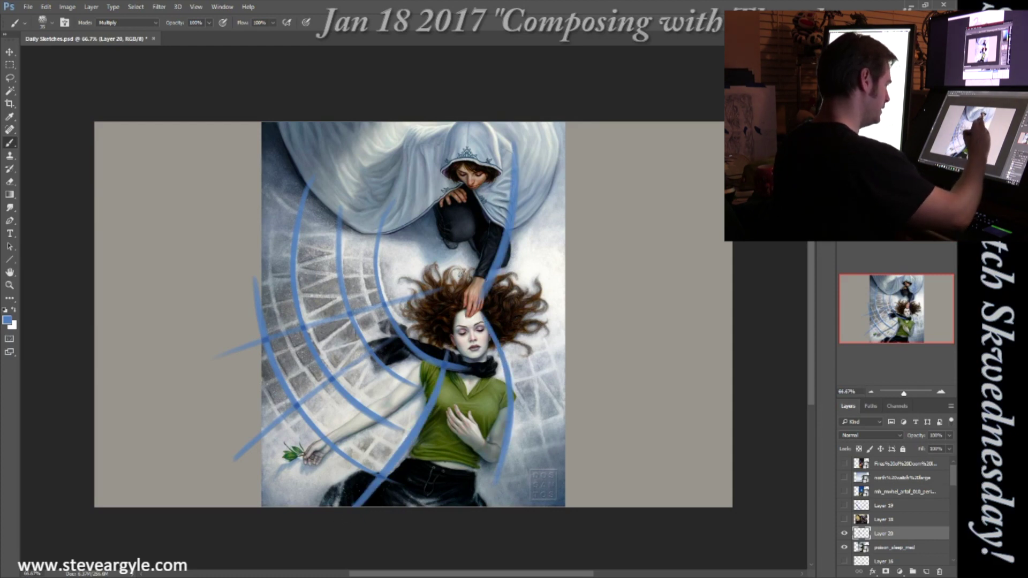
mouse_move(502, 279)
left_mouse_down()
mouse_move(550, 309)
mouse_move(453, 326)
mouse_move(479, 357)
mouse_move(474, 365)
mouse_move(497, 316)
mouse_move(493, 353)
mouse_move(533, 323)
mouse_move(474, 269)
mouse_move(417, 337)
mouse_move(500, 367)
mouse_move(550, 367)
mouse_move(577, 248)
mouse_move(372, 258)
mouse_move(426, 410)
mouse_move(530, 410)
left_mouse_up()
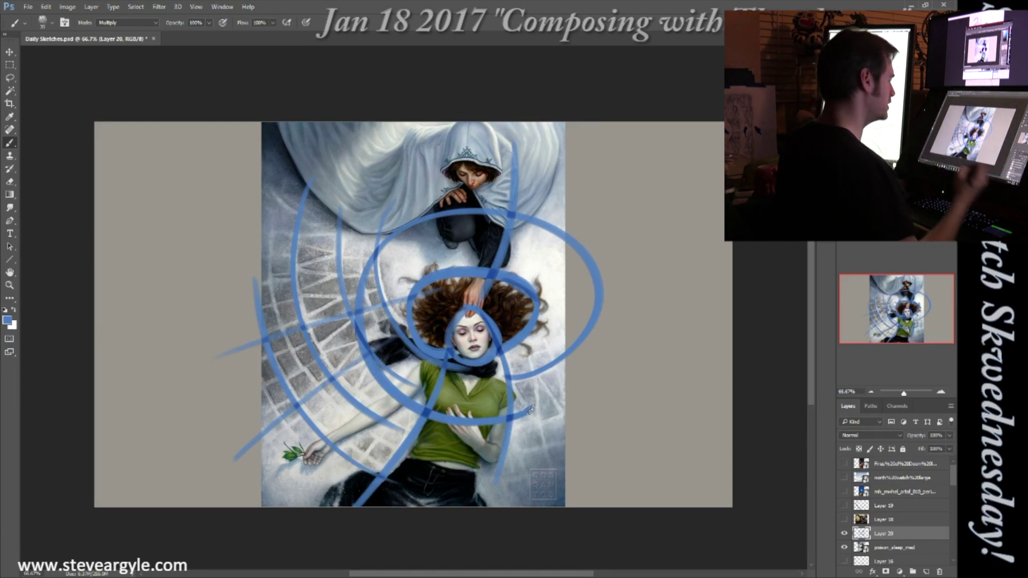
Hide Layer 20 and the poison_sleep_med painting, show the moonlit Periwinkle painting, and add a new layer above it.
left_click(845, 534)
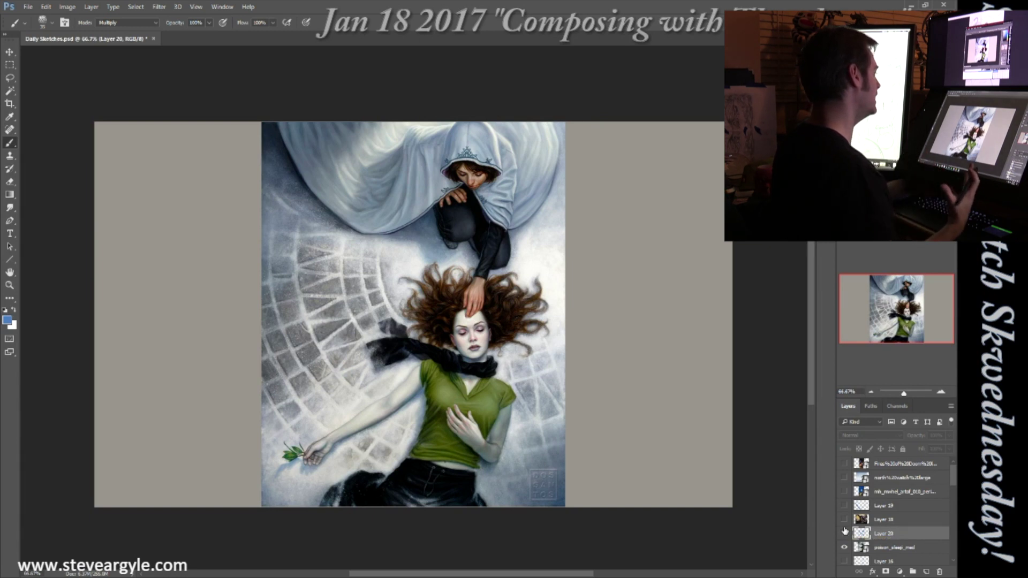
left_click(845, 547)
left_click(844, 492)
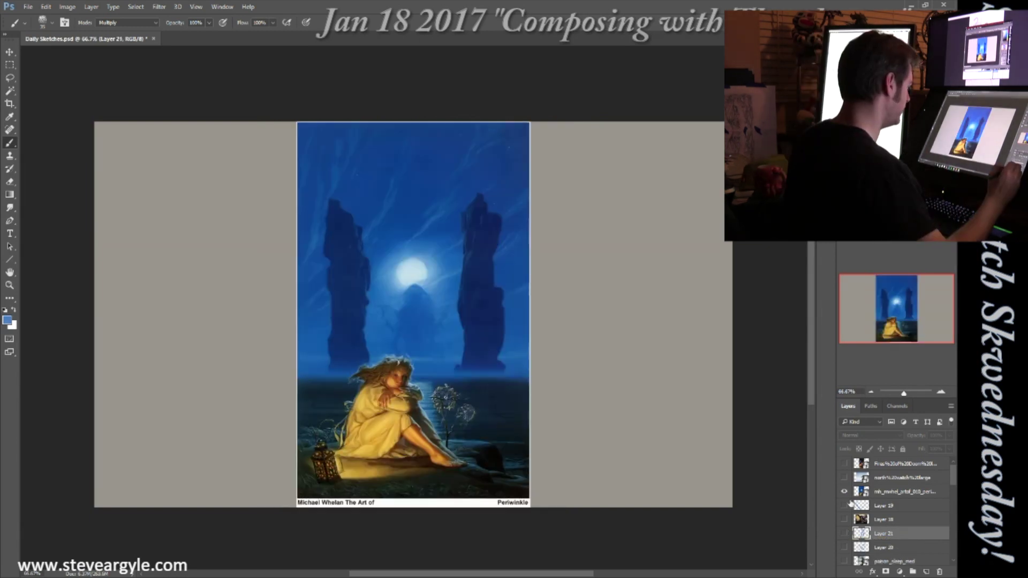
left_click(890, 492)
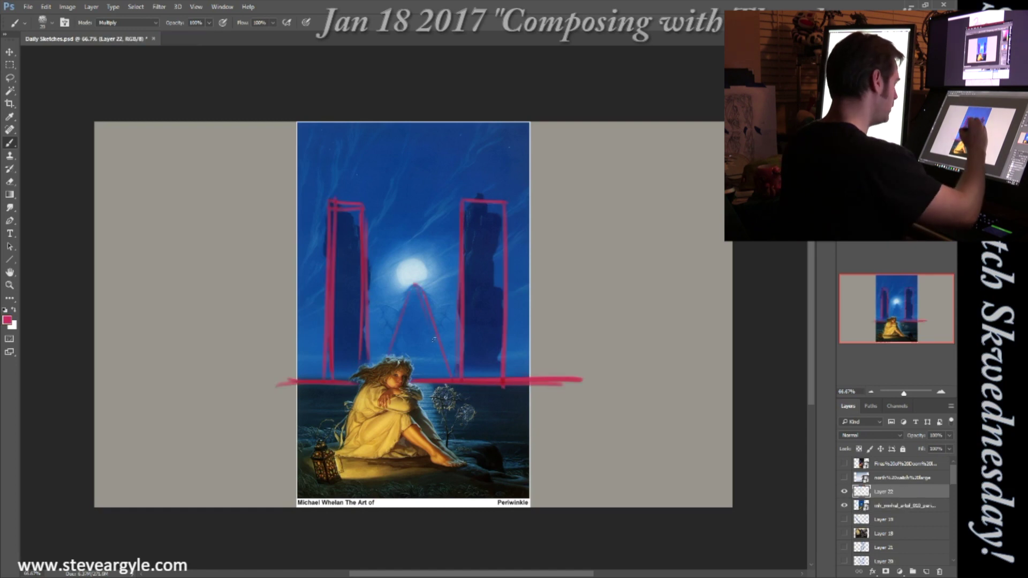
Outline the pillars, moon, distant figure, seated girl, horizon and ground line in crimson, and hide Layer 22.
mouse_move(407, 293)
left_mouse_down()
mouse_move(396, 276)
mouse_move(432, 292)
mouse_move(396, 284)
mouse_move(401, 292)
left_mouse_up()
left_click_drag(429, 257, 415, 289)
left_click_drag(393, 270, 401, 291)
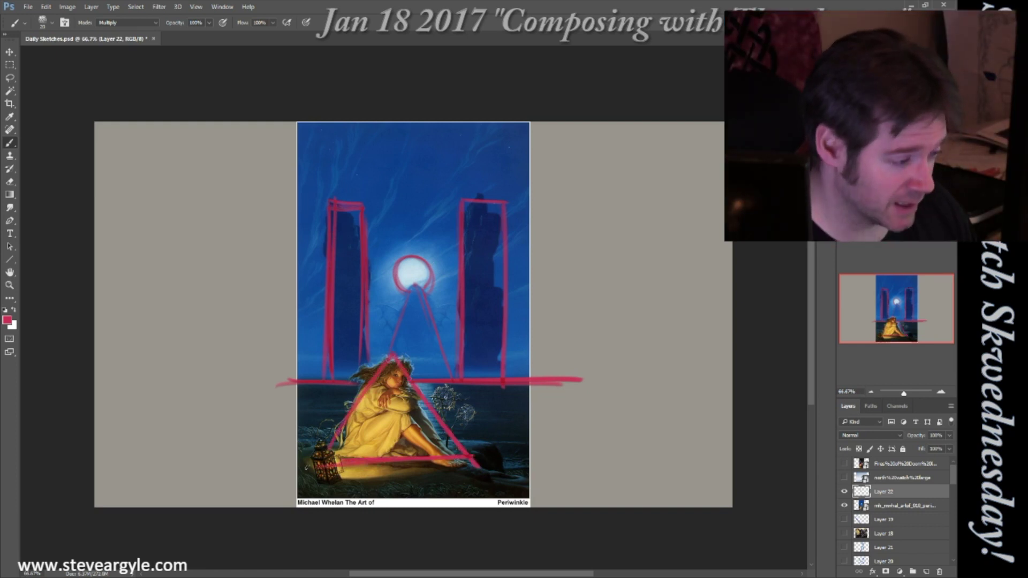
mouse_move(464, 201)
left_mouse_down()
mouse_move(505, 201)
mouse_move(499, 361)
left_mouse_up()
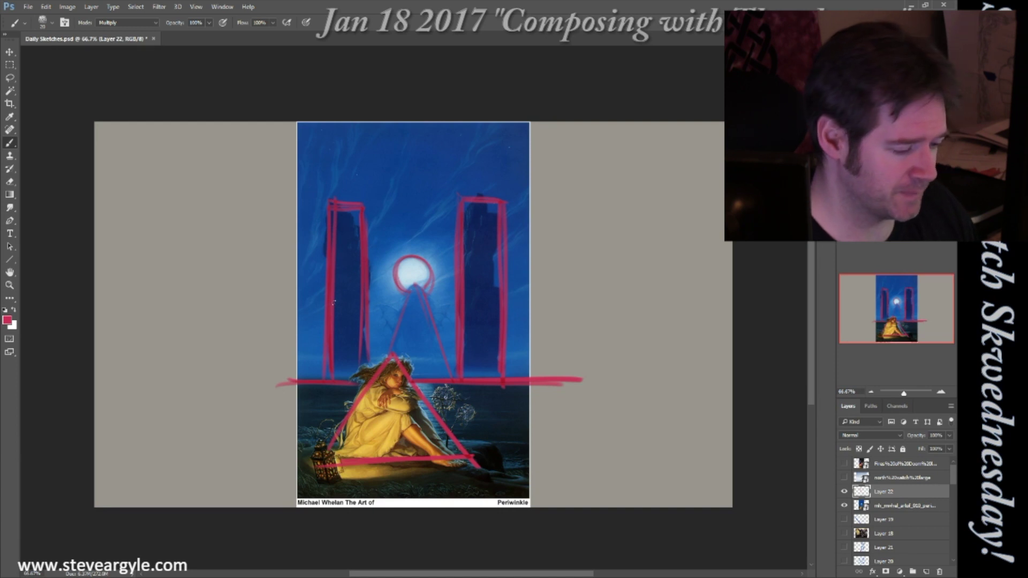
mouse_move(296, 438)
left_mouse_down()
mouse_move(502, 446)
mouse_move(485, 450)
mouse_move(561, 476)
left_mouse_up()
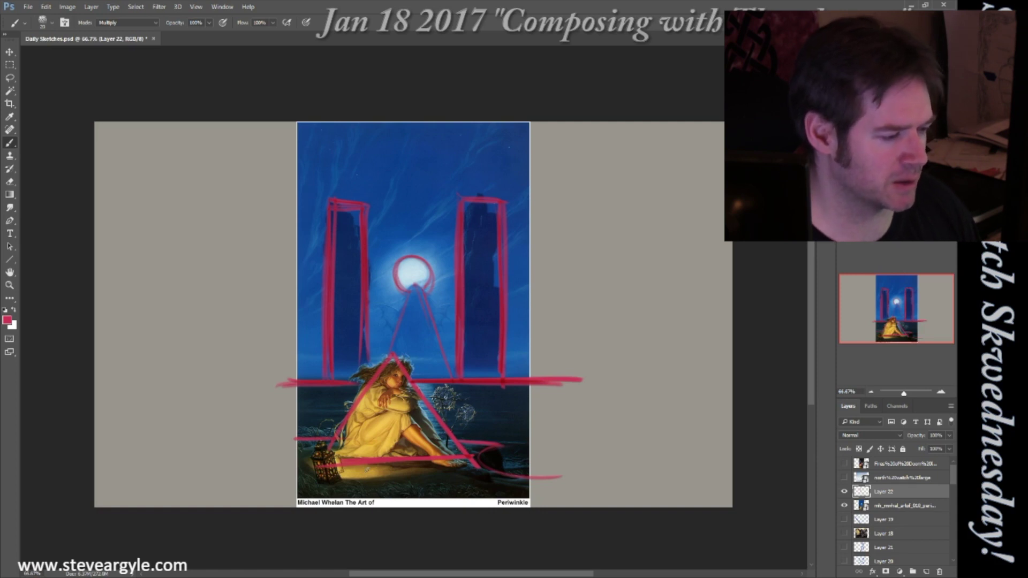
left_click(845, 492)
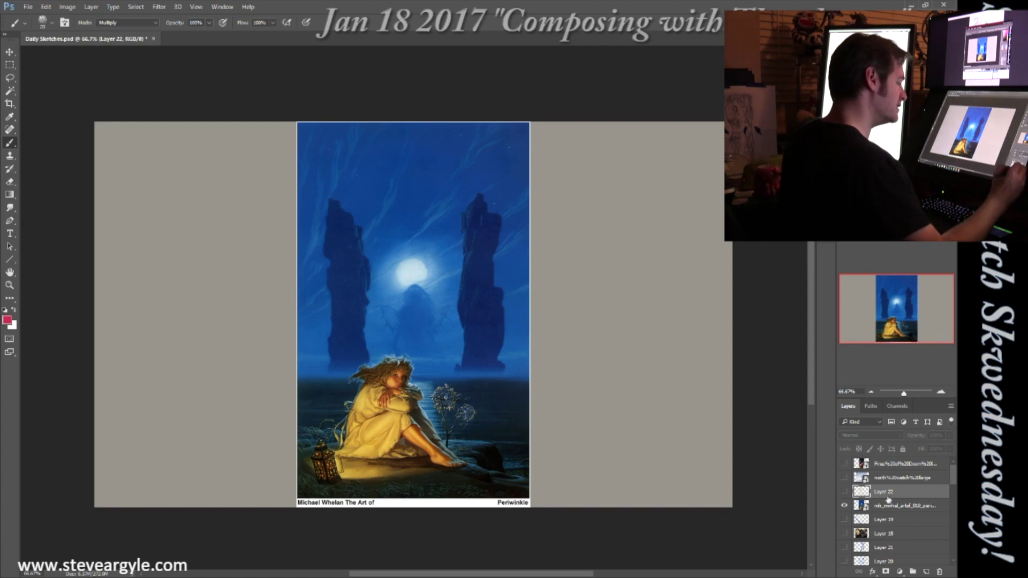
On another new layer, mark the dandelions, distant figure, moon, pillar and horizon in crimson, and hide that layer.
key("ctrl+shift+alt+n")
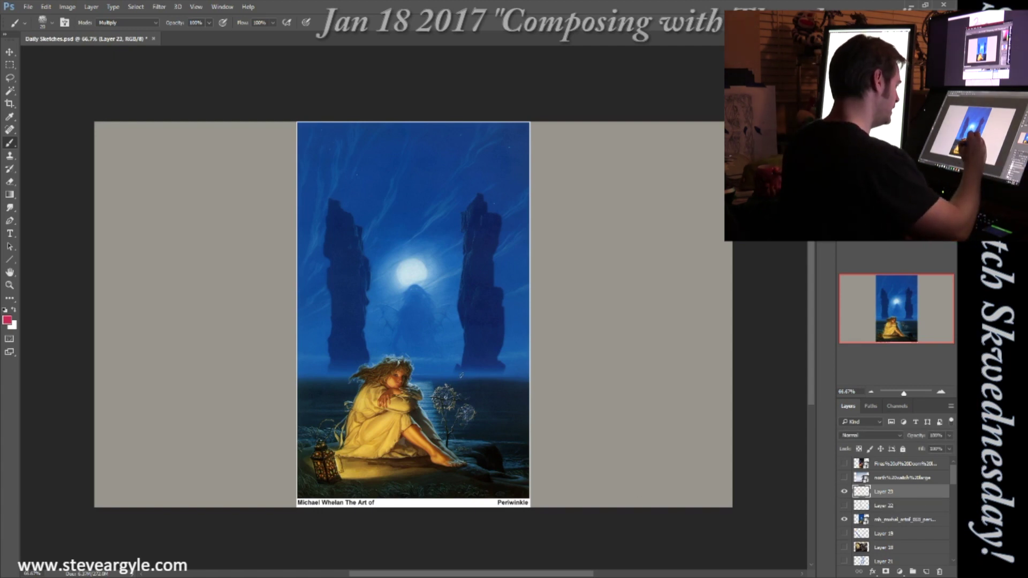
mouse_move(444, 390)
left_mouse_down()
mouse_move(455, 413)
mouse_move(480, 413)
mouse_move(472, 416)
left_mouse_up()
mouse_move(331, 369)
left_mouse_down()
mouse_move(327, 209)
mouse_move(367, 203)
mouse_move(366, 369)
mouse_move(445, 371)
left_mouse_up()
mouse_move(396, 286)
left_mouse_down()
mouse_move(423, 278)
mouse_move(426, 262)
mouse_move(435, 268)
left_mouse_up()
mouse_move(461, 211)
left_mouse_down()
mouse_move(462, 291)
mouse_move(487, 206)
mouse_move(496, 263)
mouse_move(502, 371)
left_mouse_up()
left_click_drag(286, 384, 541, 382)
left_click(844, 491)
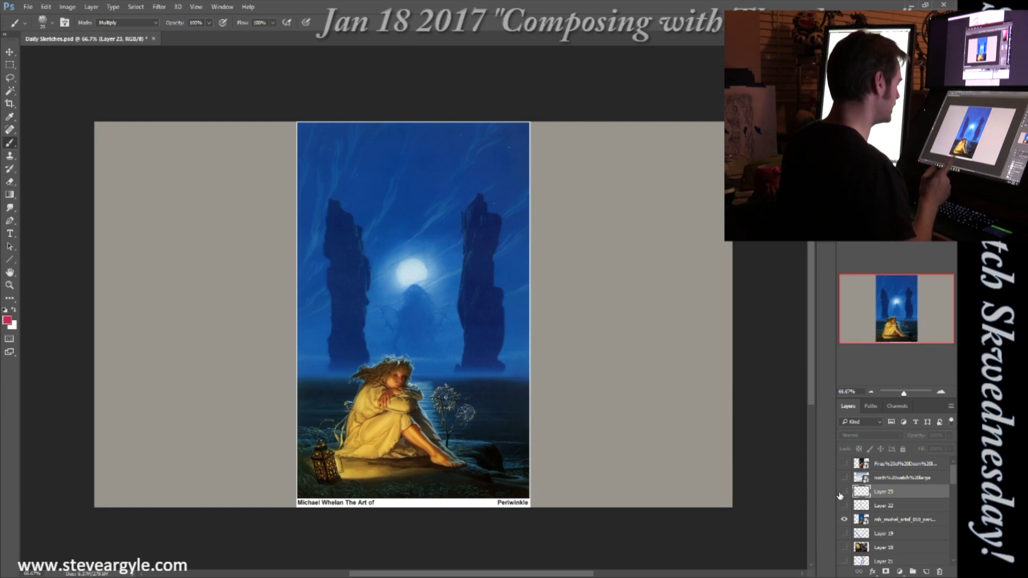
On a third annotation layer, draw a crimson triangle around the girl and lantern, loop the distant figure, and hide the layer.
key("ctrl+shift+alt+n")
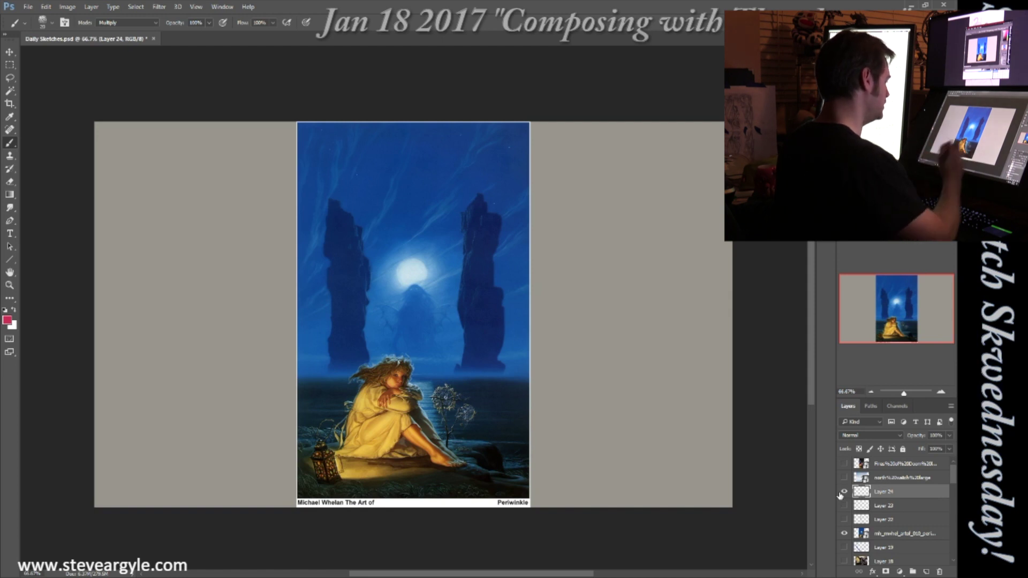
mouse_move(392, 358)
left_mouse_down()
mouse_move(343, 419)
mouse_move(432, 461)
mouse_move(495, 465)
left_mouse_up()
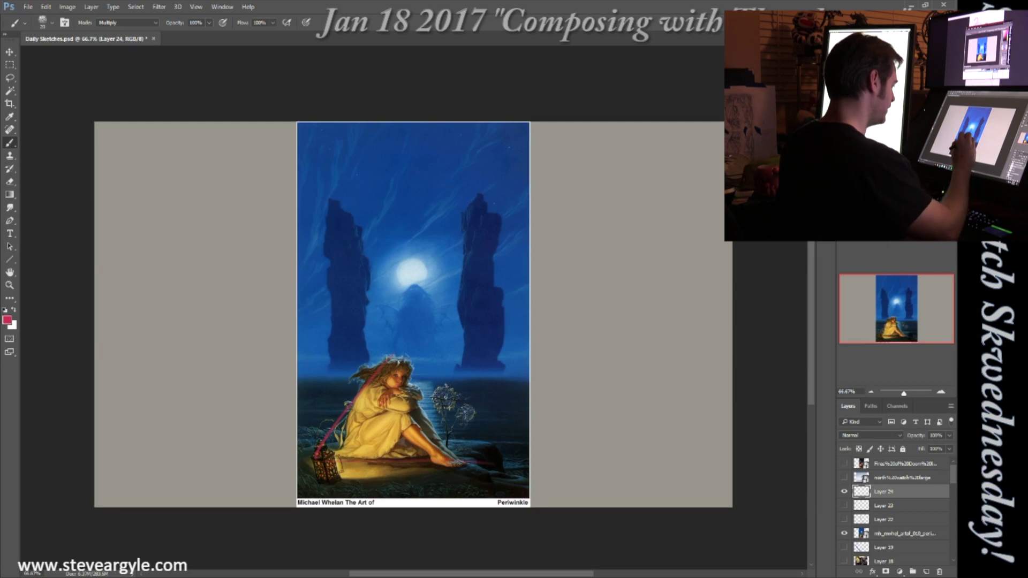
left_click_drag(448, 431, 391, 469)
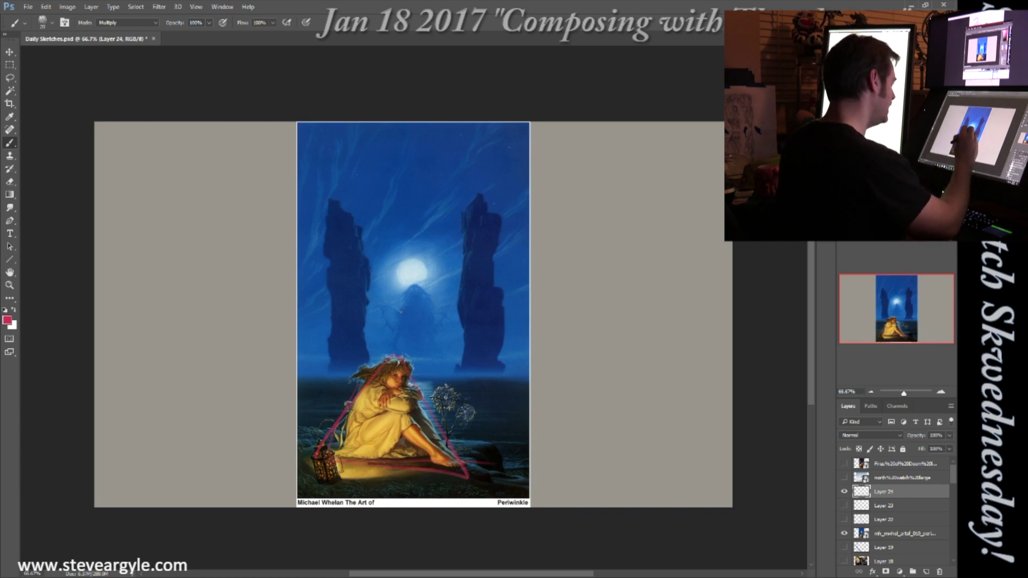
mouse_move(445, 328)
left_mouse_down()
mouse_move(412, 281)
mouse_move(412, 343)
left_mouse_up()
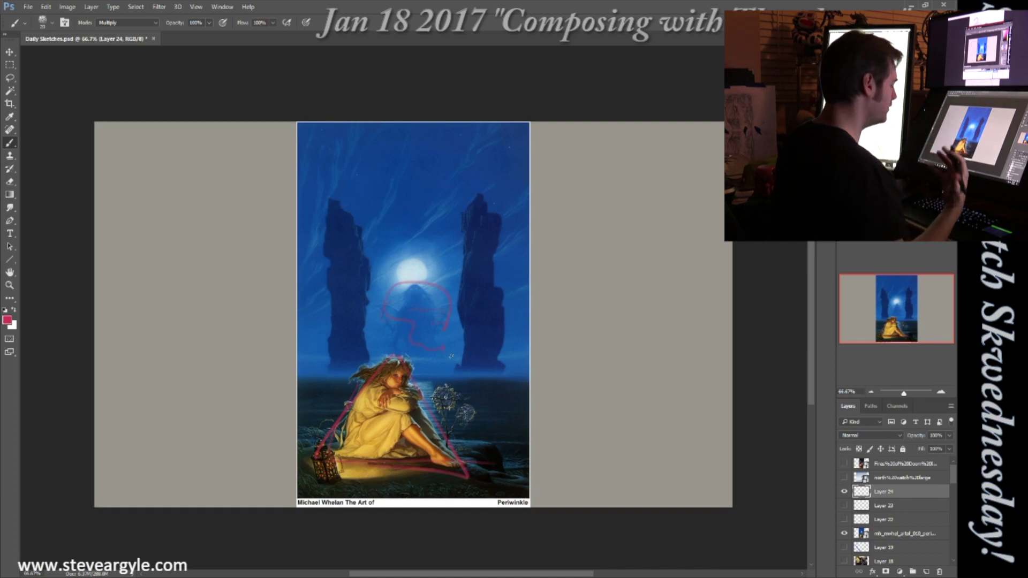
left_click(844, 492)
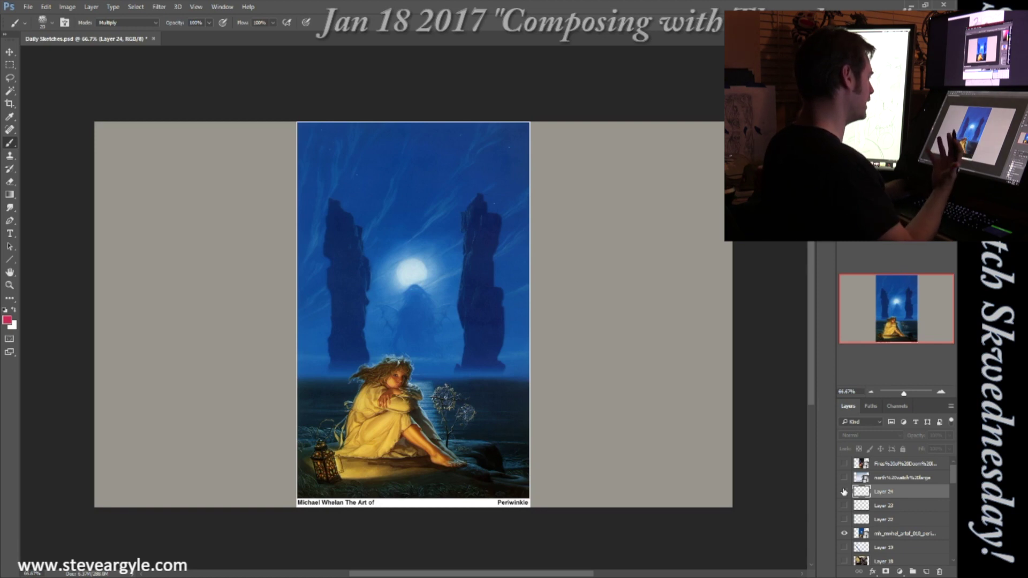
Show only the dragon-rider painting north%20watch%20large and add a new layer above it.
left_click(845, 478, "alt")
left_click(879, 479)
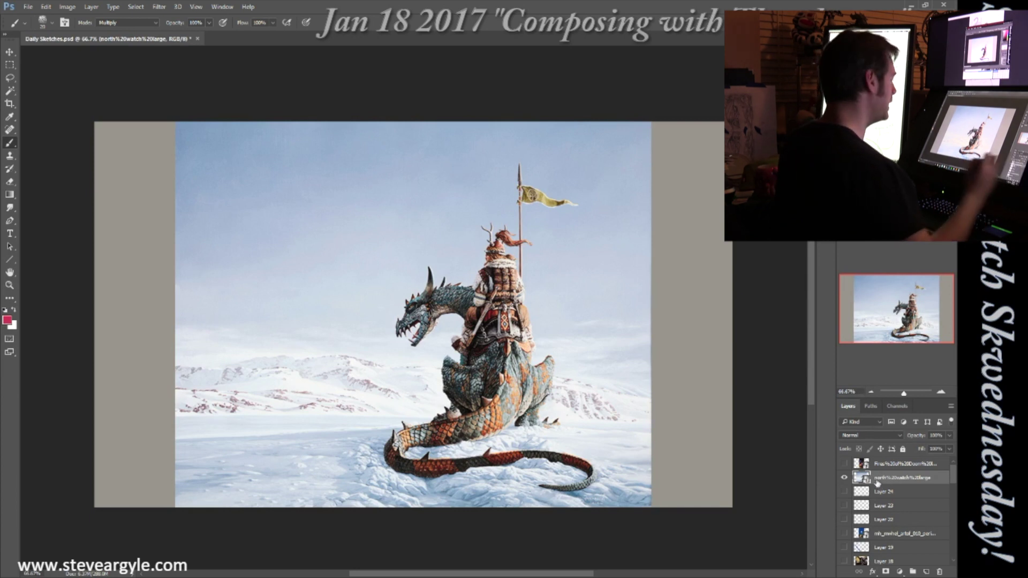
key("ctrl+shift+alt+n")
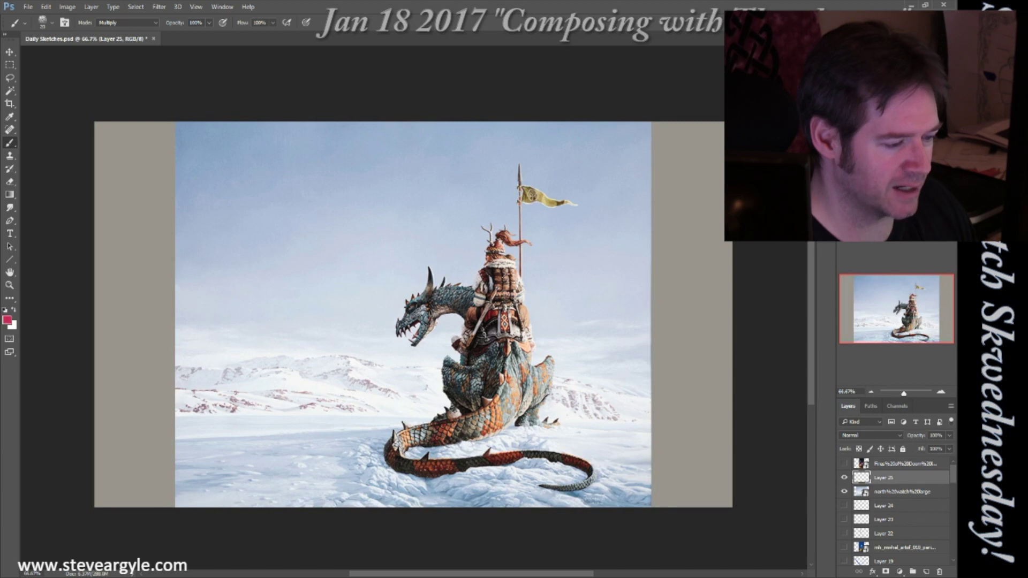
Try crimson loops around the snowy mountains and the empty sky, and undo the marks.
mouse_move(348, 363)
left_mouse_down()
mouse_move(414, 376)
mouse_move(426, 419)
mouse_move(139, 343)
mouse_move(252, 244)
mouse_move(589, 283)
left_mouse_up()
key("ctrl+z")
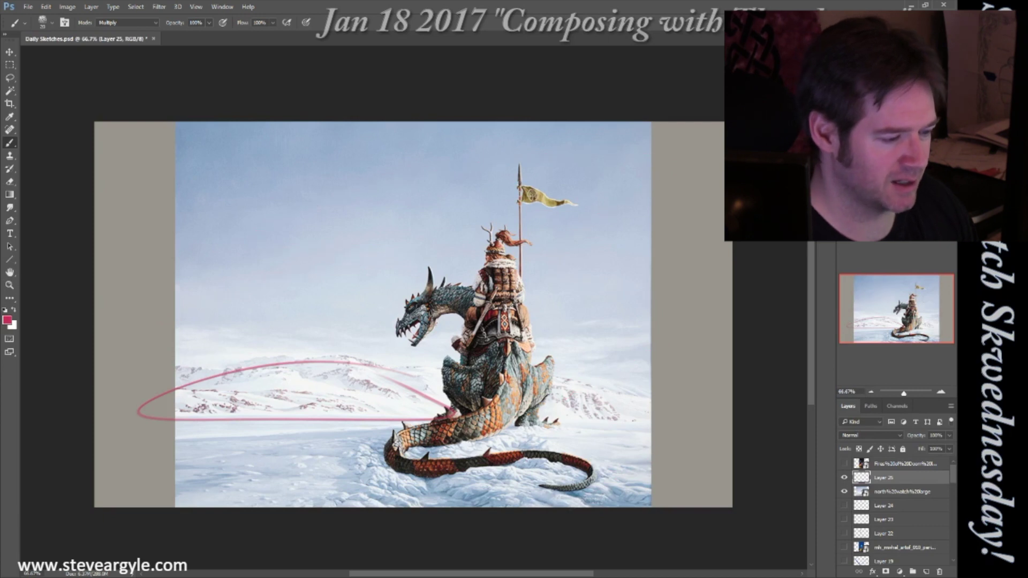
key("ctrl+z")
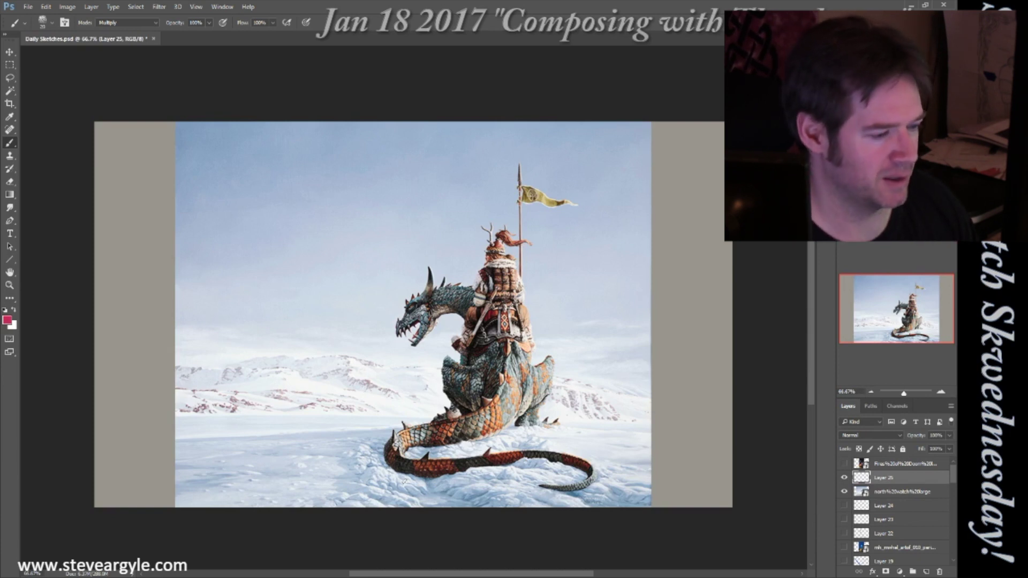
mouse_move(236, 161)
left_mouse_down()
mouse_move(291, 193)
mouse_move(287, 179)
mouse_move(206, 246)
left_mouse_up()
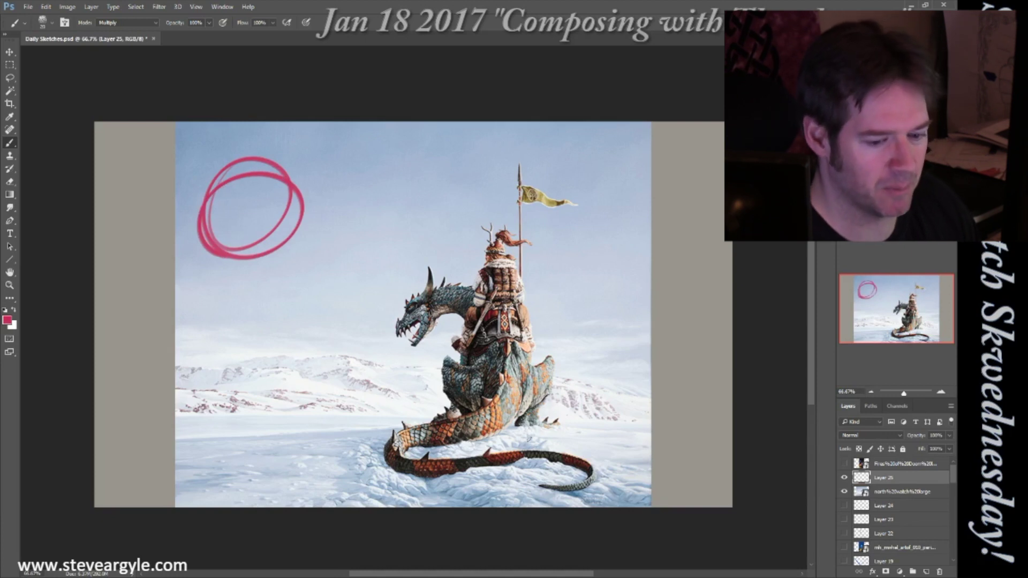
key("ctrl+z")
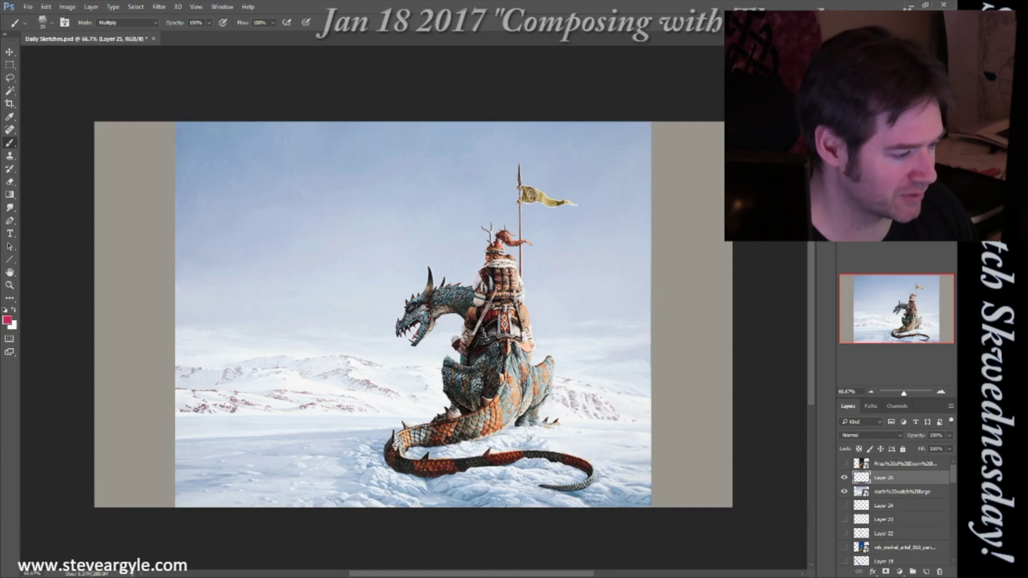
Shrink the dragon-rider painting to about half size and place it in the lower-right part of the canvas.
left_click(885, 493)
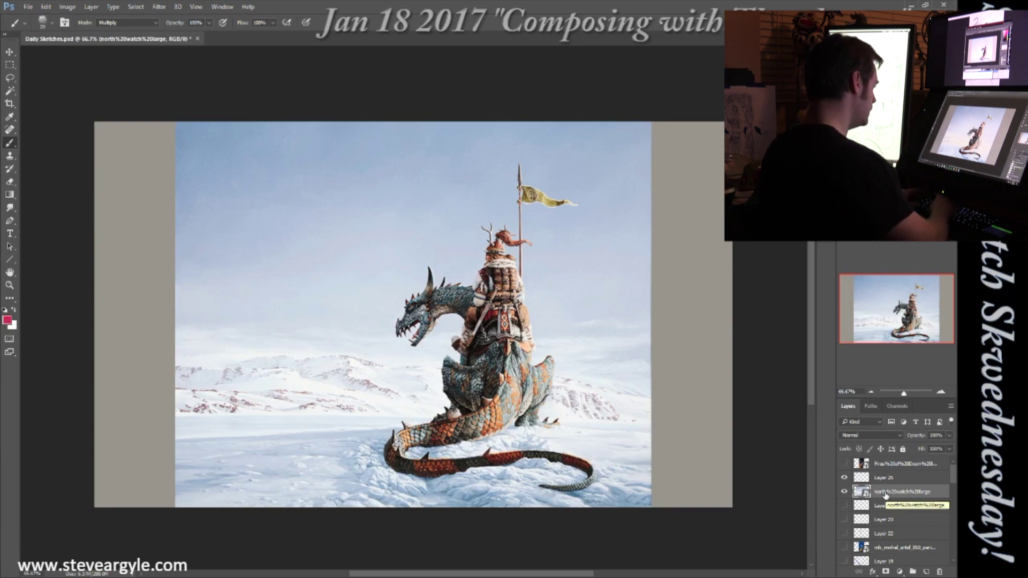
key("ctrl+t")
left_click_drag(651, 122, 548, 237)
left_click_drag(503, 340, 637, 403)
key("Return")
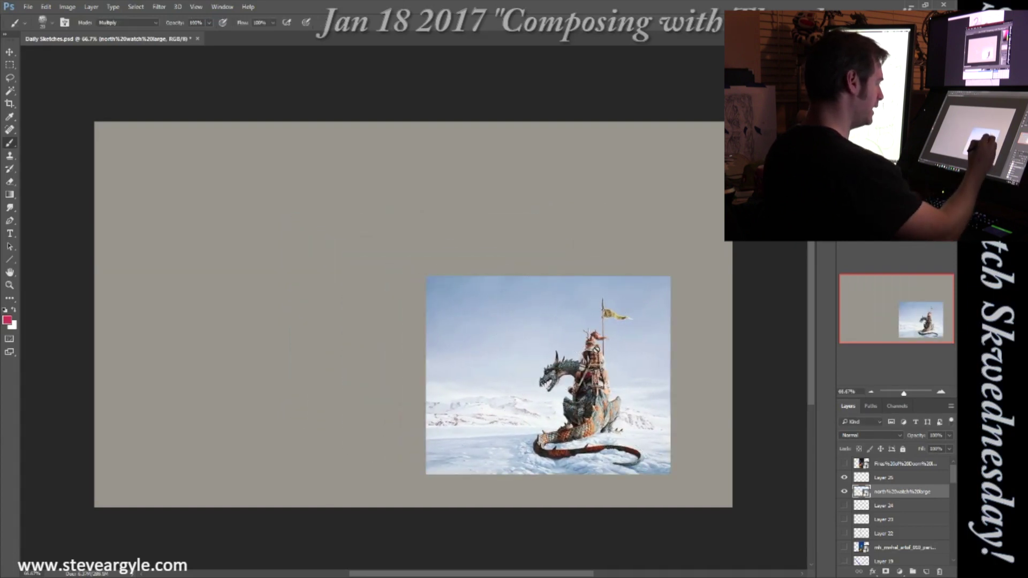
On a new layer, paint sampled sky and snow colours across the surrounding canvas with a much larger brush, switching its mode to Normal.
left_click(493, 338, "alt")
key("ctrl+shift+alt+n")
key("bracketright")
key("bracketright")
key("bracketright")
key("bracketright")
key("bracketright")
key("bracketright")
key("bracketright")
key("bracketright")
key("bracketright")
left_click_drag(573, 257, 321, 353)
mouse_move(438, 286)
left_mouse_down()
mouse_move(301, 319)
mouse_move(547, 187)
mouse_move(264, 240)
mouse_move(135, 223)
mouse_move(430, 286)
mouse_move(449, 382)
mouse_move(404, 473)
mouse_move(471, 522)
left_mouse_up()
mouse_move(460, 411)
left_mouse_down()
mouse_move(373, 432)
mouse_move(382, 466)
left_mouse_up()
mouse_move(436, 355)
left_mouse_down()
mouse_move(265, 400)
mouse_move(387, 260)
mouse_move(199, 261)
mouse_move(168, 343)
left_mouse_up()
left_click(154, 23)
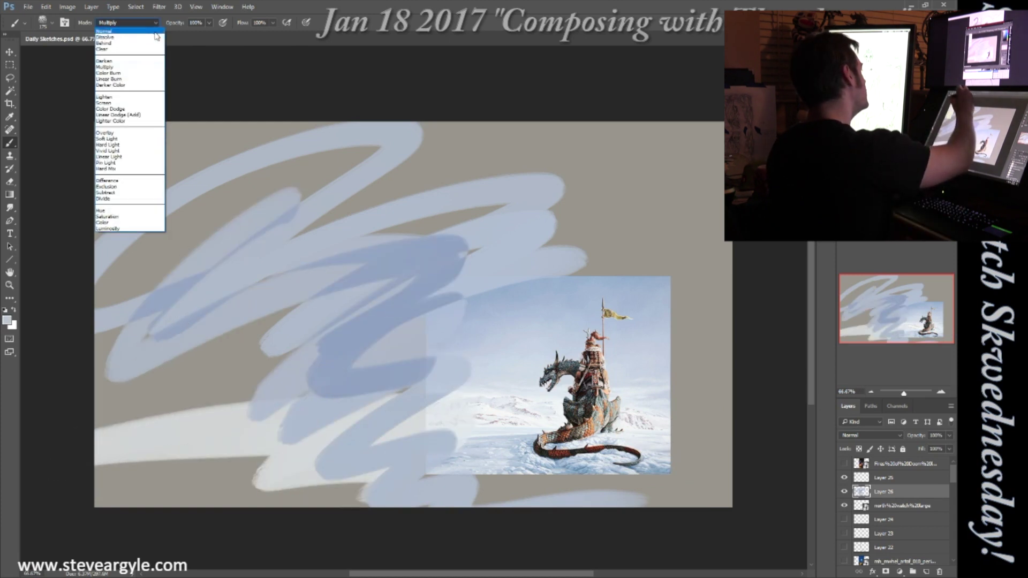
left_click(152, 31)
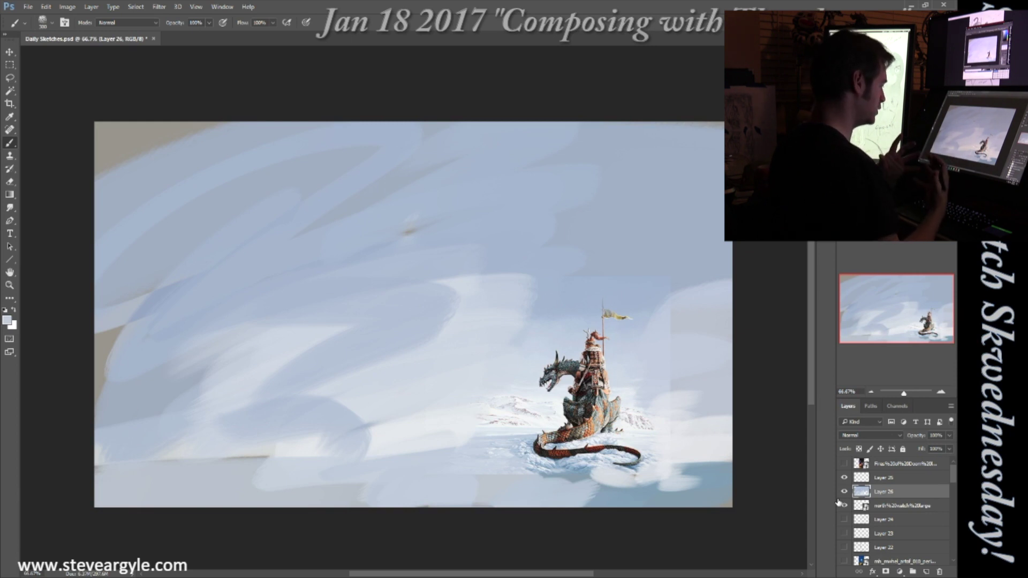
Move the dragon-rider painting above Layer 26 and enlarge it beyond the canvas edges so the rider and dragon's head fill the frame.
left_click(881, 508)
left_click_drag(881, 509, 888, 487)
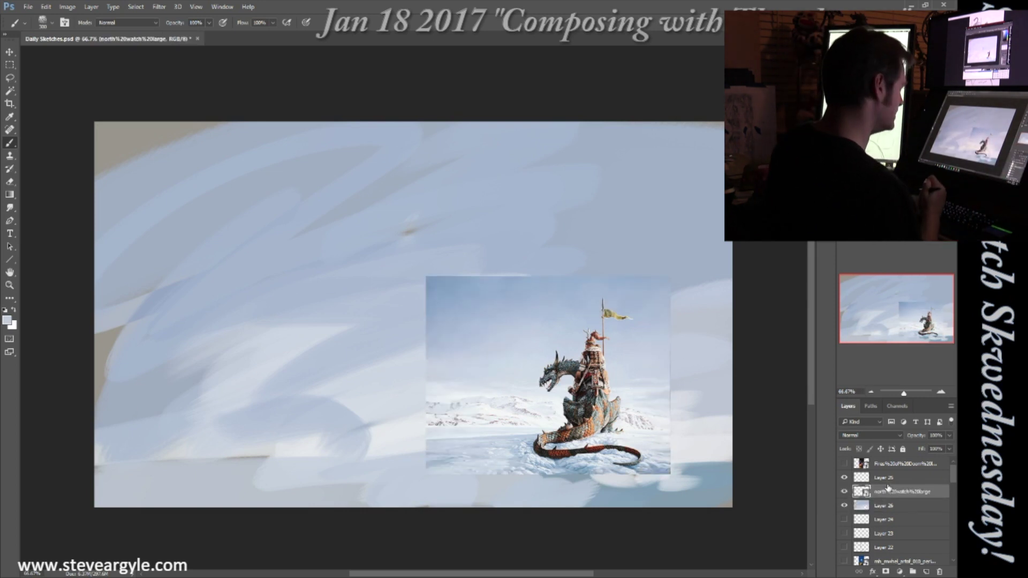
key("ctrl+t")
left_click_drag(671, 474, 644, 463)
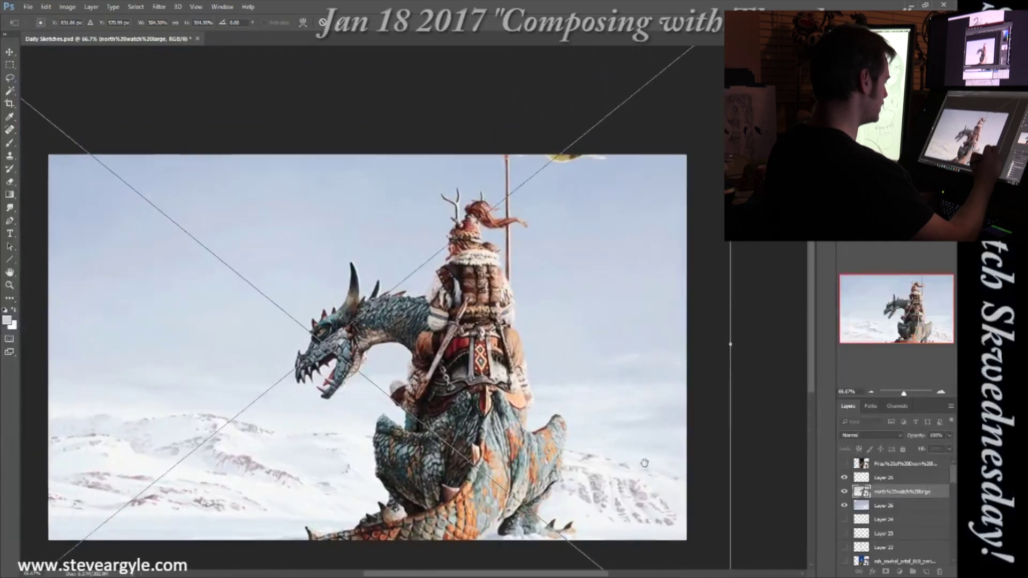
key("ctrl+minus")
key("ctrl+minus")
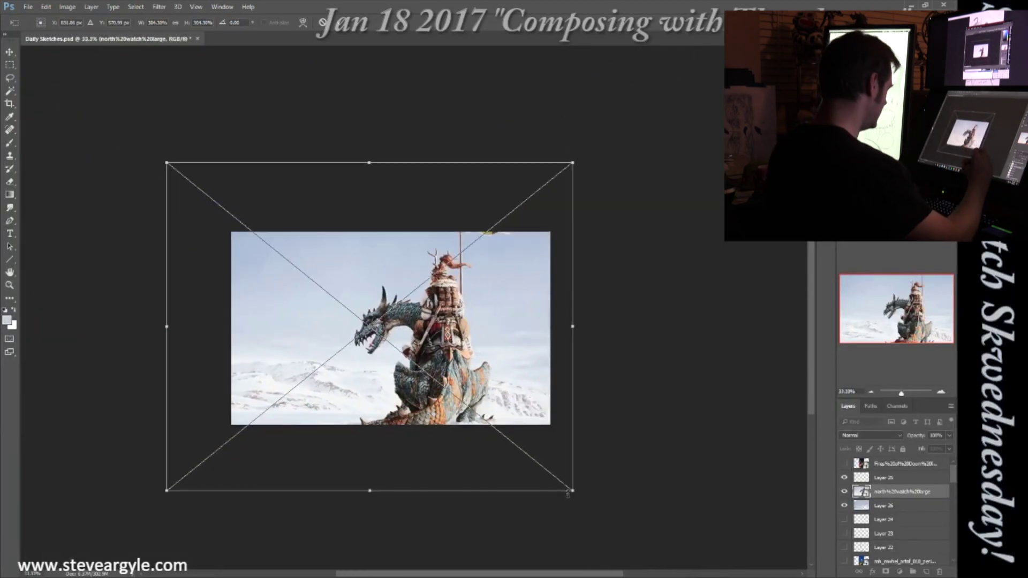
left_click_drag(570, 492, 566, 444)
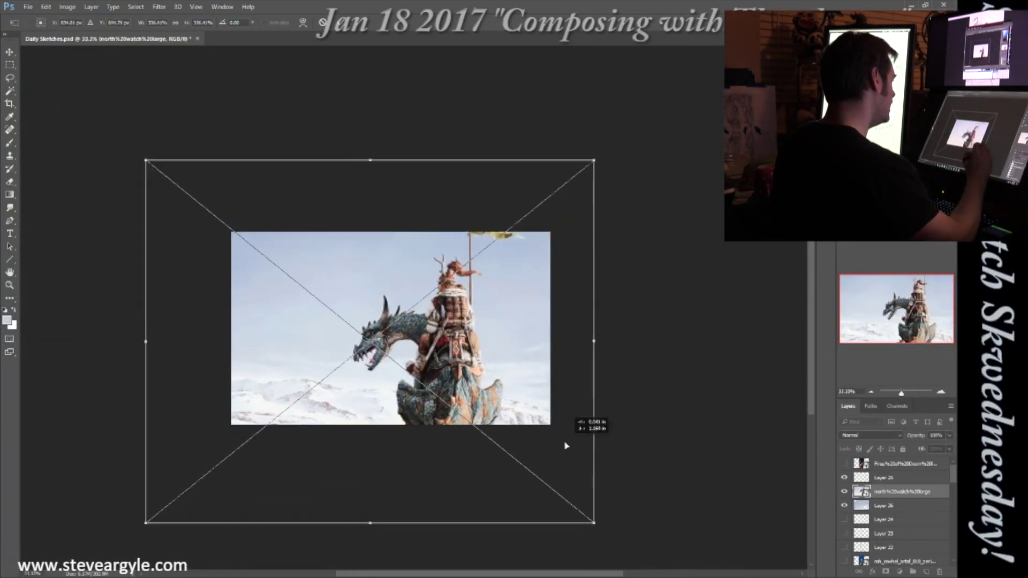
left_click_drag(593, 159, 631, 130)
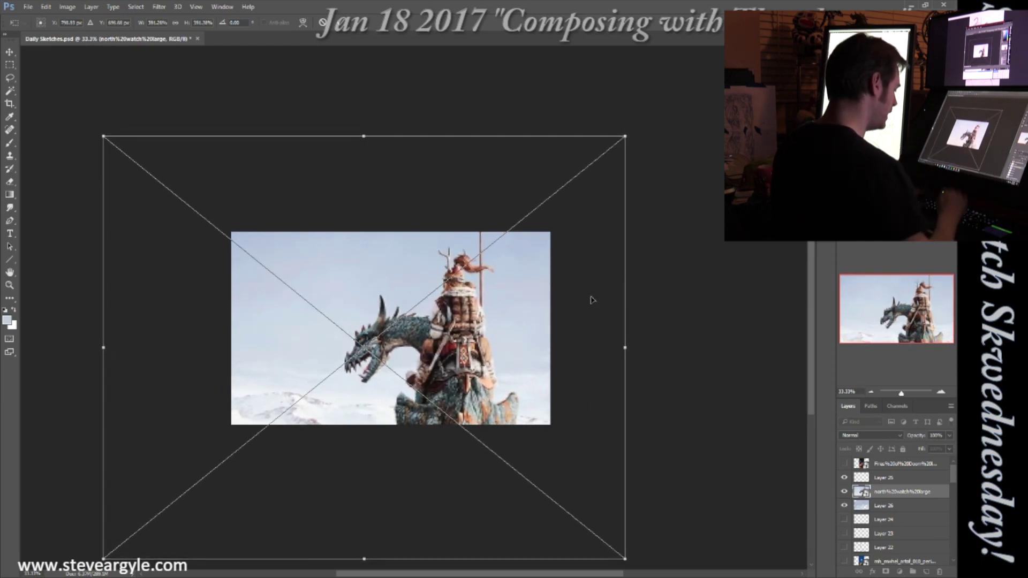
key("Return")
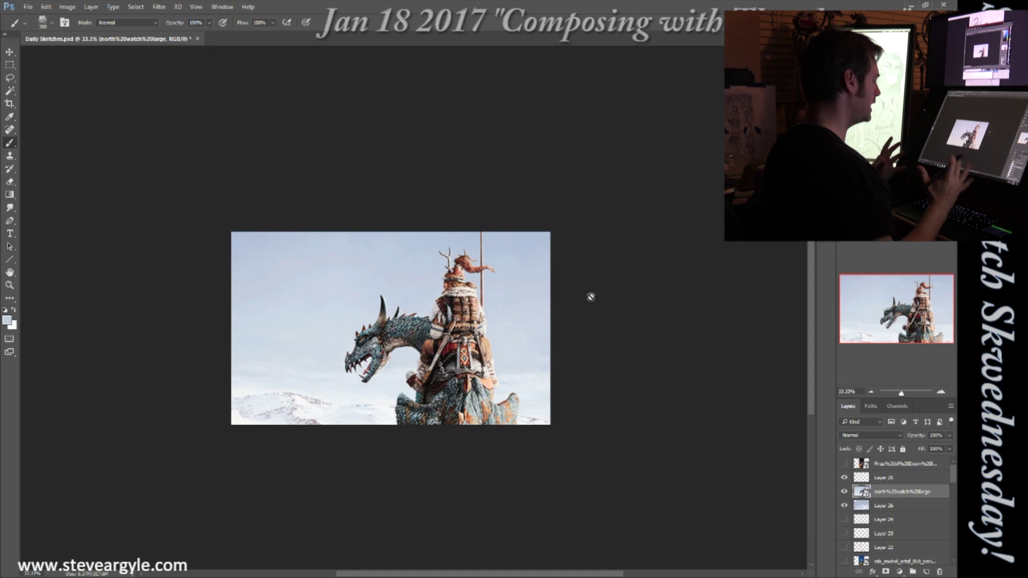
Hide the dragon-rider painting with its overlay and backdrop layers, and add an empty layer above the hidden Fires of Doom painting.
left_click_drag(845, 484, 844, 506)
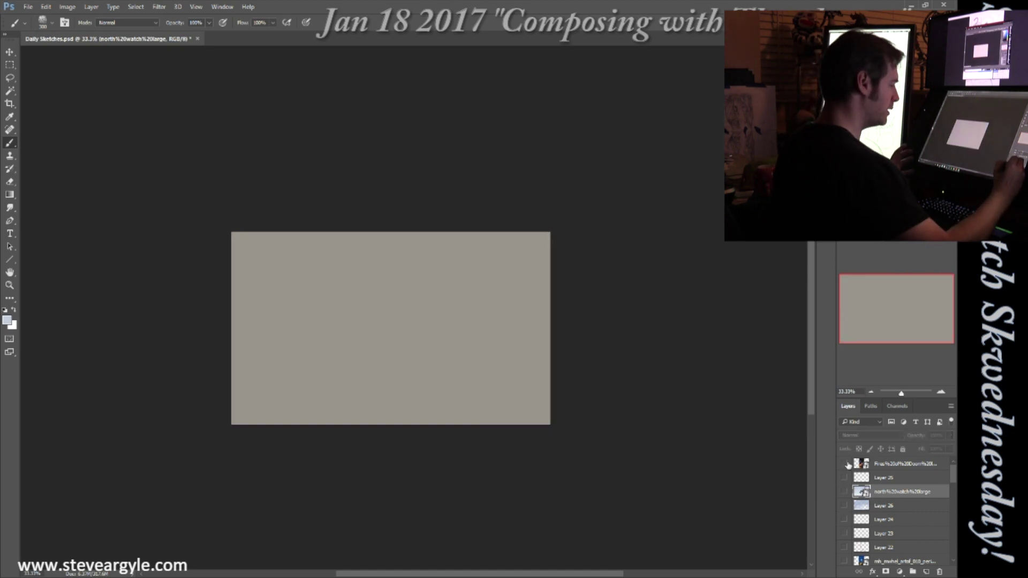
left_click(845, 464)
key("ctrl+plus")
key("ctrl+plus")
left_click(905, 463)
left_click(844, 463)
key("ctrl+shift+alt+n")
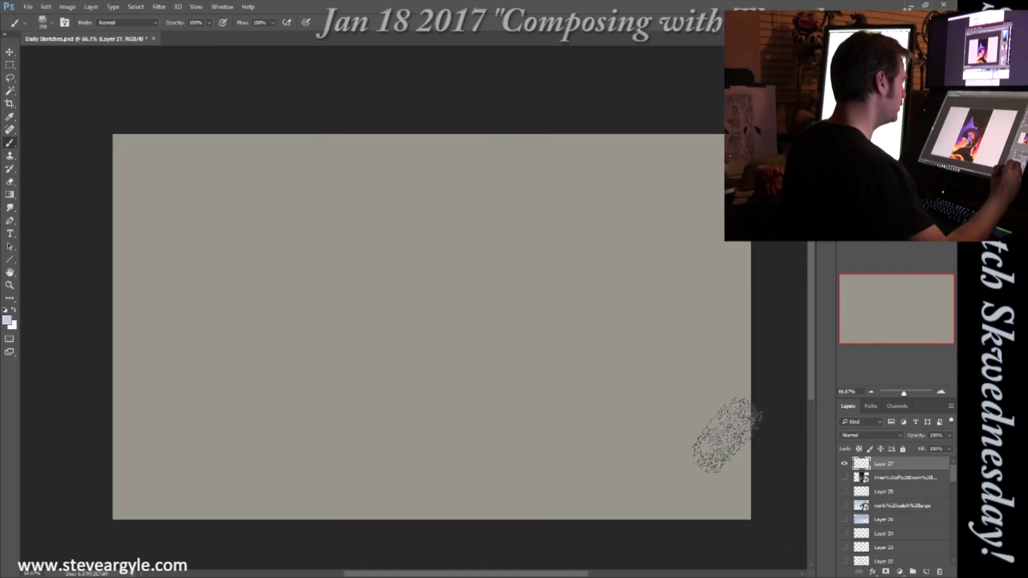
Draw a rule-of-thirds grid across the canvas in pale blue, with two horizontal lines and two loosely repeated vertical lines.
left_click_drag(747, 379, 113, 379)
left_click_drag(112, 233, 750, 233)
left_click_drag(585, 134, 584, 518)
scroll(445, 368, "down", 3)
left_click_drag(442, 314, 448, 445)
key("ctrl+z")
scroll(436, 413, "up", 3)
left_click_drag(304, 142, 303, 526)
left_click_drag(563, 254, 552, 525)
mouse_move(573, 522)
left_mouse_down()
mouse_move(565, 148)
mouse_move(538, 525)
left_mouse_up()
left_click_drag(319, 142, 318, 517)
left_click_drag(115, 400, 744, 396)
left_click_drag(753, 405, 231, 402)
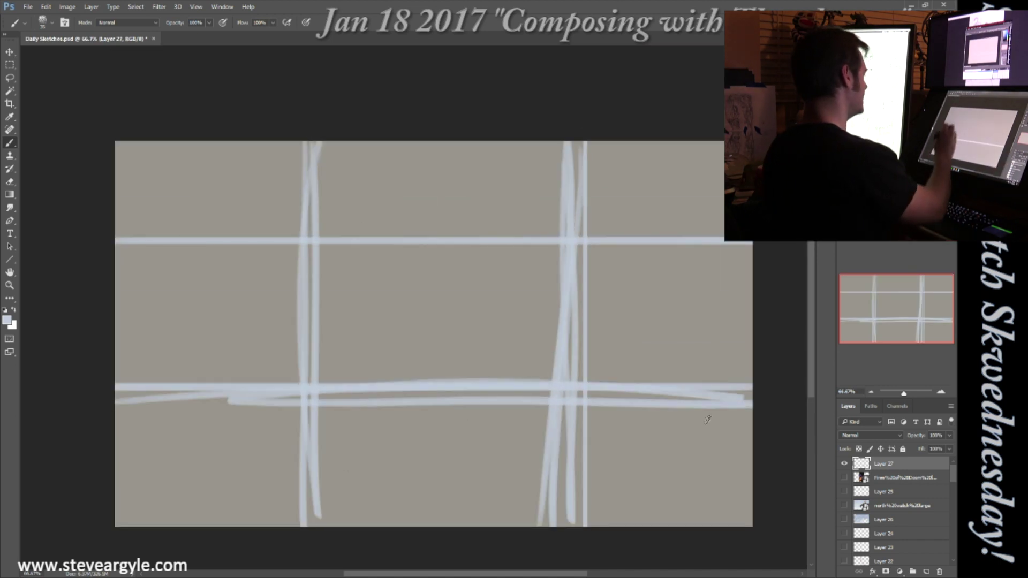
On another new layer, sketch a standing figure in black along the right-hand thirds line, one hand raised and one on the hip.
key("ctrl+shift+alt+n")
key("d")
left_click_drag(565, 248, 563, 223)
mouse_move(536, 291)
left_mouse_down()
mouse_move(608, 279)
mouse_move(579, 385)
left_mouse_up()
left_click_drag(557, 346, 541, 485)
mouse_move(552, 283)
left_mouse_down()
mouse_move(490, 262)
mouse_move(519, 272)
left_mouse_up()
mouse_move(605, 276)
left_mouse_down()
mouse_move(624, 314)
mouse_move(597, 343)
left_mouse_up()
left_click_drag(568, 219, 540, 244)
left_click(555, 199)
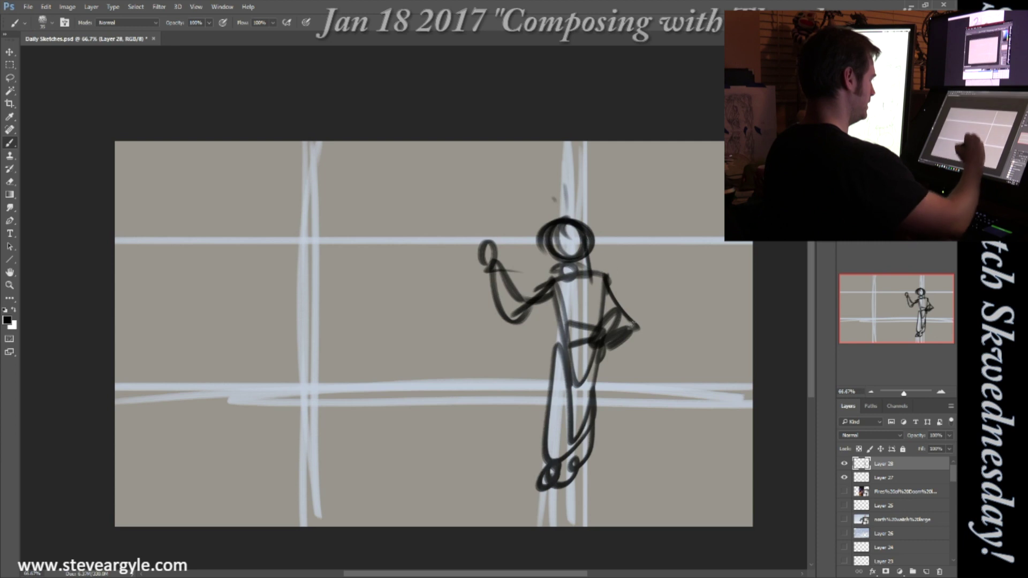
Sketch a black horizon along the lower thirds line, a round sun on the upper-left intersection, and a mountain outline behind the figure.
left_click_drag(752, 377, 597, 383)
left_click_drag(552, 386, 164, 400)
left_click_drag(455, 376, 133, 396)
mouse_move(316, 199)
left_mouse_down()
mouse_move(294, 202)
mouse_move(321, 217)
left_mouse_up()
left_click_drag(115, 393, 547, 394)
left_click_drag(297, 335, 549, 329)
mouse_move(620, 280)
left_mouse_down()
mouse_move(696, 241)
mouse_move(752, 321)
left_mouse_up()
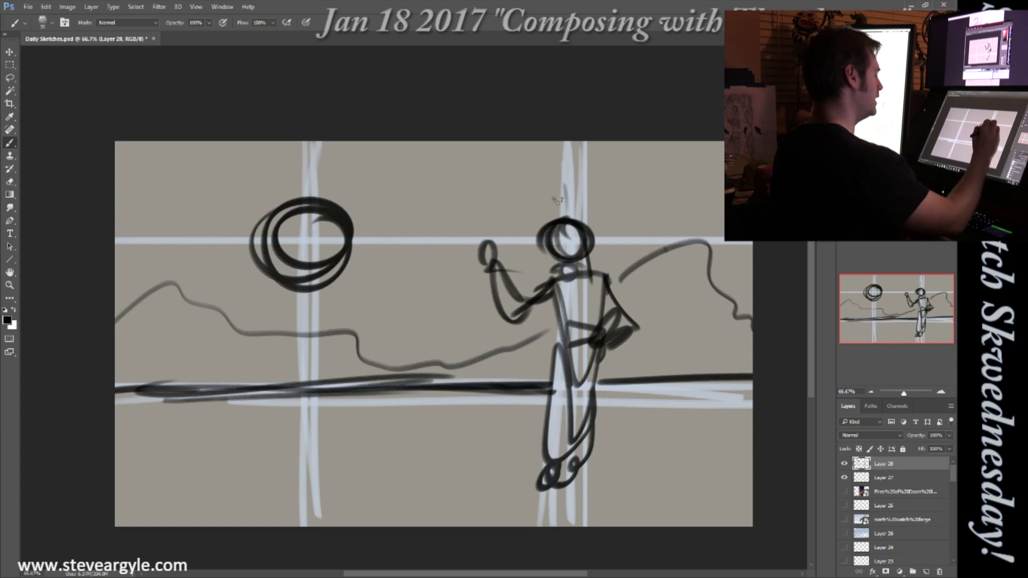
Give the figure two antennae and a handheld device with a coiled aerial, and sketch a rocket with a billowing smoke trail.
left_click_drag(549, 230, 507, 225)
left_click_drag(581, 221, 616, 202)
mouse_move(472, 224)
left_mouse_down()
mouse_move(465, 242)
mouse_move(429, 215)
left_mouse_up()
left_click_drag(488, 233, 484, 242)
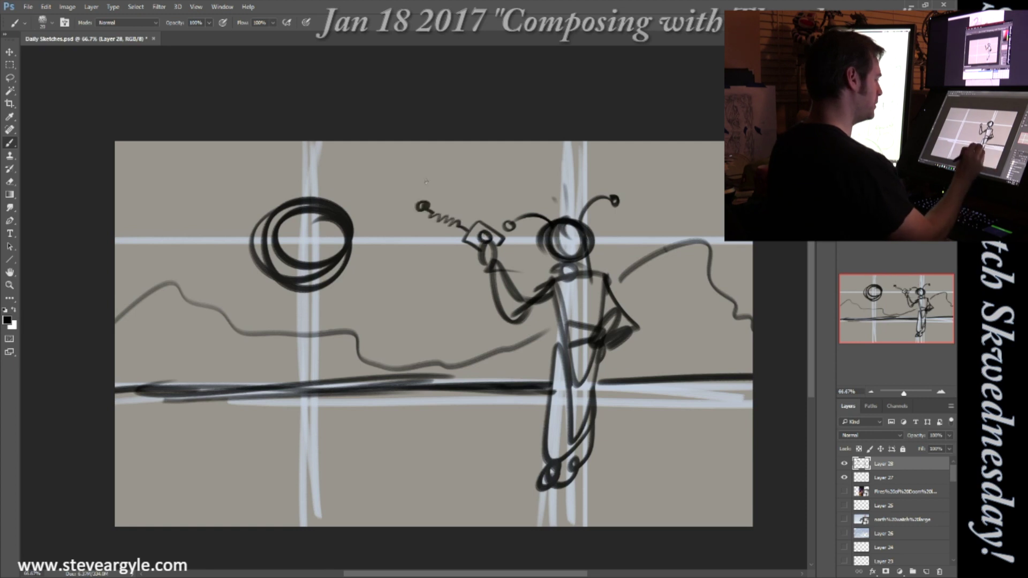
mouse_move(378, 268)
left_mouse_down()
mouse_move(401, 292)
mouse_move(471, 320)
left_mouse_up()
mouse_move(429, 277)
left_mouse_down()
mouse_move(495, 325)
mouse_move(493, 354)
left_mouse_up()
Sketch a round-eared creature with large eyes peeking up from the canvas's lower edge near the left-hand thirds line.
left_click_drag(188, 498, 234, 493)
mouse_move(278, 458)
left_mouse_down()
mouse_move(252, 485)
mouse_move(302, 499)
left_mouse_up()
left_click(282, 481)
left_click(215, 487)
mouse_move(170, 520)
left_mouse_down()
mouse_move(271, 454)
mouse_move(325, 484)
left_mouse_up()
left_click_drag(170, 475, 194, 465)
left_click_drag(253, 451, 276, 448)
left_click_drag(321, 474, 314, 504)
left_click_drag(182, 506, 211, 520)
left_click_drag(229, 495, 238, 514)
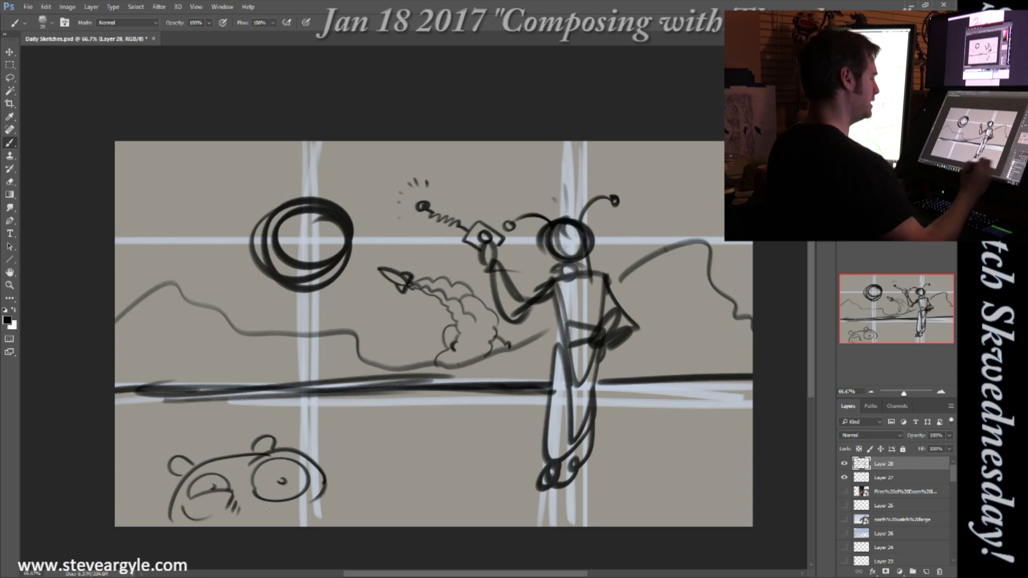
mouse_move(328, 480)
left_mouse_down()
mouse_move(364, 525)
mouse_move(339, 527)
left_mouse_up()
left_click_drag(172, 498, 152, 522)
Hide the figure sketch and thirds grid layers, and show the Fires of Doom dragon painting.
left_click(844, 464)
left_click(845, 478)
left_click(845, 491)
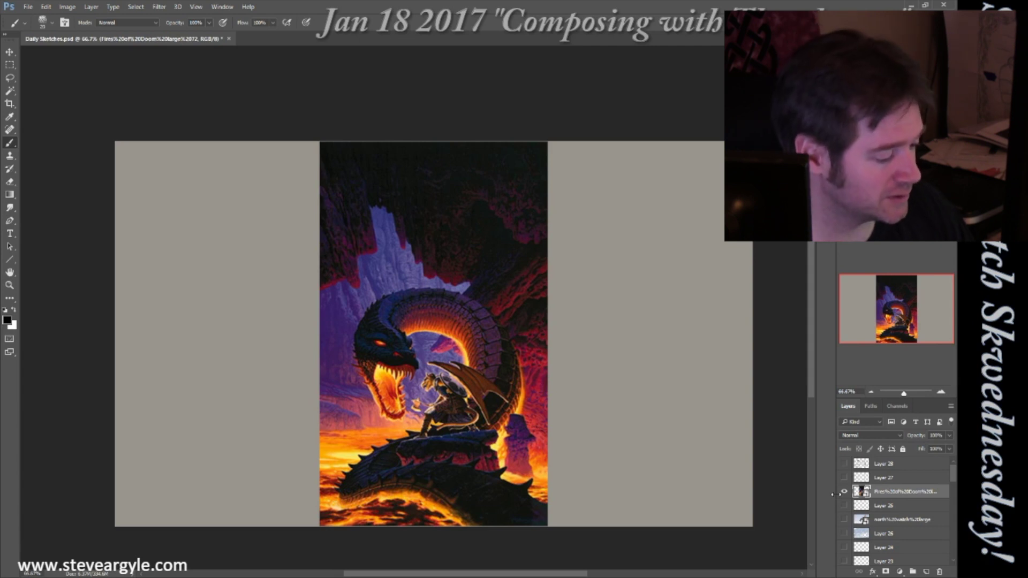
On a new layer above the painting, trace the dragon's winding S-curve from its jaw to its tail in red.
key("ctrl+shift+alt+n")
mouse_move(509, 428)
left_mouse_down()
mouse_move(498, 375)
mouse_move(359, 327)
mouse_move(418, 418)
mouse_move(538, 519)
left_mouse_up()
key("bracketright")
key("bracketright")
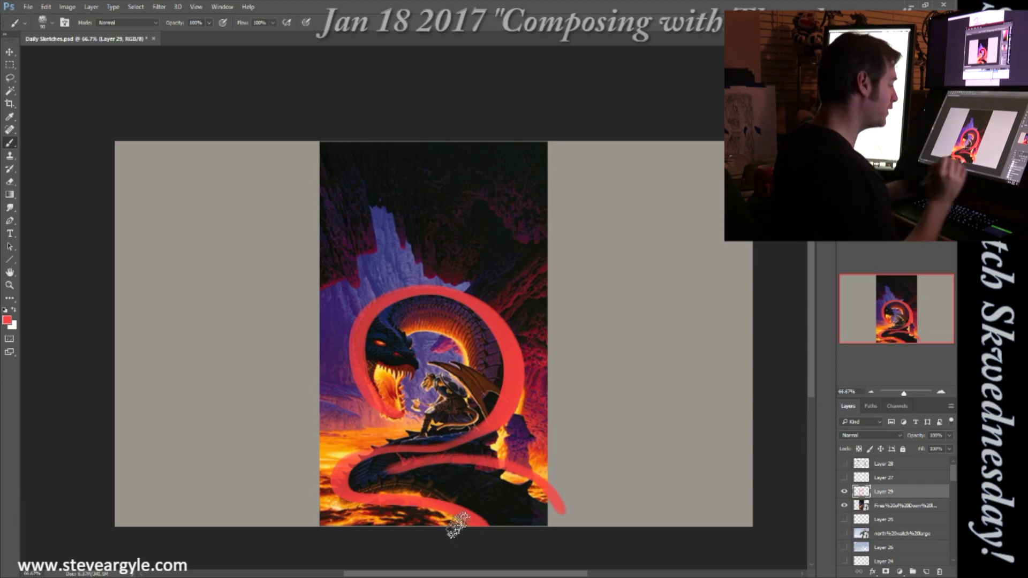
Hide the red S-curve layer and add an empty layer above it.
left_click(845, 492)
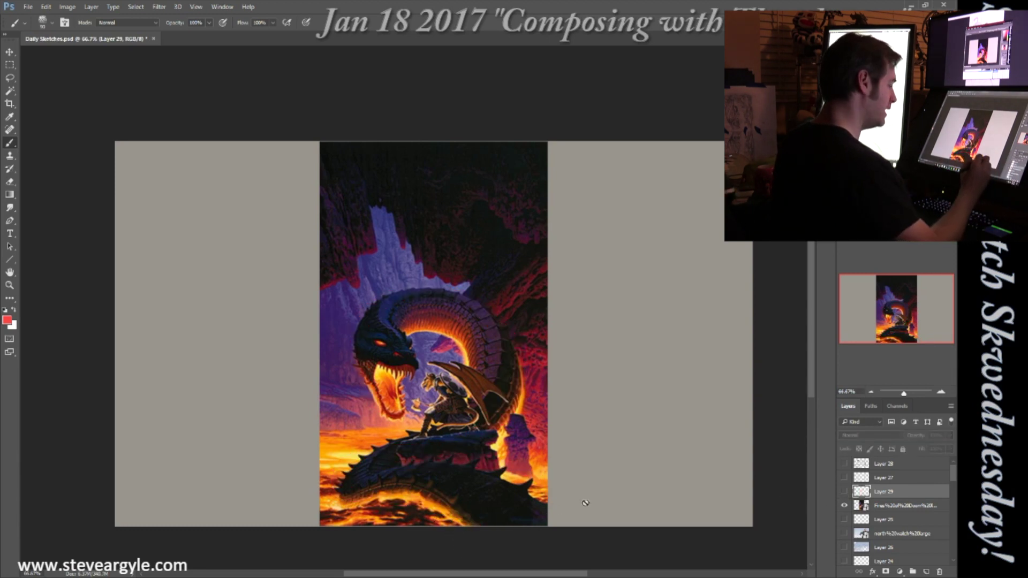
scroll(615, 492, "down", 2)
key("ctrl+shift+alt+n")
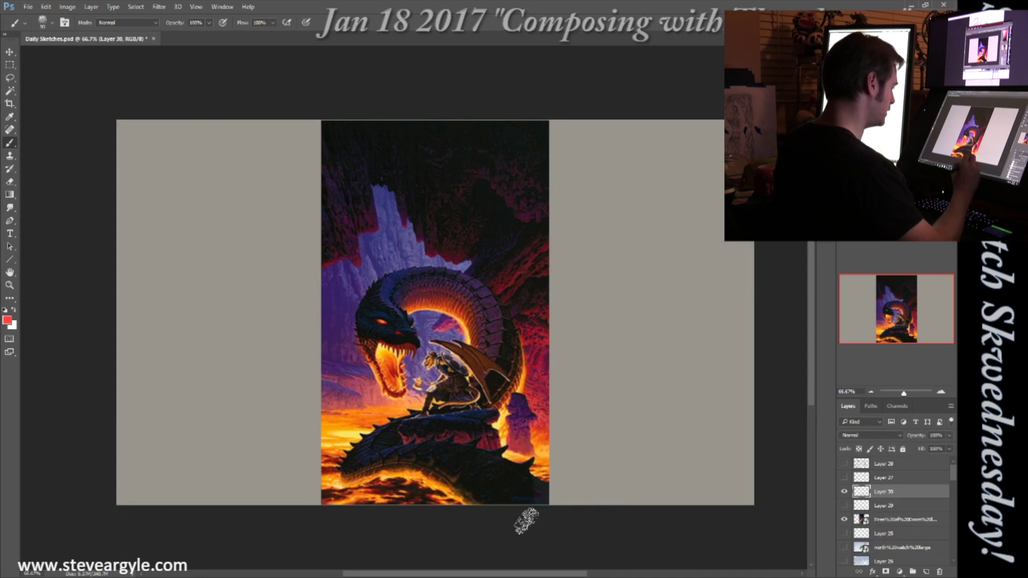
Try thicker red strokes along the dragon's coils, neck and the crouching warrior, and undo them all.
mouse_move(514, 505)
left_mouse_down()
mouse_move(479, 473)
mouse_move(360, 453)
mouse_move(424, 421)
left_mouse_up()
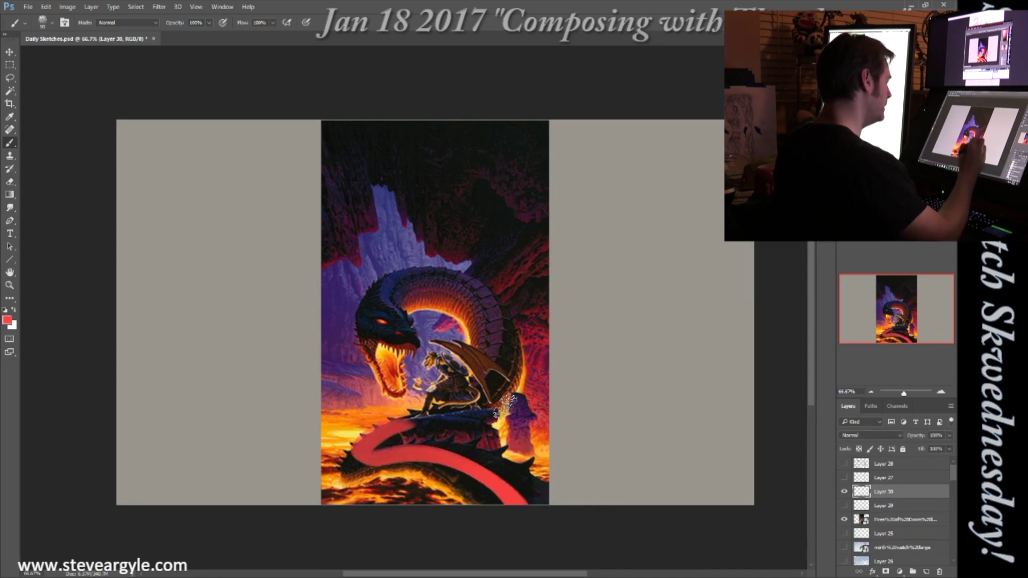
mouse_move(465, 512)
left_mouse_down()
mouse_move(427, 480)
mouse_move(349, 466)
mouse_move(403, 425)
mouse_move(499, 390)
mouse_move(451, 280)
mouse_move(366, 328)
mouse_move(407, 391)
left_mouse_up()
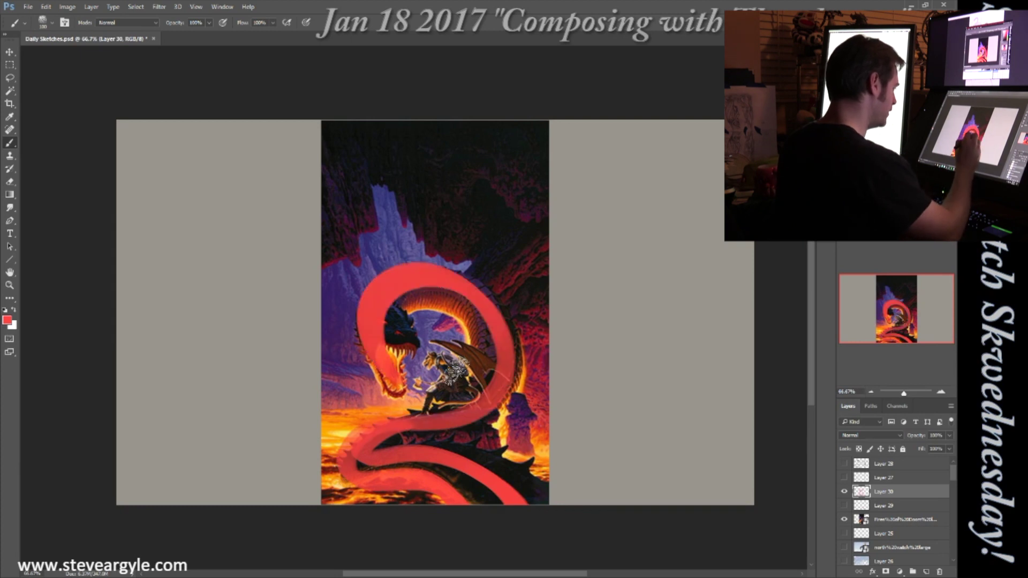
mouse_move(430, 351)
left_mouse_down()
mouse_move(471, 364)
mouse_move(446, 423)
left_mouse_up()
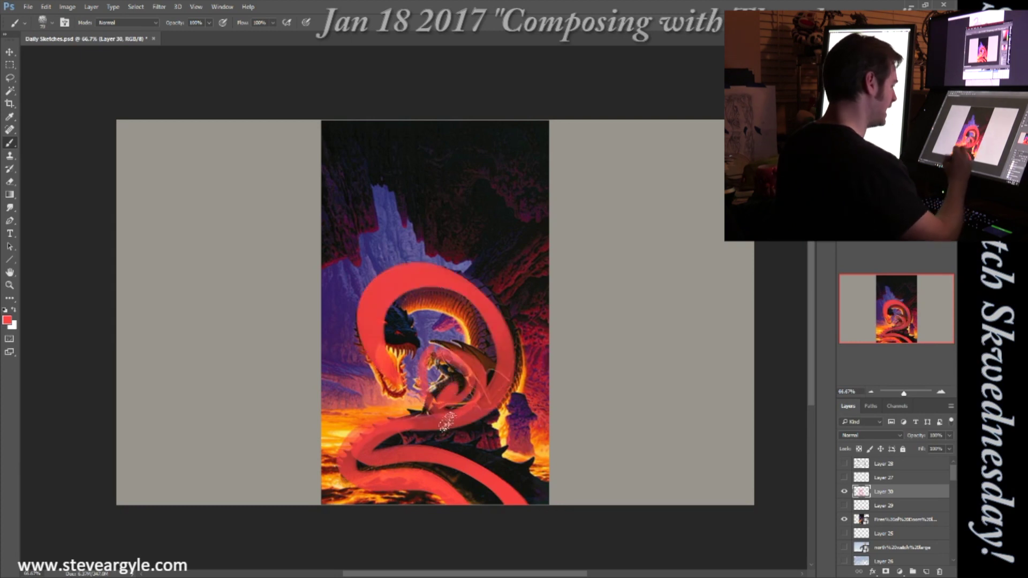
key("ctrl+alt+z")
key("ctrl+alt+z")
key("ctrl+alt+z")
key("ctrl+alt+z")
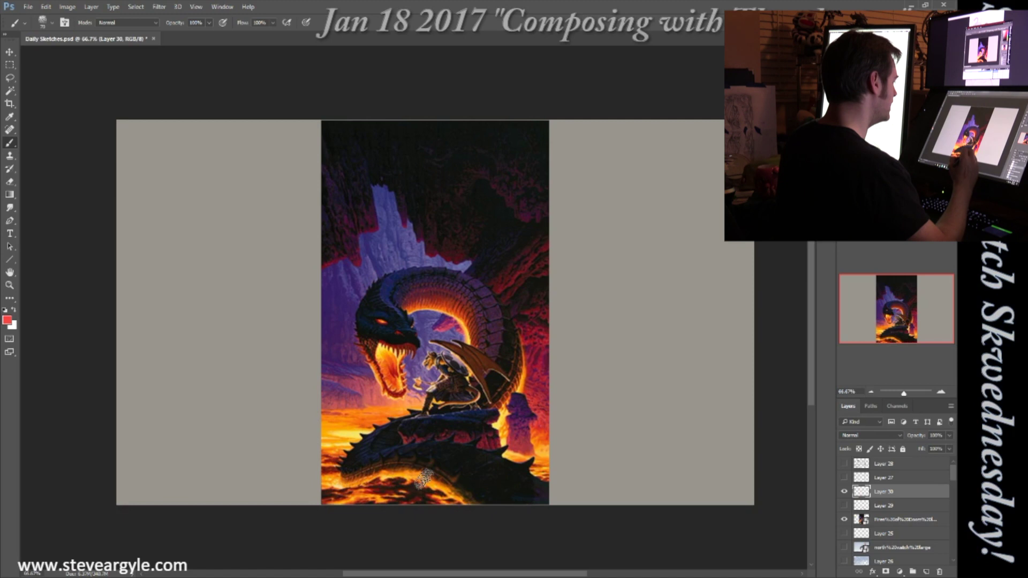
Paint red ray strokes radiating outward around the dragon, and add short red accents over the wing and the dragon's head.
left_click_drag(478, 268, 502, 238)
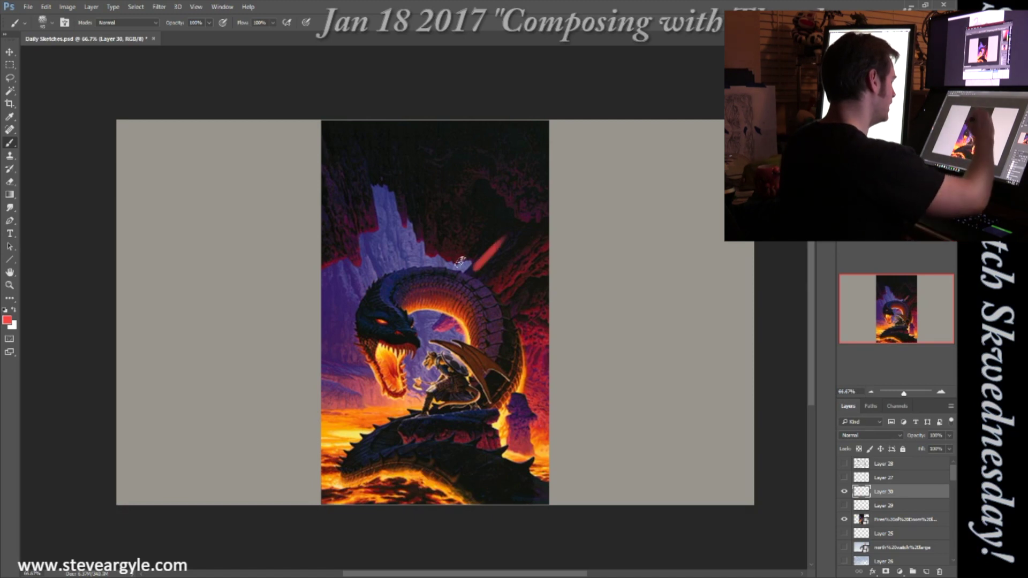
left_click_drag(391, 177, 403, 226)
left_click_drag(360, 164, 379, 229)
left_click_drag(327, 176, 365, 257)
mouse_move(308, 220)
left_mouse_down()
mouse_move(351, 268)
mouse_move(345, 294)
left_mouse_up()
left_click_drag(312, 357, 360, 373)
left_click_drag(315, 384, 353, 391)
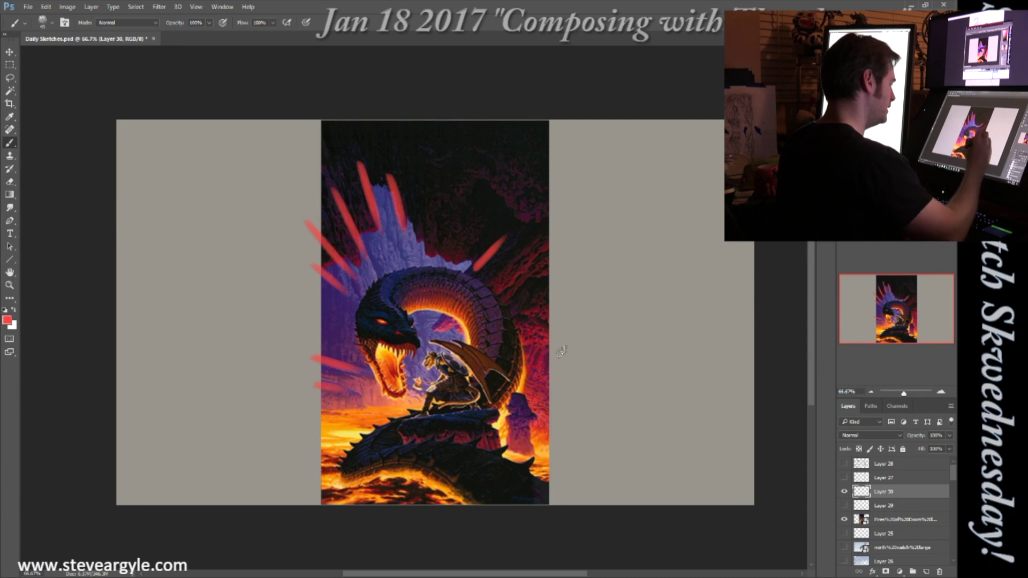
left_click_drag(533, 343, 562, 326)
left_click_drag(514, 292, 578, 252)
left_click_drag(435, 327, 450, 320)
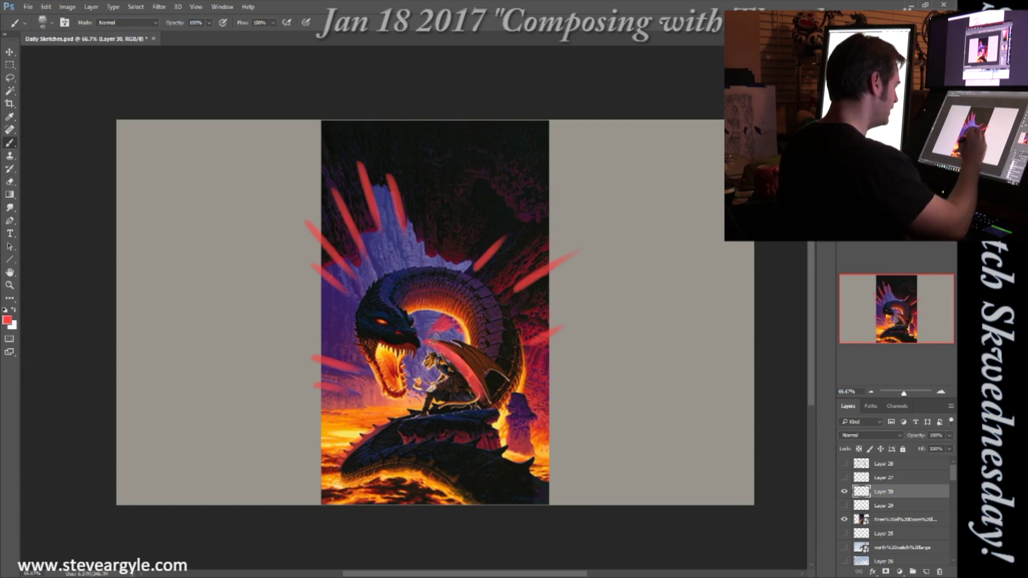
left_click_drag(434, 339, 511, 373)
left_click_drag(413, 294, 370, 300)
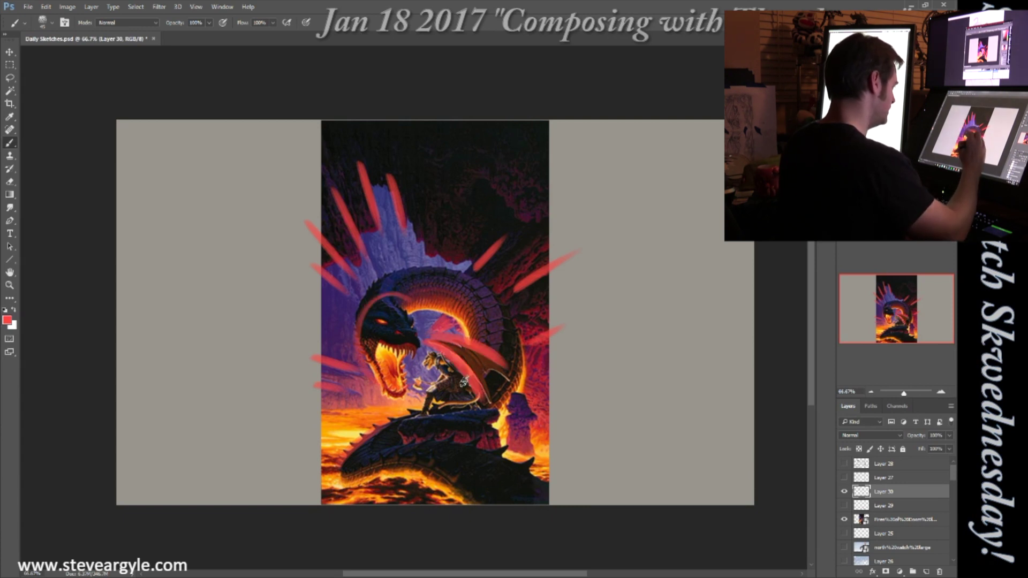
left_click_drag(427, 225, 429, 196)
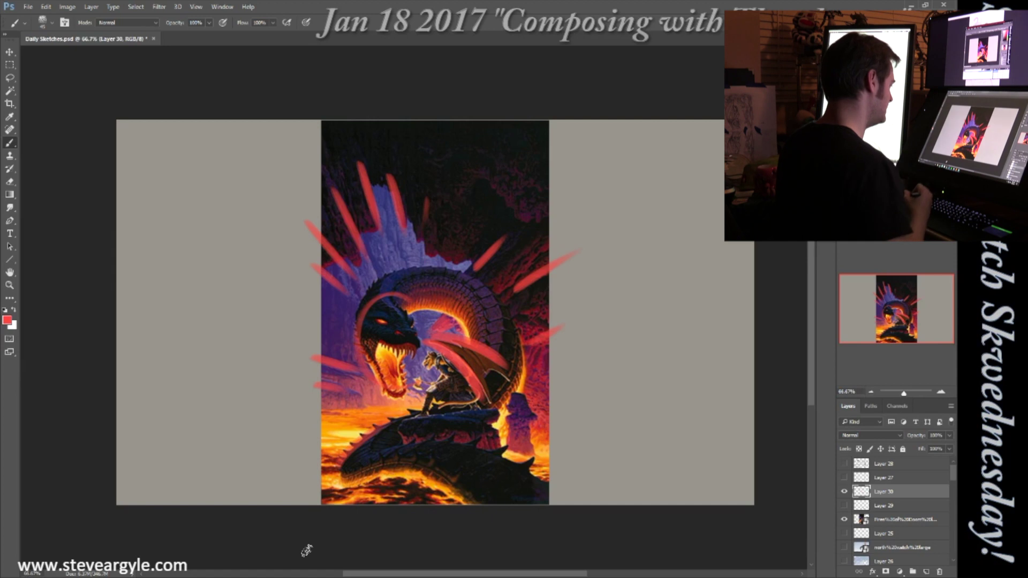
Hide the red rays and the dragon painting, reset the brush colour to black, and add an empty layer for a new sketch.
left_click_drag(845, 492, 845, 520)
left_click(883, 522)
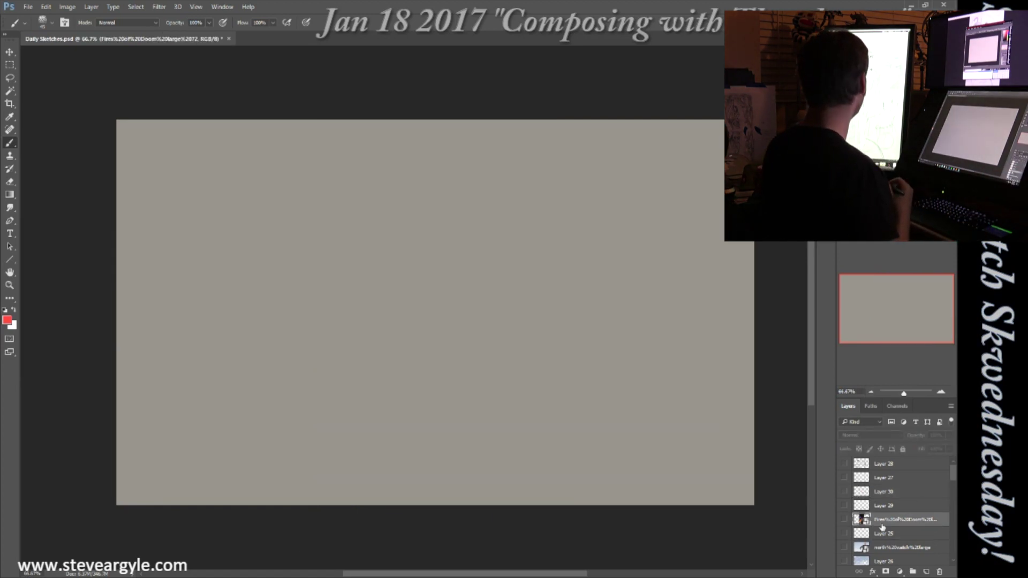
key("d")
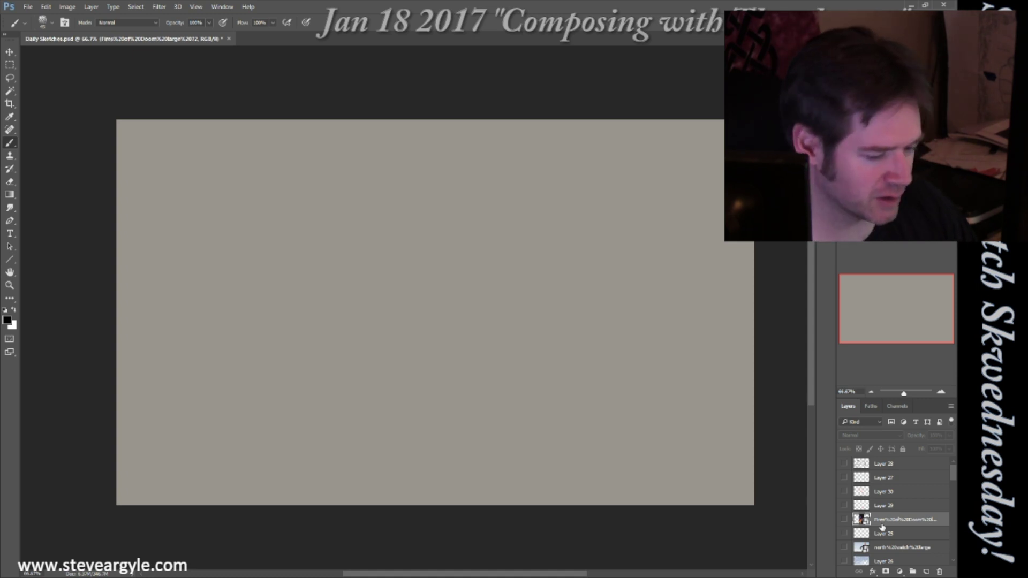
key("ctrl+shift+alt+n")
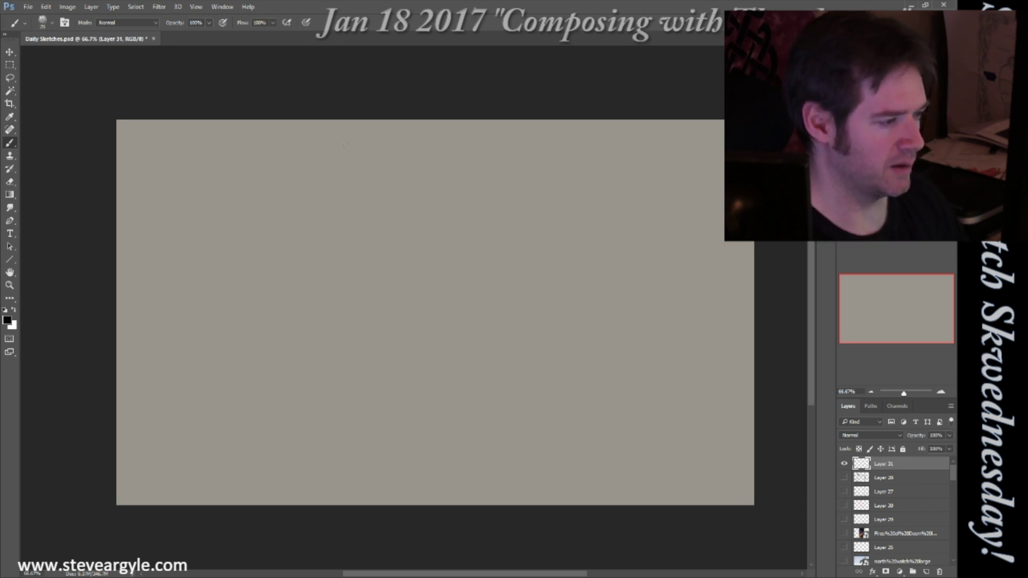
Draw a black rectangular art box with straight lines in the upper middle of the canvas.
left_click_drag(300, 180, 301, 298)
left_click_drag(300, 158, 301, 191)
key("ctrl+z")
left_click_drag(301, 151, 301, 299)
mouse_move(304, 151)
left_mouse_down()
mouse_move(517, 162)
mouse_move(309, 161)
left_mouse_up()
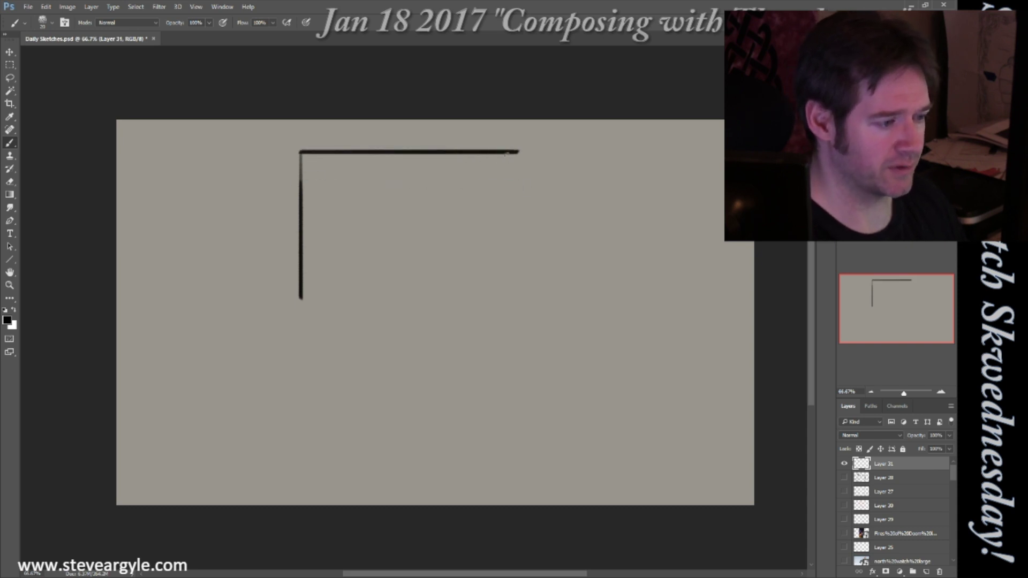
left_click_drag(504, 152, 504, 298)
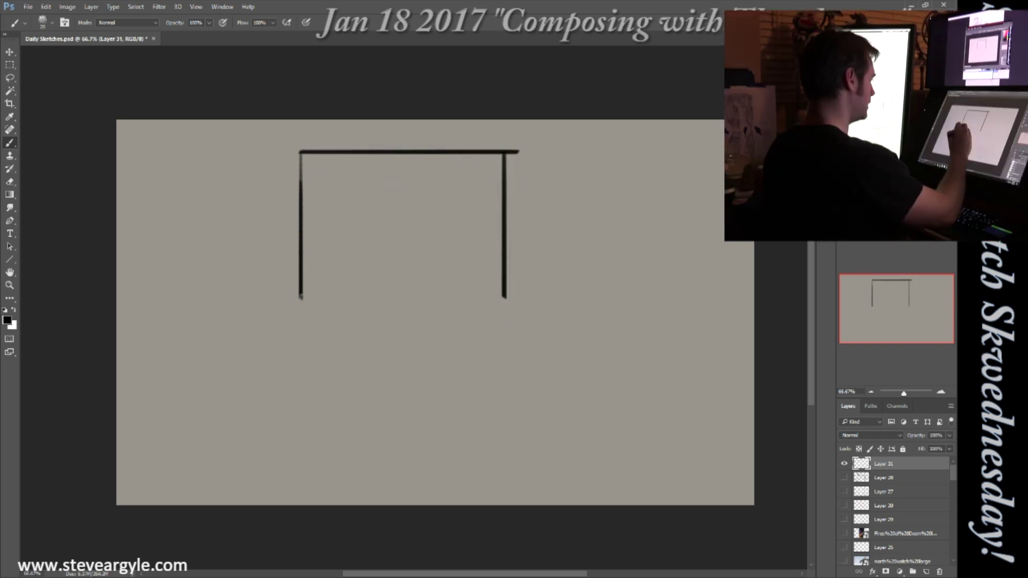
mouse_move(300, 303)
left_mouse_down()
mouse_move(505, 305)
mouse_move(504, 289)
left_mouse_up()
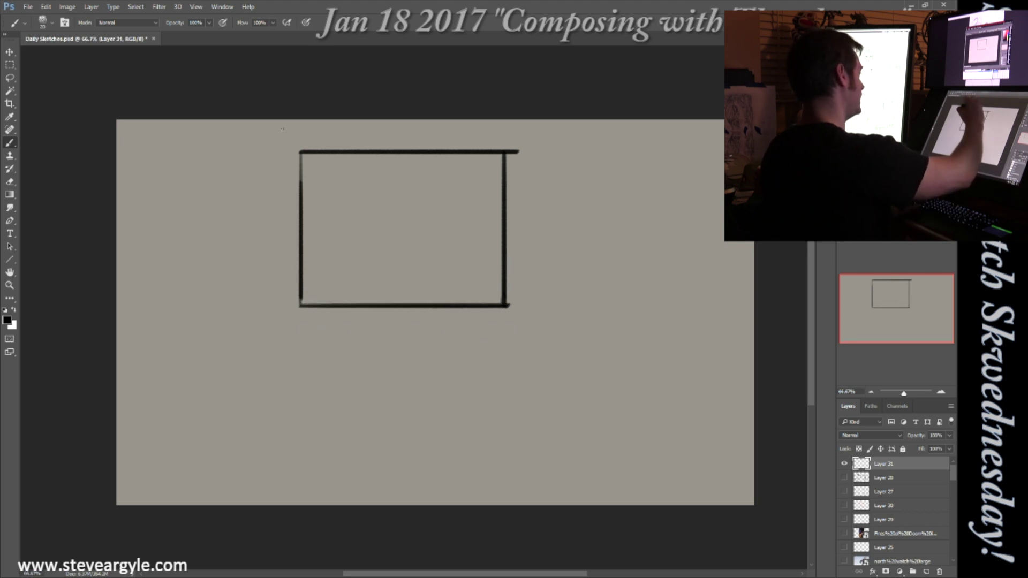
Draw a round-cornered card outline around the art box, with an inner border and a second box in the lower half.
left_click_drag(297, 121, 273, 142)
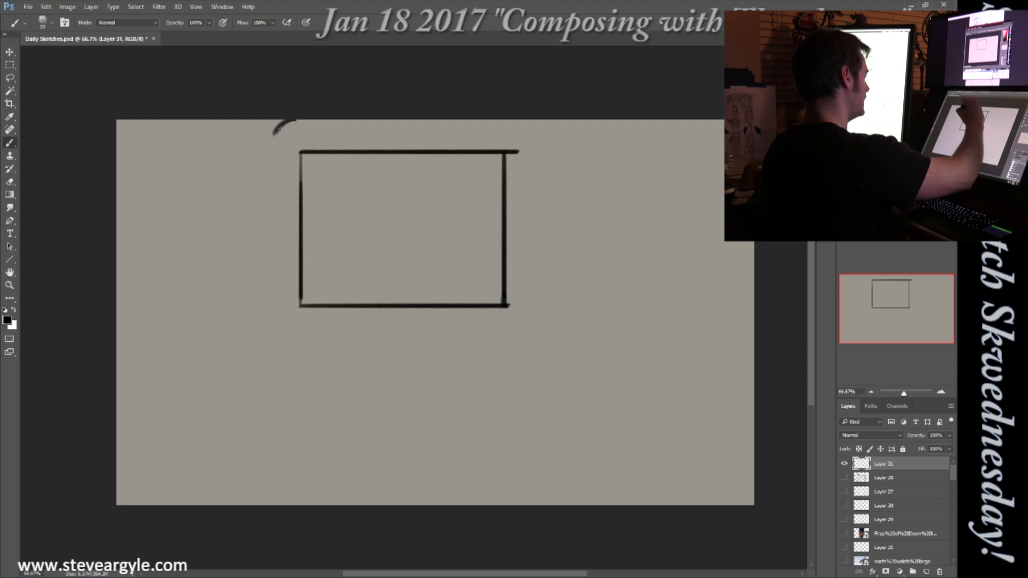
left_click(274, 357, "shift")
left_click(274, 469, "shift")
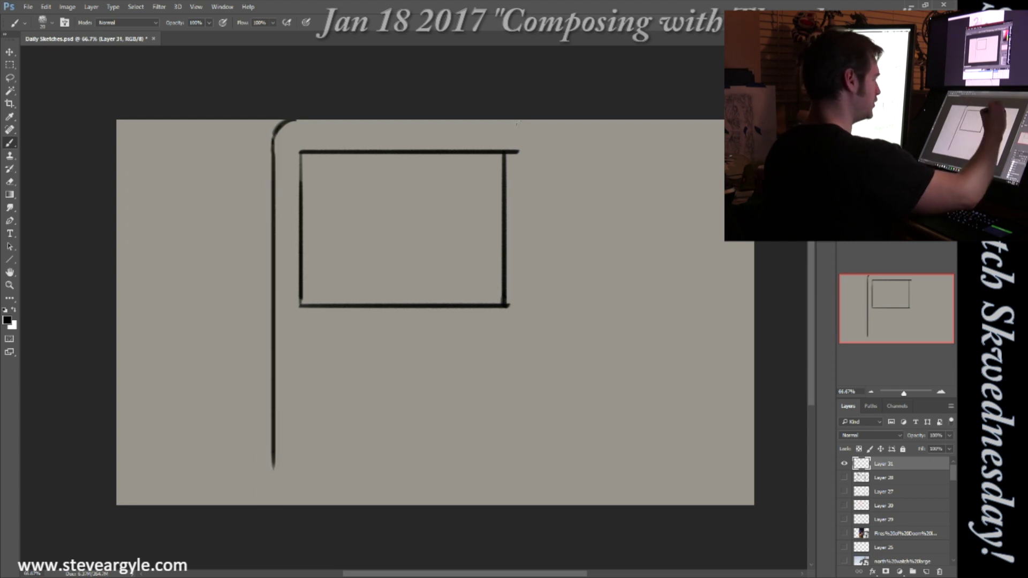
left_click_drag(520, 121, 533, 161)
left_click(533, 449, "shift")
left_click(532, 486, "shift")
left_click_drag(516, 504, 531, 488)
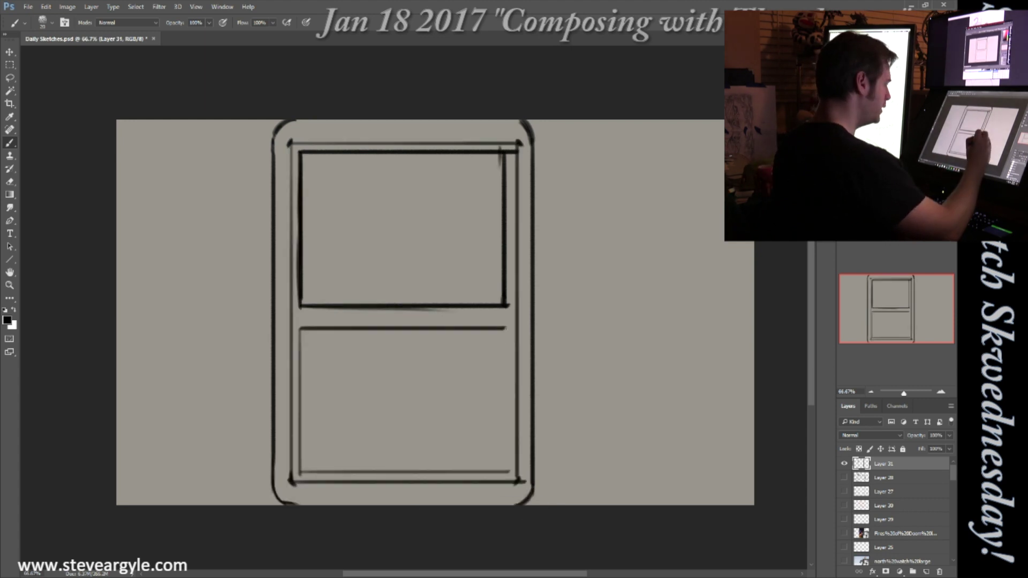
left_click_drag(505, 329, 505, 471)
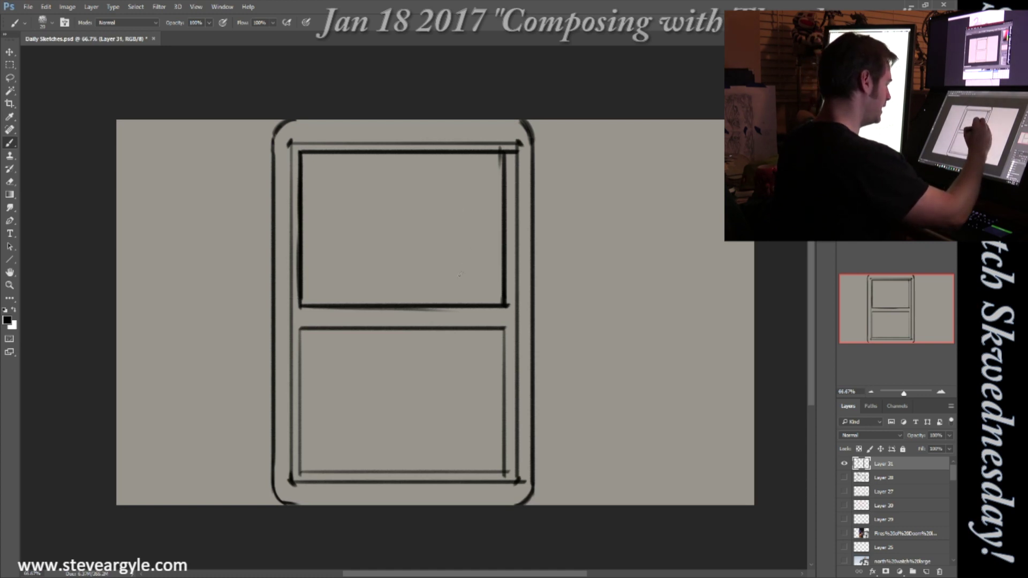
Try a tiny standing figure and a rolling hill line inside the card's art box.
mouse_move(461, 277)
left_mouse_down()
mouse_move(477, 265)
mouse_move(471, 288)
mouse_move(470, 247)
mouse_move(456, 253)
left_mouse_up()
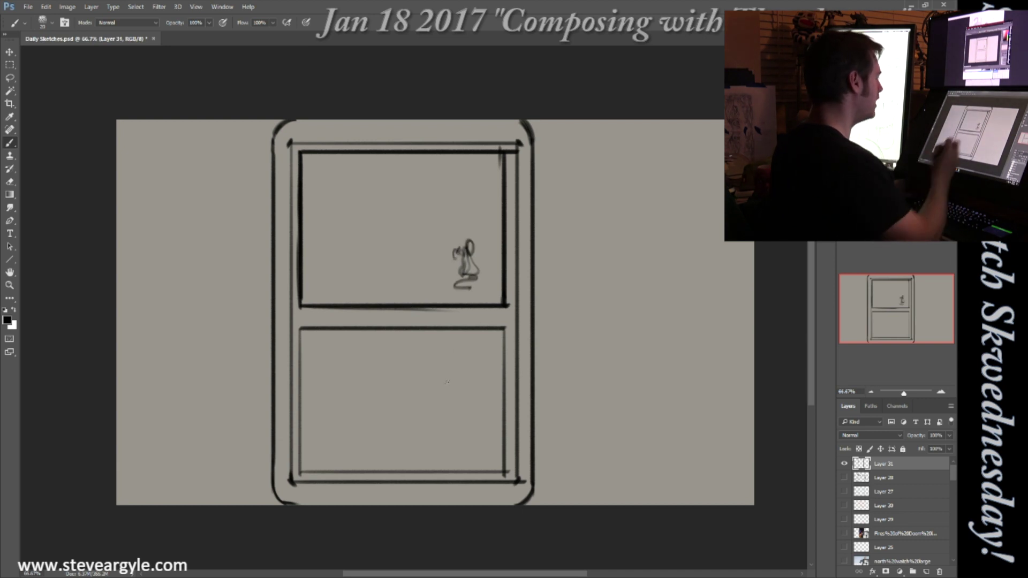
left_click_drag(302, 254, 452, 269)
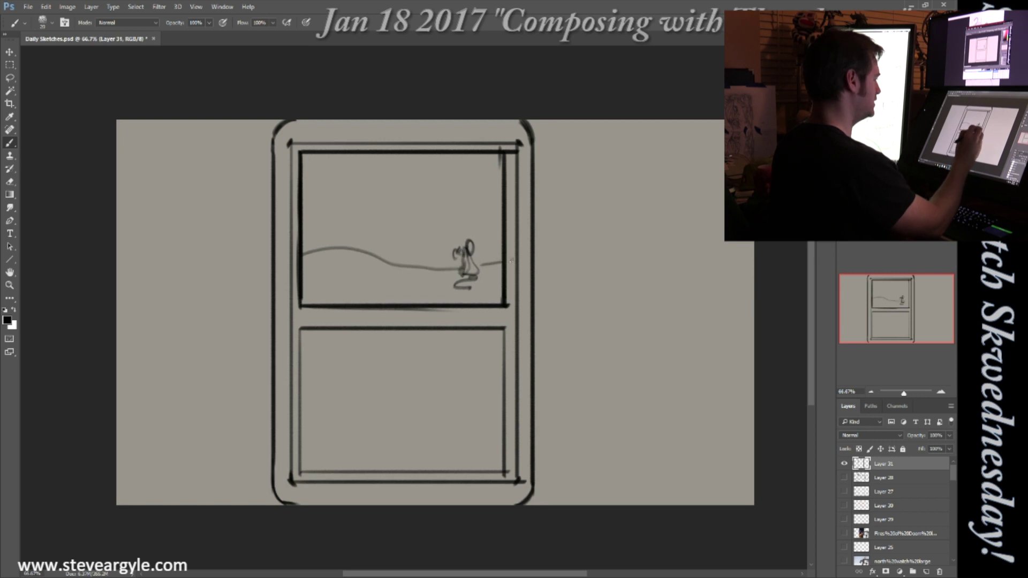
left_click_drag(373, 254, 459, 266)
mouse_move(303, 242)
left_mouse_down()
mouse_move(347, 226)
mouse_move(391, 251)
left_mouse_up()
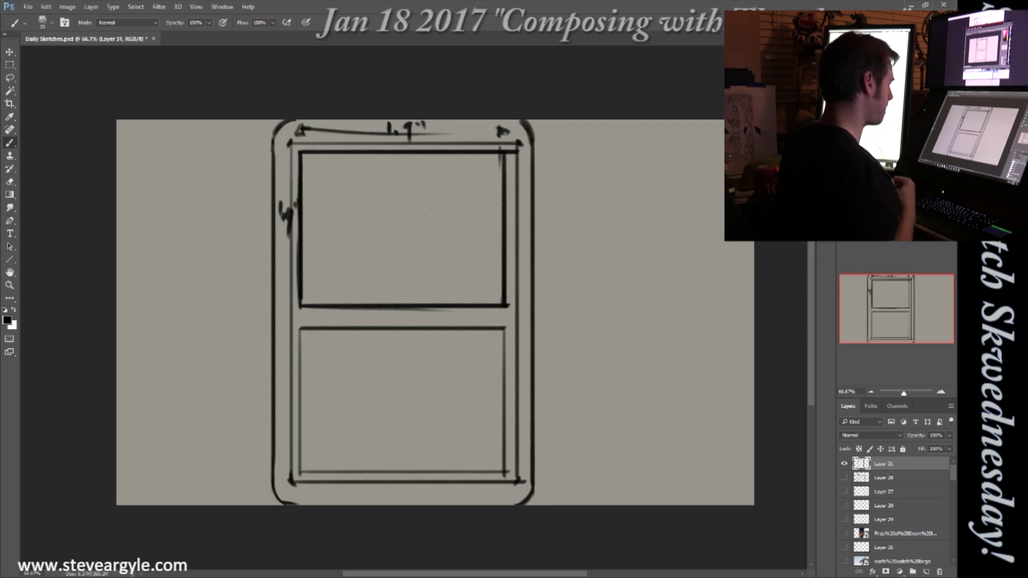
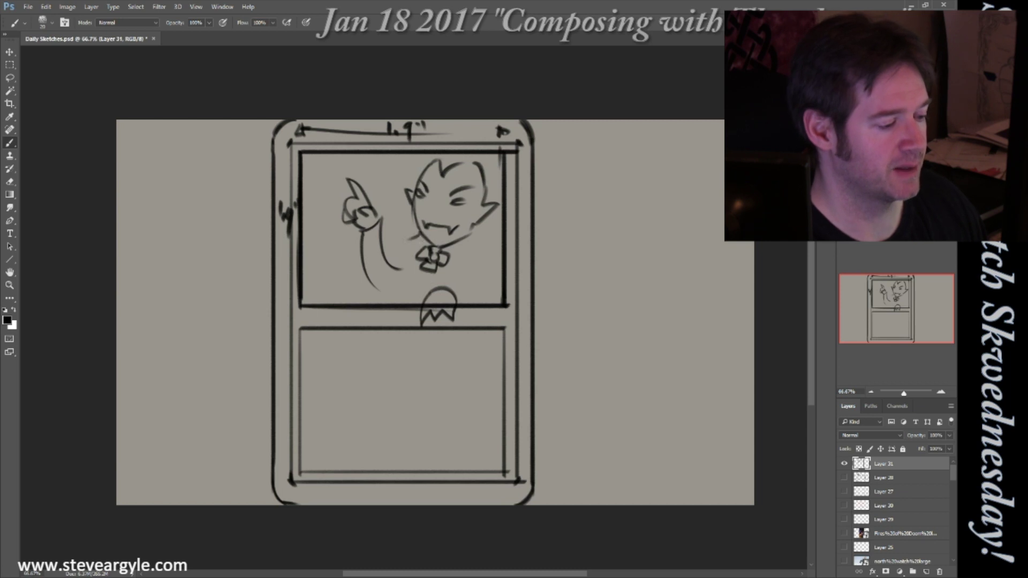
Finish the vampire's arm, shoulder and back inside the card's art box, and draw an outlined arrow pointing at the card.
left_click_drag(400, 268, 417, 258)
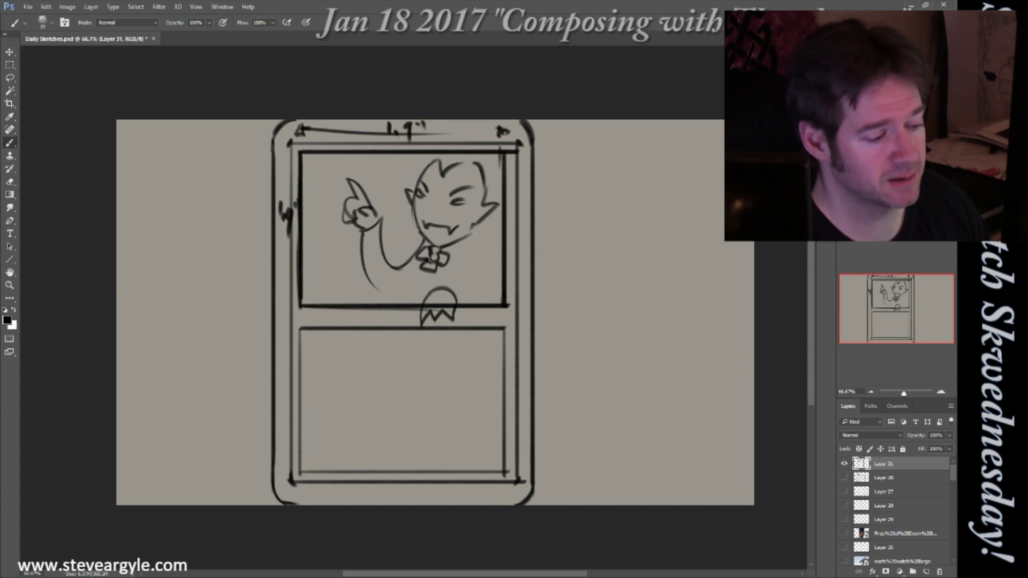
left_click_drag(469, 231, 476, 306)
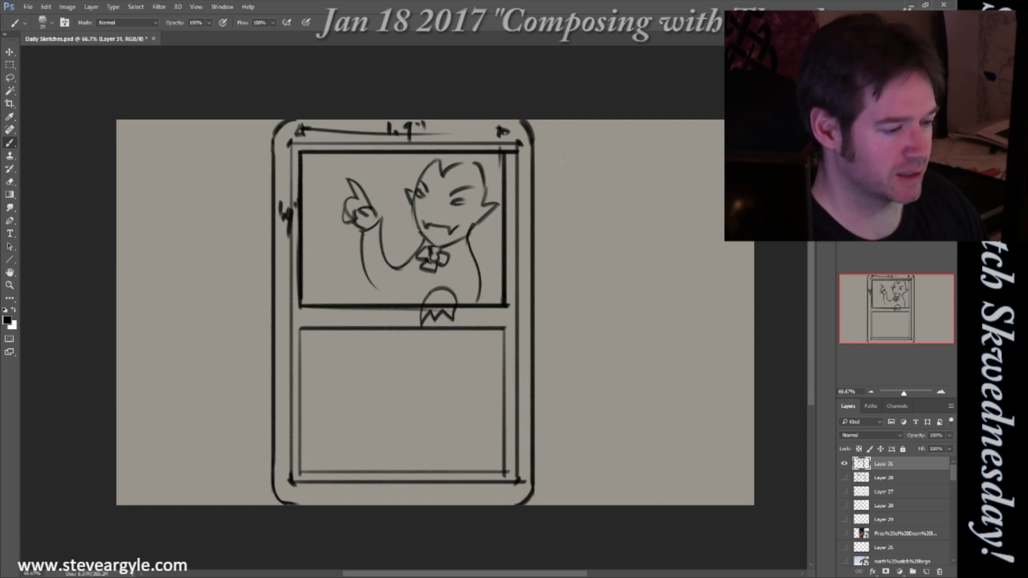
mouse_move(578, 185)
left_mouse_down()
mouse_move(579, 201)
mouse_move(670, 180)
left_mouse_up()
left_click_drag(581, 203, 671, 196)
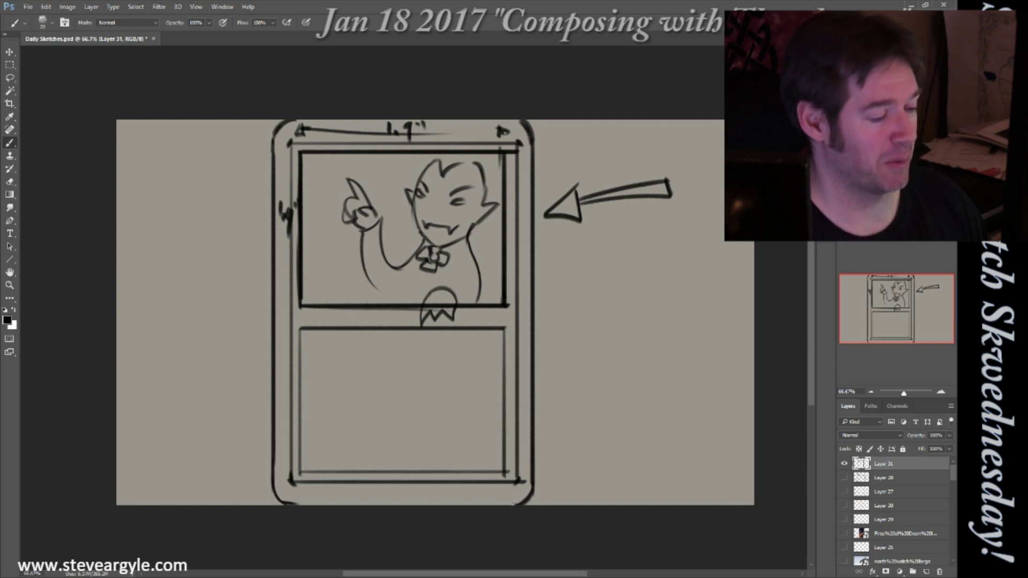
left_click_drag(518, 158, 515, 469)
Hide the card sketch and add an empty layer, keeping black as the brush colour for a new drawing.
key("ctrl+shift+alt+n")
key("x")
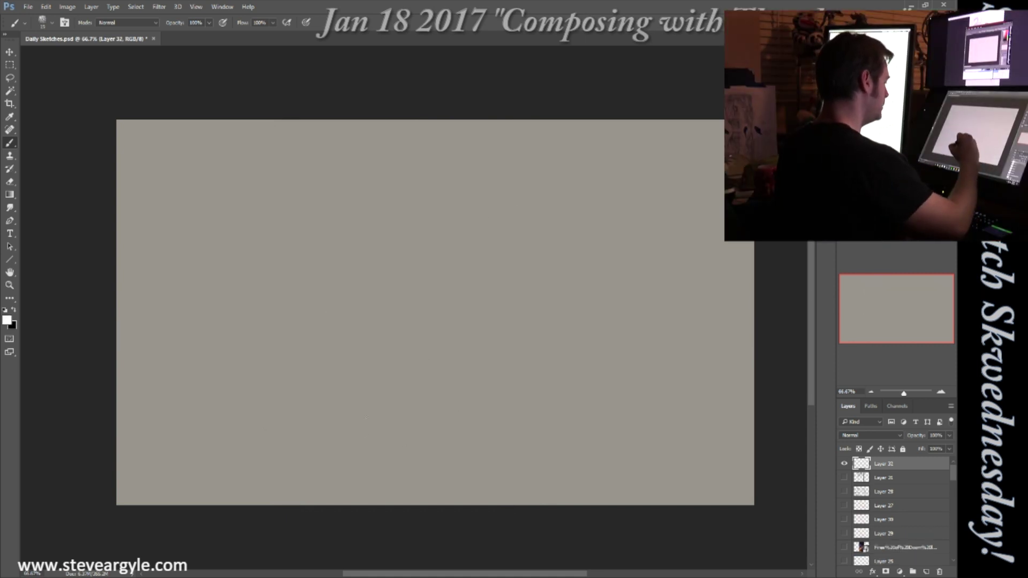
mouse_move(359, 370)
left_mouse_down()
mouse_move(360, 454)
mouse_move(358, 445)
left_mouse_up()
key("ctrl+z")
key("ctrl+z")
key("x")
left_click_drag(357, 349, 354, 465)
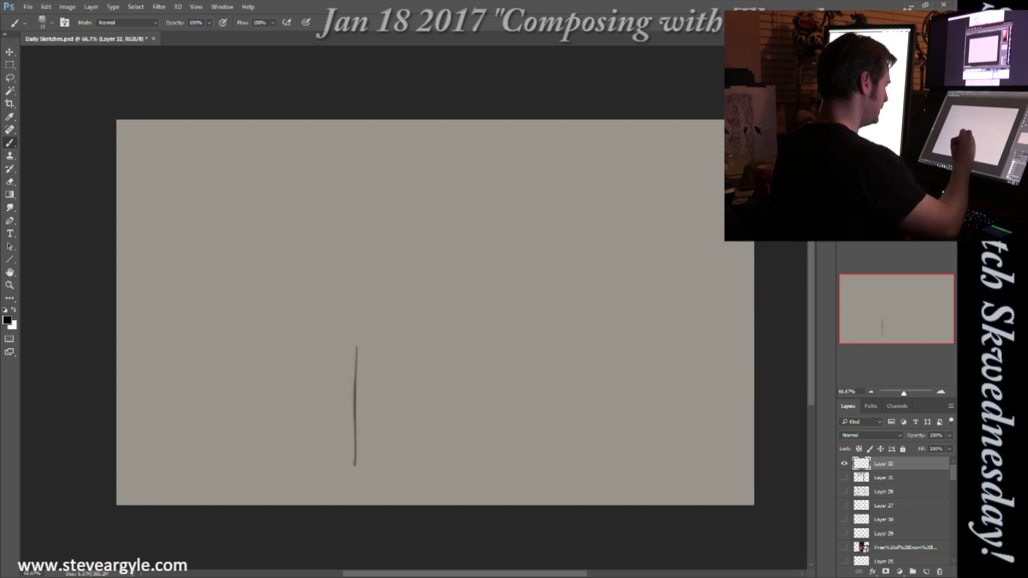
key("ctrl+z")
Draw a loose landscape-format rectangular frame right of the canvas centre, reinforcing each side with overlapping strokes.
left_click_drag(359, 250, 361, 385)
mouse_move(364, 233)
left_mouse_down()
mouse_move(601, 223)
mouse_move(609, 233)
mouse_move(591, 356)
left_mouse_up()
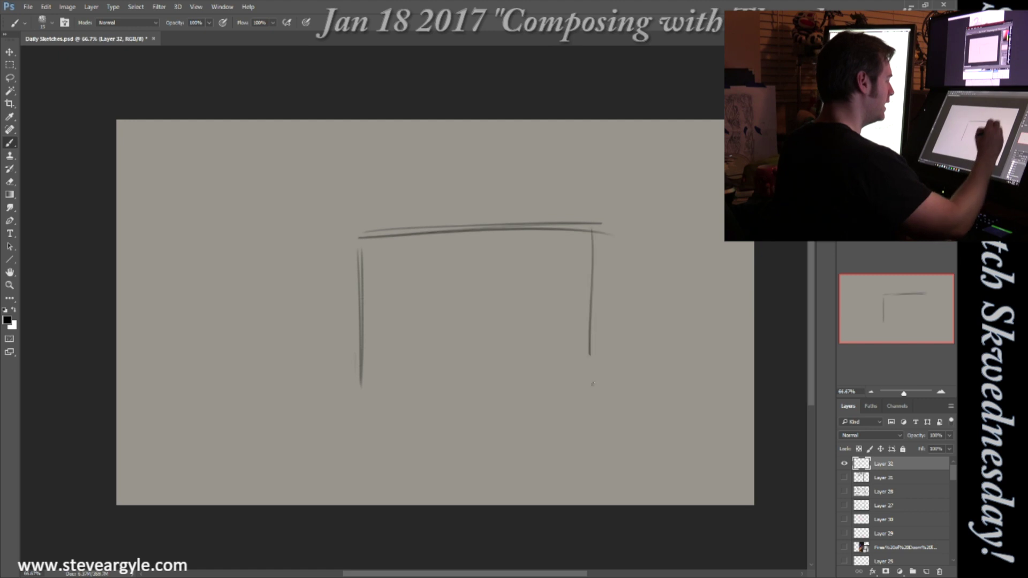
left_click_drag(592, 226, 589, 393)
left_click_drag(356, 390, 598, 387)
left_click_drag(373, 384, 596, 387)
left_click_drag(364, 238, 367, 399)
left_click_drag(362, 239, 371, 390)
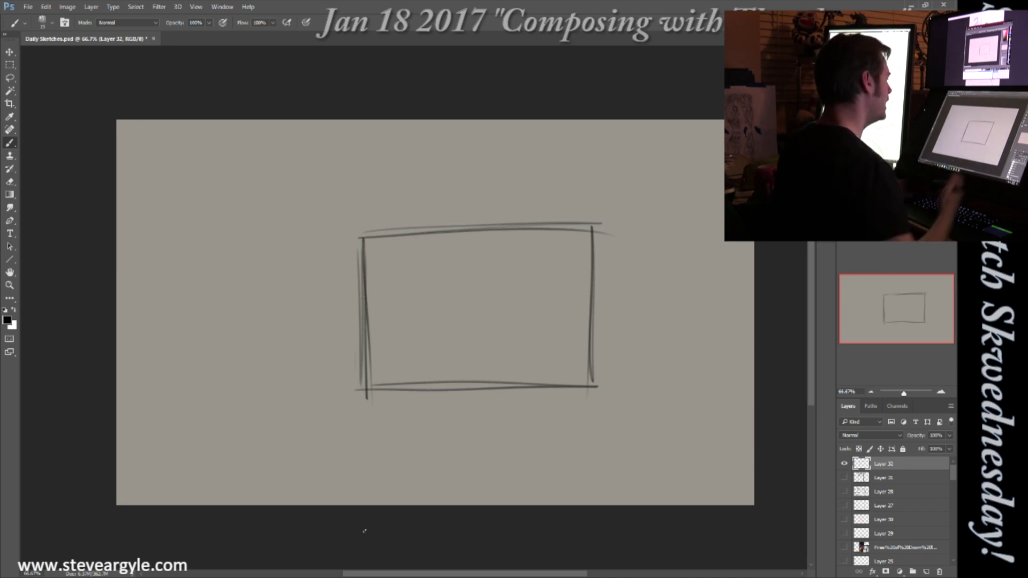
left_click_drag(358, 381, 588, 386)
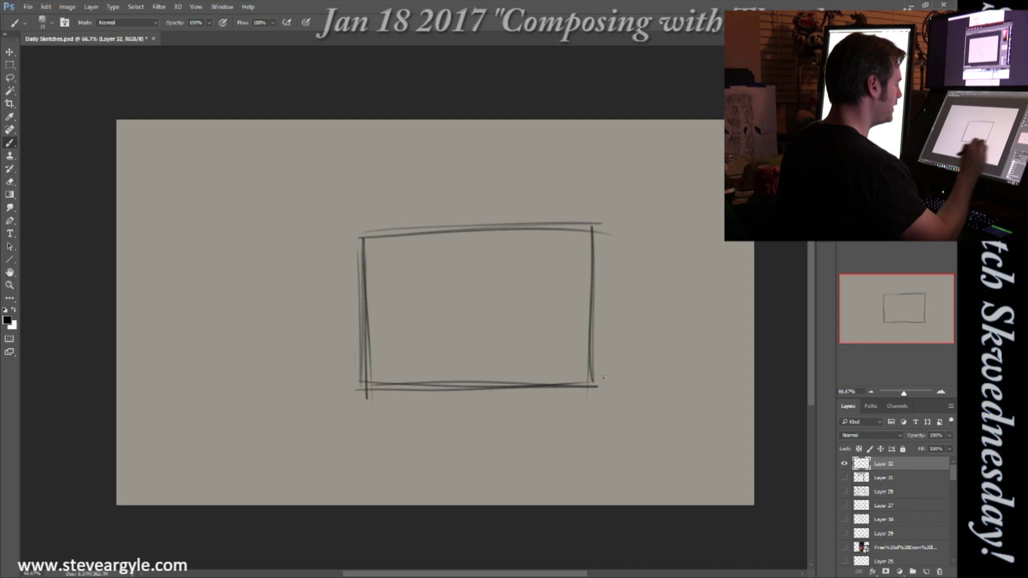
left_click_drag(461, 396, 604, 377)
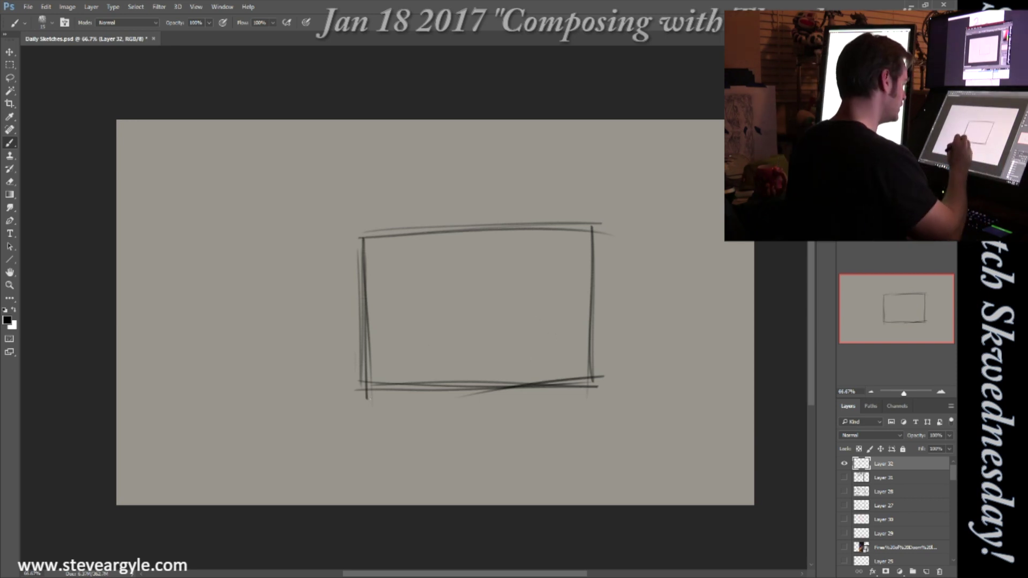
mouse_move(583, 387)
left_mouse_down()
mouse_move(401, 386)
mouse_move(570, 376)
mouse_move(589, 226)
left_mouse_up()
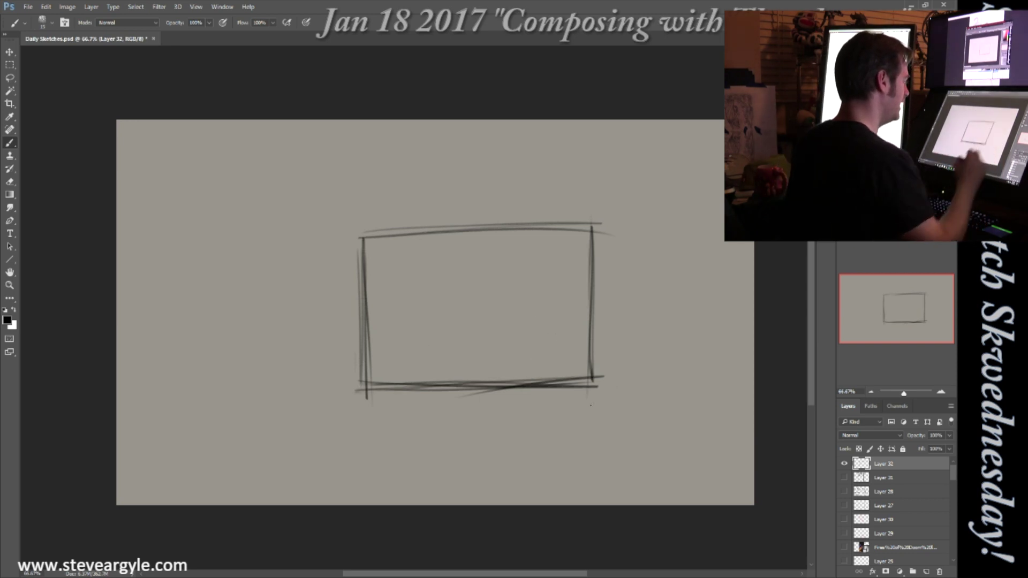
left_click_drag(366, 221, 368, 397)
left_click_drag(355, 232, 608, 234)
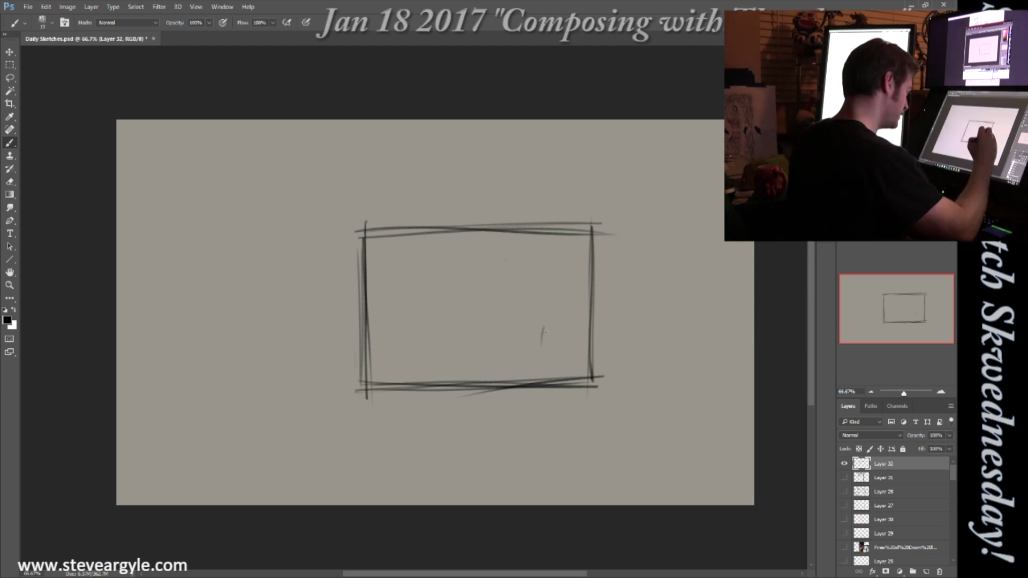
Sketch a small hunched figure in the frame's lower right, a vertical wall beside it, and the first crowd shapes on the left.
mouse_move(542, 330)
left_mouse_down()
mouse_move(558, 349)
mouse_move(529, 356)
mouse_move(538, 368)
mouse_move(551, 363)
mouse_move(528, 360)
mouse_move(547, 348)
mouse_move(541, 358)
mouse_move(552, 365)
mouse_move(530, 364)
mouse_move(555, 364)
left_mouse_up()
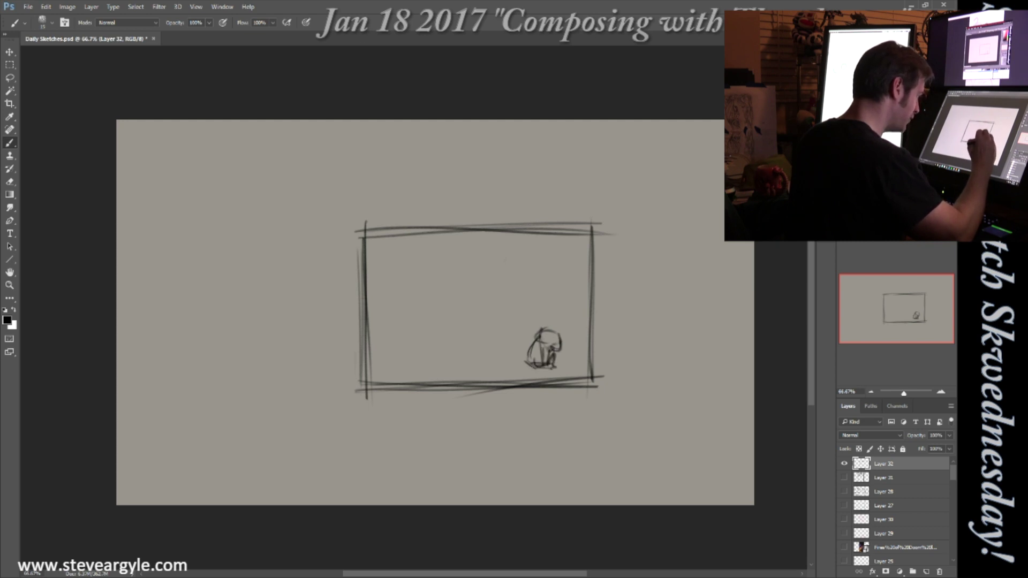
mouse_move(431, 367)
left_mouse_down()
mouse_move(429, 334)
mouse_move(413, 364)
left_mouse_up()
left_click_drag(409, 324, 408, 364)
left_click_drag(392, 286, 391, 324)
left_click_drag(432, 351, 455, 358)
left_click_drag(414, 292, 433, 308)
left_click_drag(449, 304, 451, 332)
left_click_drag(491, 231, 494, 362)
mouse_move(493, 255)
left_mouse_down()
mouse_move(493, 366)
mouse_move(592, 353)
left_mouse_up()
Fill in the loose crowd and its ground line left of the wall, and circle the hunched figure.
mouse_move(454, 317)
left_mouse_down()
mouse_move(463, 360)
mouse_move(472, 340)
mouse_move(488, 353)
left_mouse_up()
left_click_drag(339, 313, 413, 347)
left_click_drag(372, 338, 406, 369)
left_click_drag(458, 367, 484, 367)
left_click_drag(382, 364, 461, 365)
left_click_drag(497, 232, 499, 251)
mouse_move(500, 323)
left_mouse_down()
mouse_move(500, 354)
mouse_move(472, 346)
mouse_move(480, 321)
left_mouse_up()
mouse_move(446, 346)
left_mouse_down()
mouse_move(457, 330)
mouse_move(424, 364)
left_mouse_up()
mouse_move(444, 368)
left_mouse_down()
mouse_move(480, 356)
mouse_move(441, 381)
left_mouse_up()
left_click_drag(454, 370, 427, 378)
left_click_drag(410, 311, 398, 331)
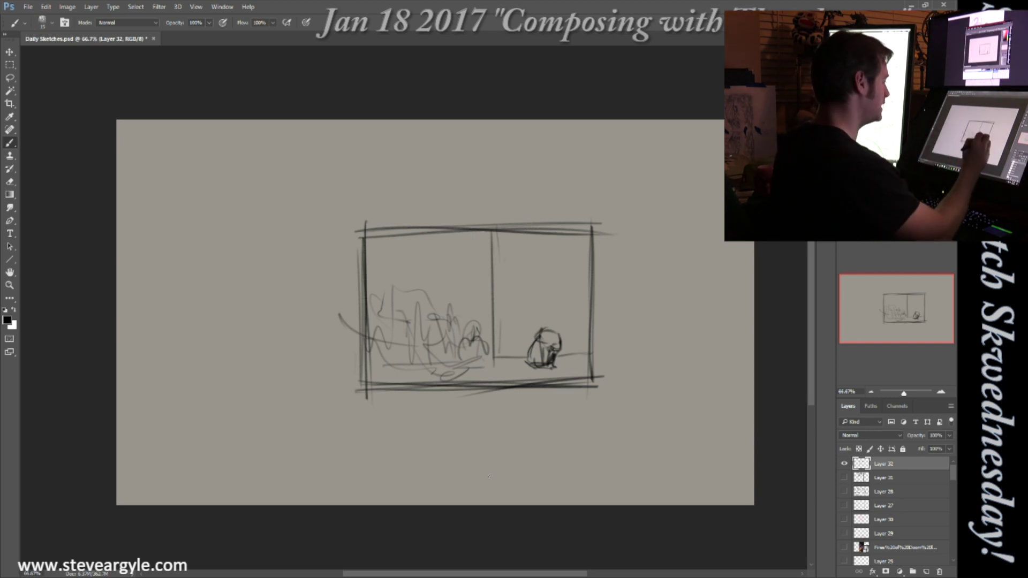
mouse_move(541, 320)
left_mouse_down()
mouse_move(549, 369)
mouse_move(570, 332)
left_mouse_up()
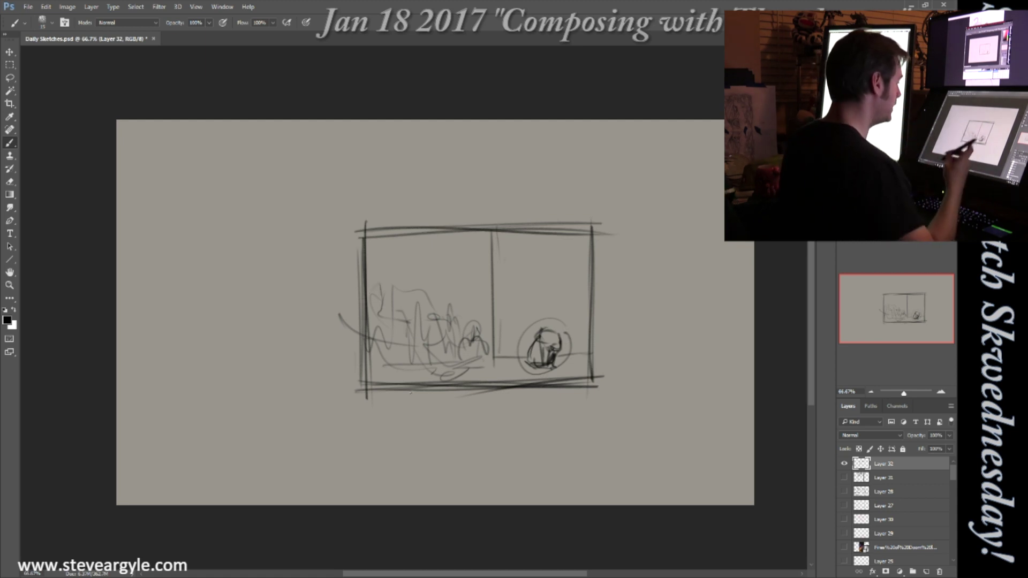
Erase the figure, wall and crowd inside the frame and work loose strokes across its middle.
mouse_move(398, 283)
left_mouse_down()
mouse_move(536, 326)
mouse_move(543, 360)
mouse_move(510, 342)
mouse_move(486, 272)
mouse_move(425, 349)
mouse_move(452, 371)
left_mouse_up()
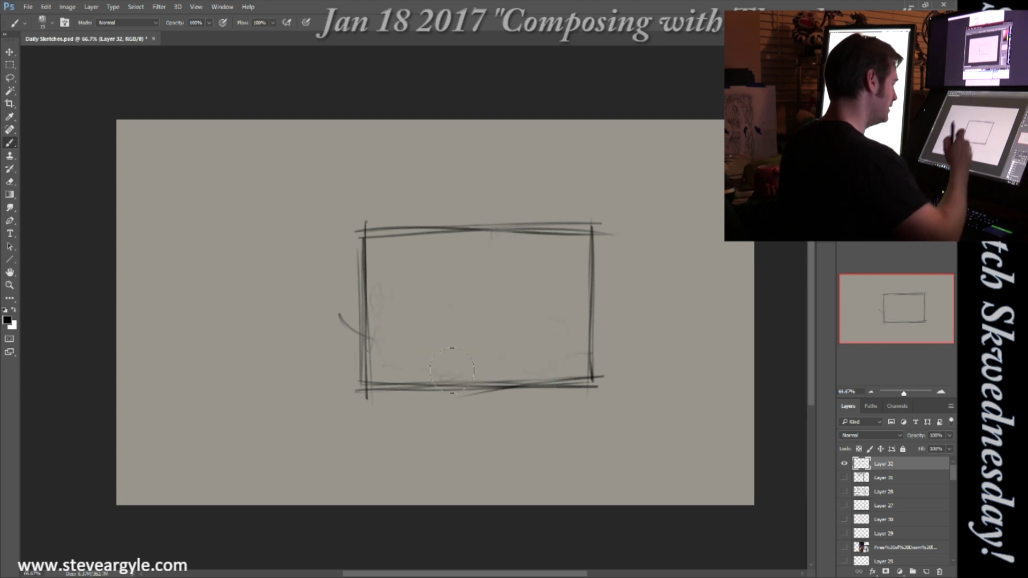
mouse_move(434, 267)
left_mouse_down()
mouse_move(517, 254)
mouse_move(531, 276)
mouse_move(509, 265)
mouse_move(475, 296)
left_mouse_up()
mouse_move(540, 297)
left_mouse_down()
mouse_move(563, 295)
mouse_move(556, 317)
mouse_move(547, 306)
mouse_move(564, 300)
left_mouse_up()
mouse_move(496, 277)
left_mouse_down()
mouse_move(539, 319)
mouse_move(531, 324)
left_mouse_up()
mouse_move(383, 311)
left_mouse_down()
mouse_move(494, 244)
mouse_move(500, 257)
left_mouse_up()
mouse_move(538, 273)
left_mouse_down()
mouse_move(553, 290)
mouse_move(572, 289)
mouse_move(477, 327)
left_mouse_up()
Hide the previous frame, add an empty layer, and draw a larger rectangular frame in its place.
key("ctrl+shift+alt+n")
left_click_drag(365, 210, 629, 195)
left_click_drag(364, 220, 359, 379)
mouse_move(351, 203)
left_mouse_down()
mouse_move(366, 415)
mouse_move(631, 403)
left_mouse_up()
left_click_drag(624, 179, 633, 421)
left_click_drag(336, 217, 661, 204)
mouse_move(631, 191)
left_mouse_down()
mouse_move(632, 376)
mouse_move(337, 416)
left_mouse_up()
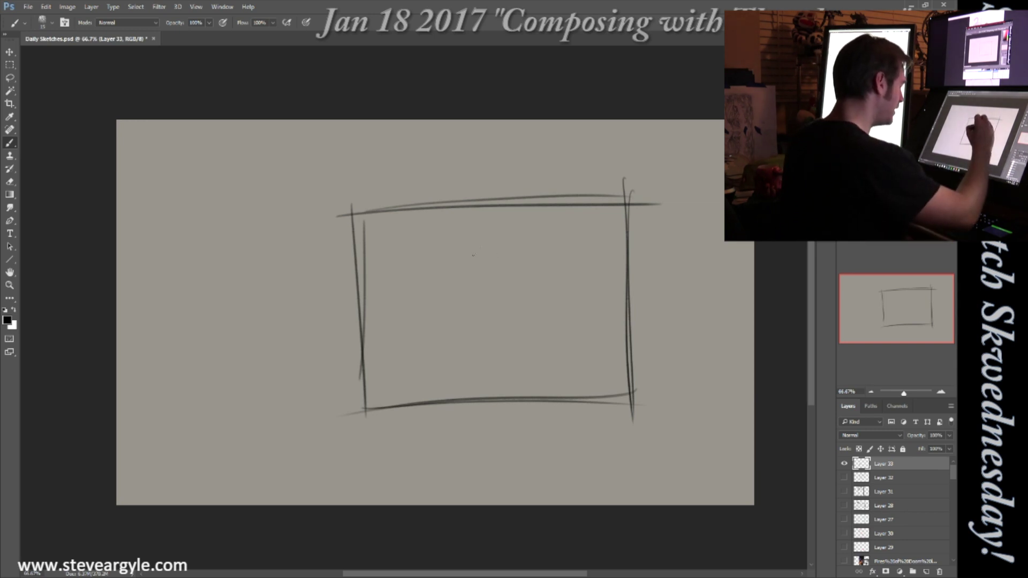
Draw two short diagonal lines on each side of the frame, all pointing inward toward its centre.
left_click_drag(365, 209, 427, 257)
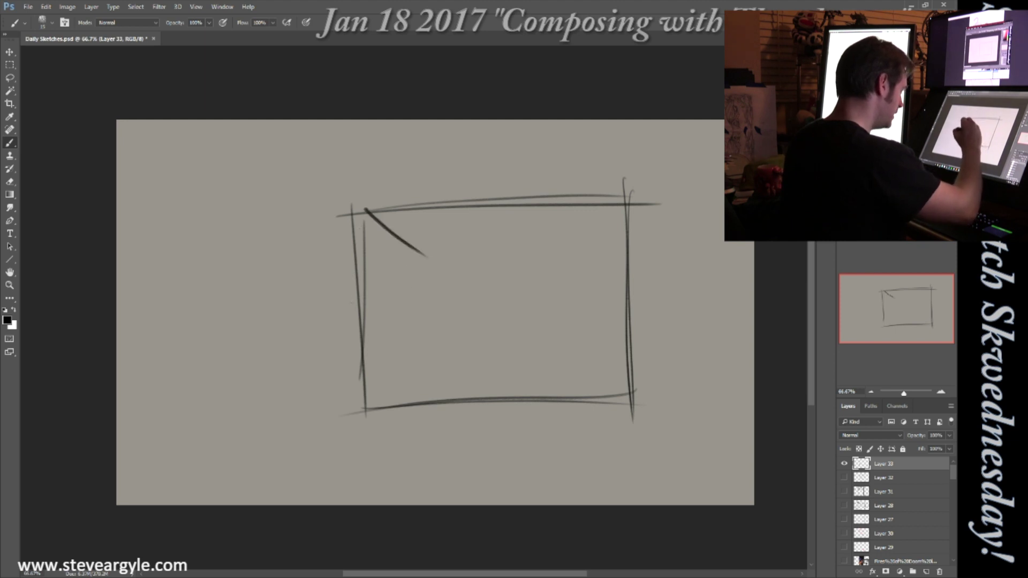
left_click_drag(344, 278, 415, 308)
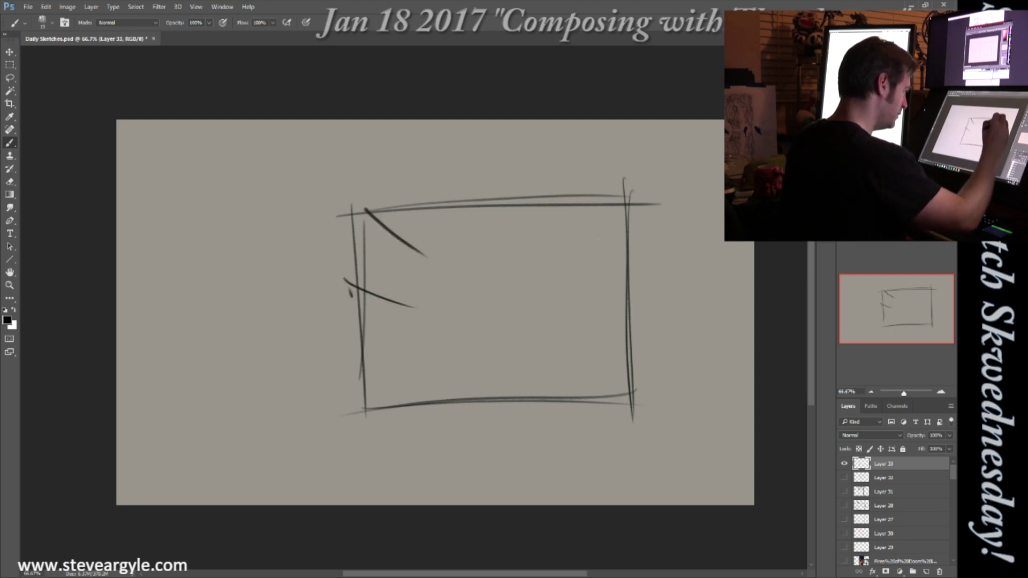
left_click_drag(612, 192, 578, 241)
left_click_drag(646, 248, 583, 303)
Sketch a large round monster head with slanted eyes and jagged teeth filling the frame, with loose small shapes beside its mouth.
mouse_move(434, 244)
left_mouse_down()
mouse_move(562, 234)
mouse_move(551, 331)
left_mouse_up()
mouse_move(445, 294)
left_mouse_down()
mouse_move(563, 305)
mouse_move(434, 318)
left_mouse_up()
mouse_move(445, 243)
left_mouse_down()
mouse_move(452, 262)
mouse_move(448, 245)
left_mouse_up()
left_click_drag(539, 243, 525, 269)
mouse_move(432, 307)
left_mouse_down()
mouse_move(392, 291)
mouse_move(388, 300)
mouse_move(428, 335)
mouse_move(386, 354)
mouse_move(409, 347)
left_mouse_up()
left_click_drag(414, 269, 441, 289)
mouse_move(569, 311)
left_mouse_down()
mouse_move(586, 318)
mouse_move(558, 357)
left_mouse_up()
mouse_move(440, 339)
left_mouse_down()
mouse_move(471, 381)
mouse_move(532, 372)
mouse_move(476, 321)
mouse_move(503, 342)
mouse_move(540, 321)
left_mouse_up()
left_click_drag(444, 305, 452, 349)
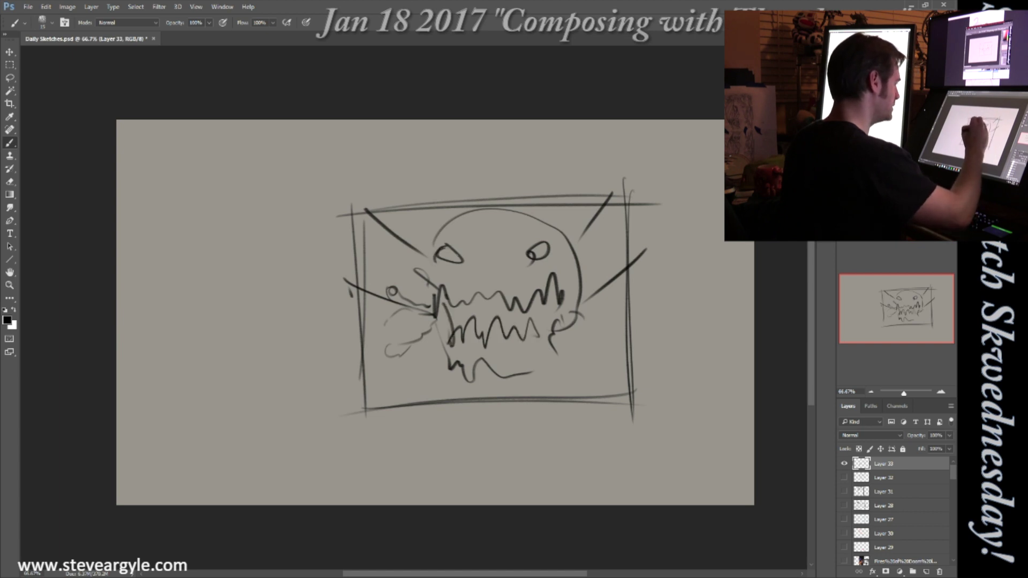
Darken the monster's eyes and add more inward-pointing lines along both sides of the frame.
left_click_drag(442, 247, 456, 263)
left_click_drag(546, 242, 524, 263)
mouse_move(428, 260)
left_mouse_down()
mouse_move(485, 211)
mouse_move(582, 248)
left_mouse_up()
mouse_move(336, 287)
left_mouse_down()
mouse_move(433, 335)
mouse_move(429, 346)
left_mouse_up()
left_click_drag(332, 282, 393, 332)
left_click_drag(346, 205, 416, 282)
left_click_drag(589, 271, 640, 213)
left_click_drag(632, 254, 605, 333)
left_click_drag(627, 332, 590, 364)
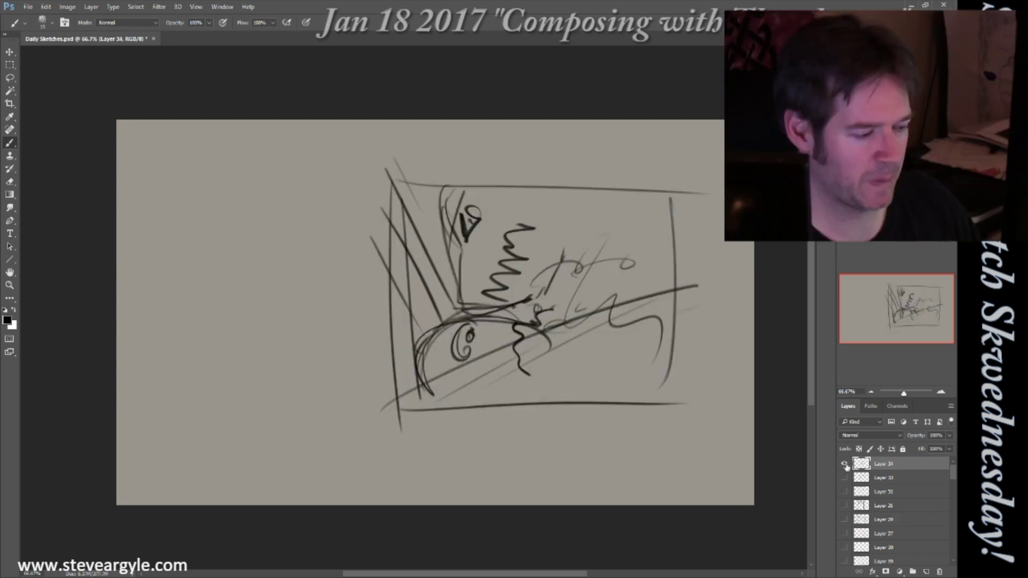
Hide the tilted monster sketch, add an empty layer, and sketch two smiling figures side by side in the canvas centre.
left_click(840, 465)
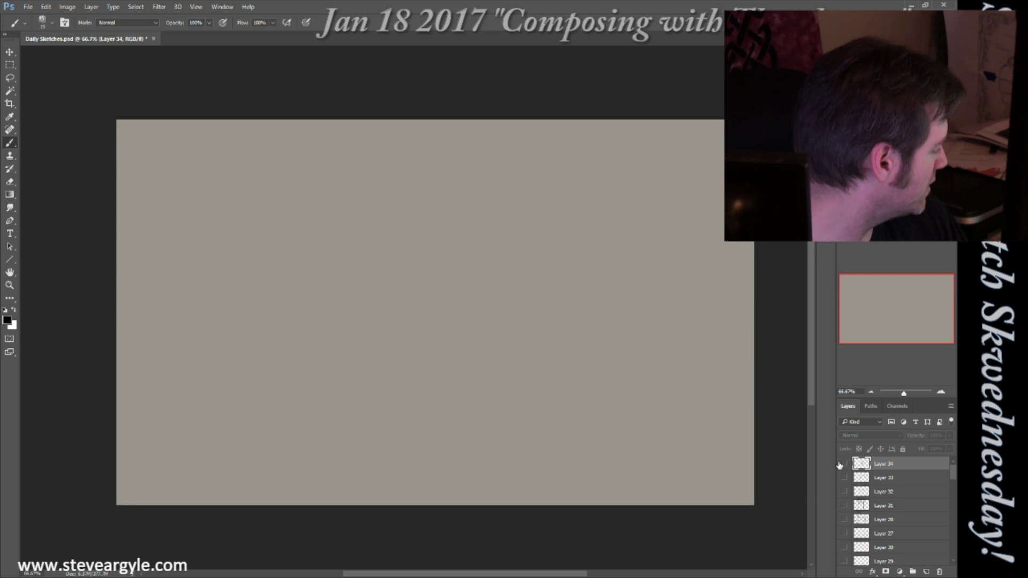
key("ctrl+shift+alt+n")
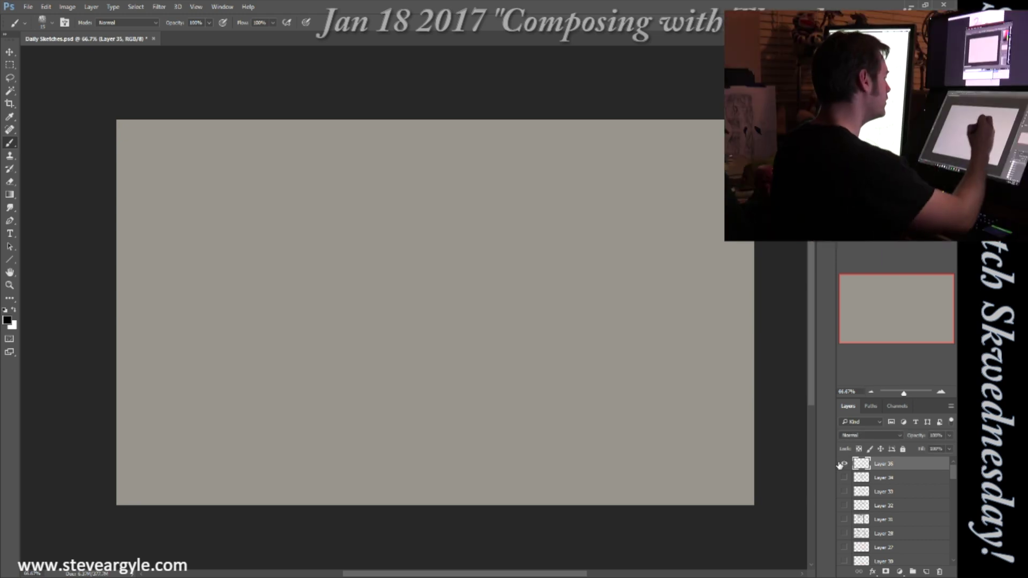
mouse_move(535, 225)
left_mouse_down()
mouse_move(533, 284)
mouse_move(557, 288)
left_mouse_up()
left_click_drag(499, 262, 502, 304)
mouse_move(488, 280)
left_mouse_down()
mouse_move(520, 267)
mouse_move(523, 345)
left_mouse_up()
left_click_drag(552, 273, 540, 341)
left_click_drag(513, 324, 552, 328)
mouse_move(468, 255)
left_mouse_down()
mouse_move(489, 245)
mouse_move(465, 271)
mouse_move(496, 275)
mouse_move(463, 304)
mouse_move(481, 340)
left_mouse_up()
left_click_drag(496, 308, 489, 345)
mouse_move(472, 268)
left_mouse_down()
mouse_move(534, 248)
mouse_move(508, 263)
left_mouse_up()
left_click_drag(503, 316, 493, 353)
mouse_move(489, 322)
left_mouse_down()
mouse_move(469, 323)
mouse_move(506, 357)
left_mouse_up()
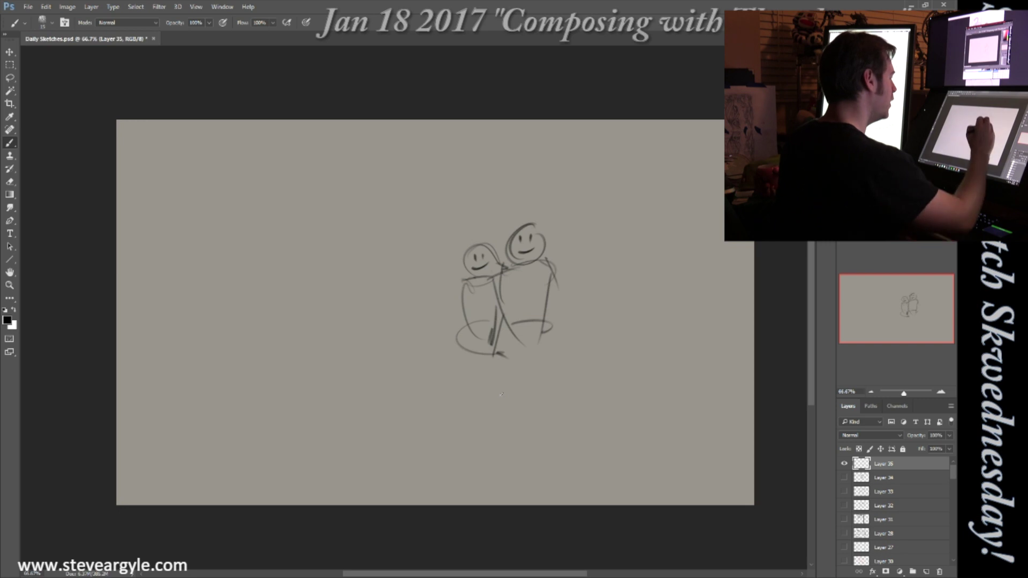
Redraw the left figure in front with a bold head, tapered torso and arms, and give the other figure an angry face.
mouse_move(452, 281)
left_mouse_down()
mouse_move(523, 271)
mouse_move(492, 363)
left_mouse_up()
mouse_move(485, 229)
left_mouse_down()
mouse_move(462, 262)
mouse_move(534, 254)
mouse_move(522, 244)
left_mouse_up()
left_click_drag(534, 235, 527, 243)
mouse_move(446, 277)
left_mouse_down()
mouse_move(454, 345)
mouse_move(474, 371)
left_mouse_up()
left_click_drag(519, 292, 497, 362)
mouse_move(522, 273)
left_mouse_down()
mouse_move(551, 328)
mouse_move(545, 343)
left_mouse_up()
left_click_drag(445, 280, 416, 344)
left_click_drag(448, 309, 422, 346)
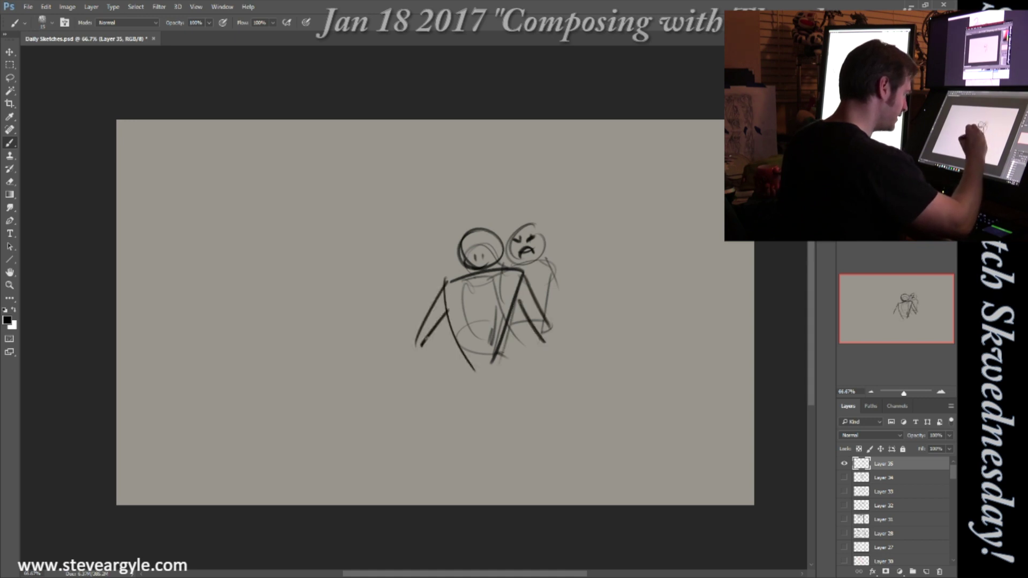
Add the front figure's hands and the object it holds out, and extend the handle below the horned figure's fist.
left_click_drag(546, 338, 561, 339)
mouse_move(422, 346)
left_mouse_down()
mouse_move(401, 391)
mouse_move(375, 336)
left_mouse_up()
mouse_move(383, 372)
left_mouse_down()
mouse_move(373, 335)
mouse_move(355, 321)
mouse_move(363, 298)
left_mouse_up()
left_click_drag(363, 299, 381, 324)
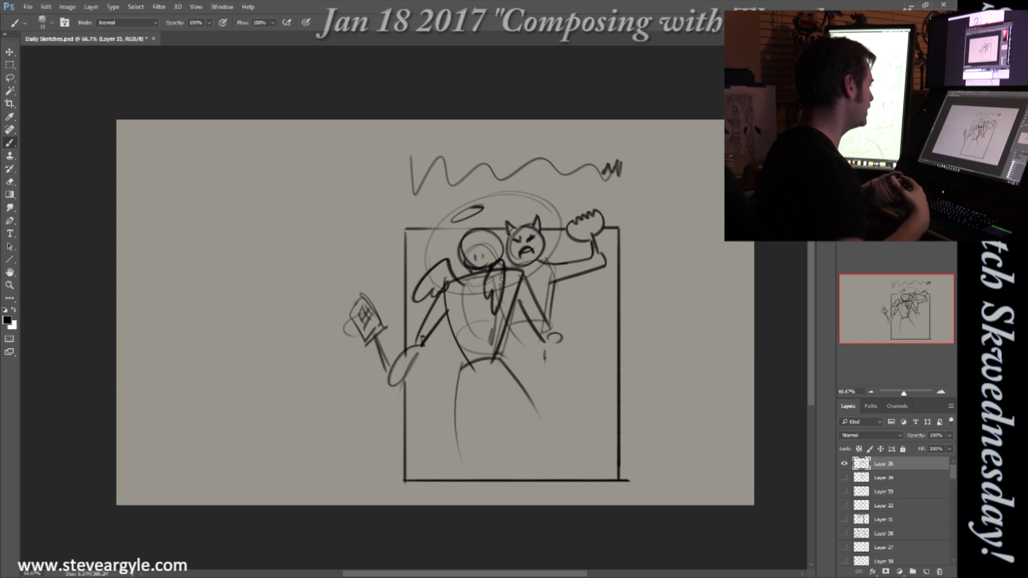
left_click_drag(547, 333, 581, 371)
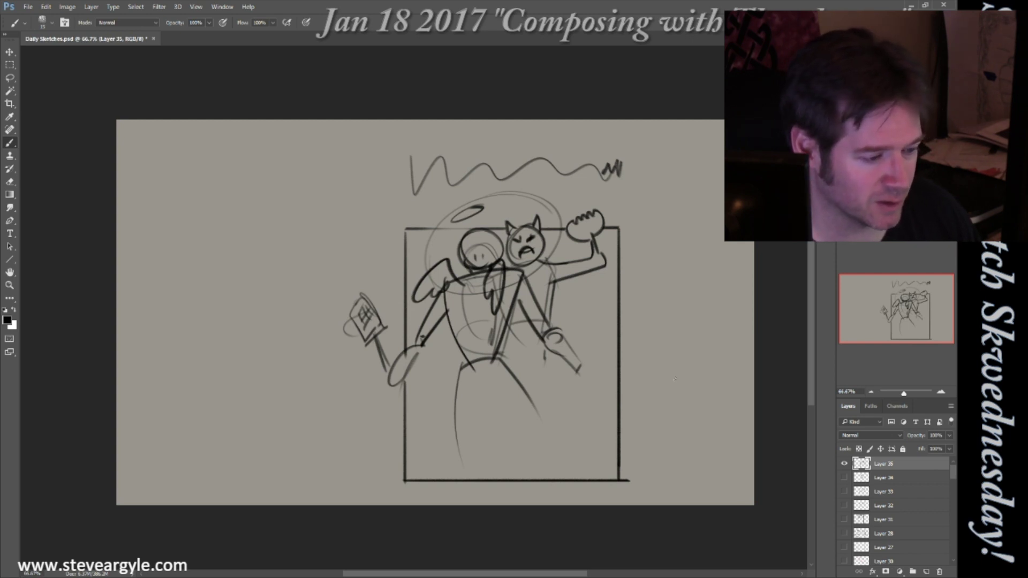
left_click_drag(596, 264, 606, 279)
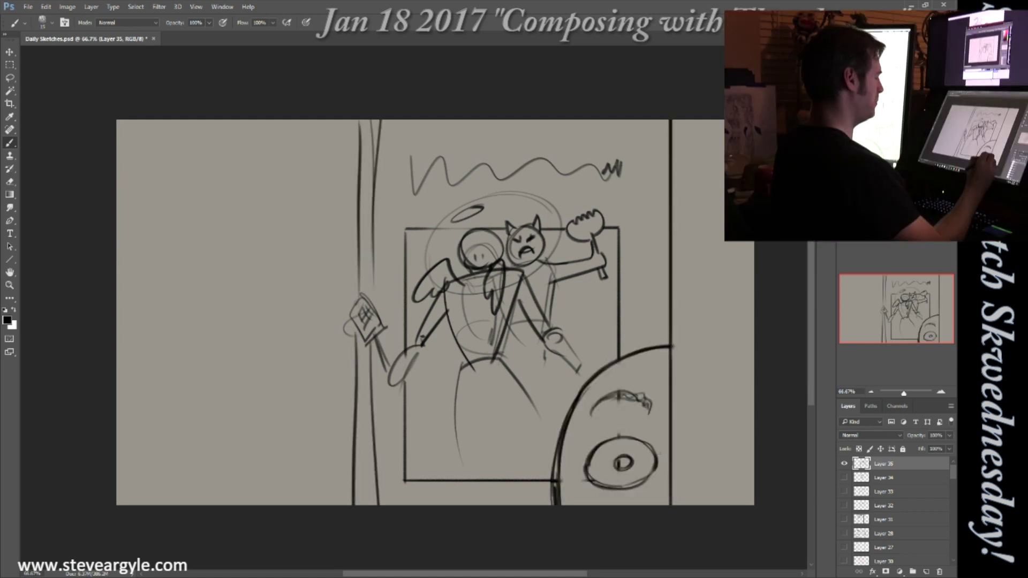
Refine the large foreground head in the lower right with eye, brow and contour strokes, and reinforce the scene's right border.
mouse_move(648, 449)
left_mouse_down()
mouse_move(594, 484)
mouse_move(628, 485)
left_mouse_up()
left_click_drag(601, 161, 633, 173)
left_click_drag(671, 347, 674, 507)
left_click_drag(590, 385, 622, 365)
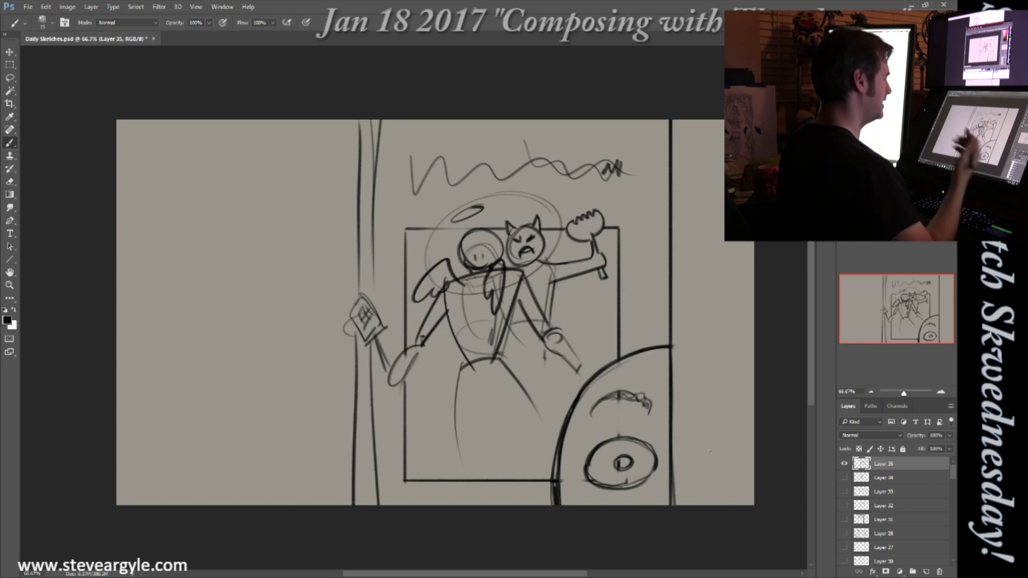
left_click_drag(621, 395, 648, 411)
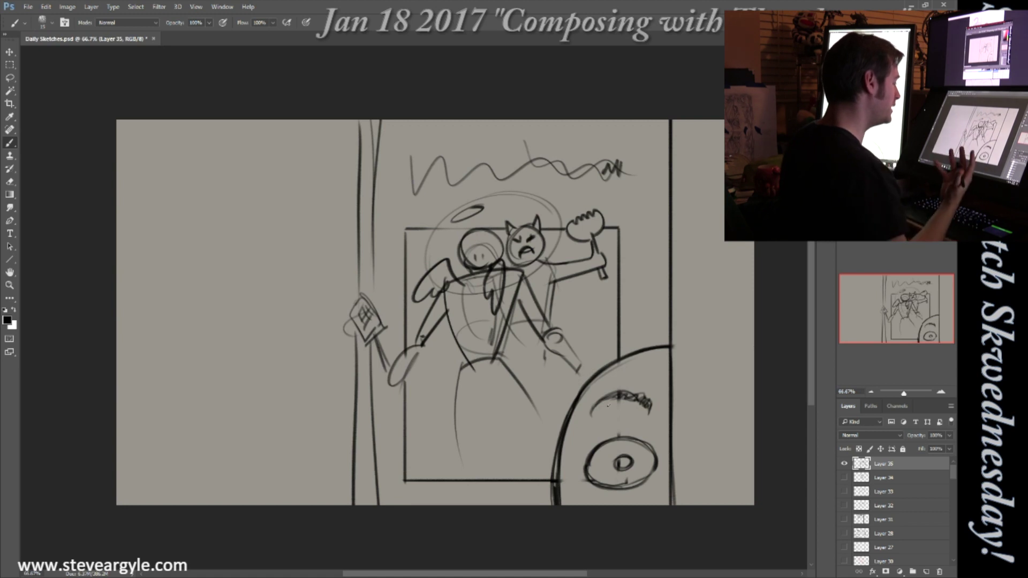
mouse_move(651, 472)
left_mouse_down()
mouse_move(603, 487)
mouse_move(588, 470)
left_mouse_up()
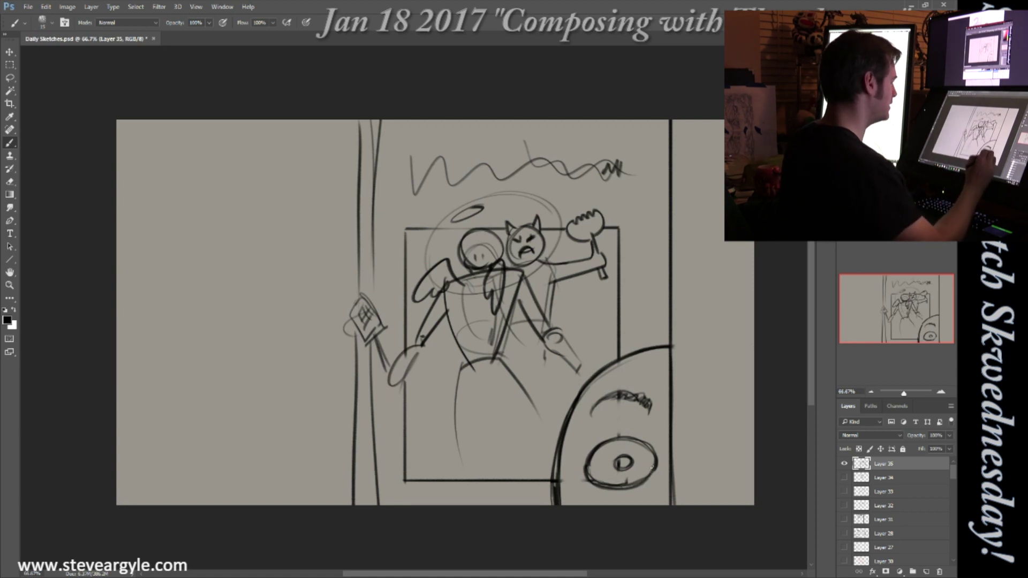
left_click_drag(635, 345, 613, 322)
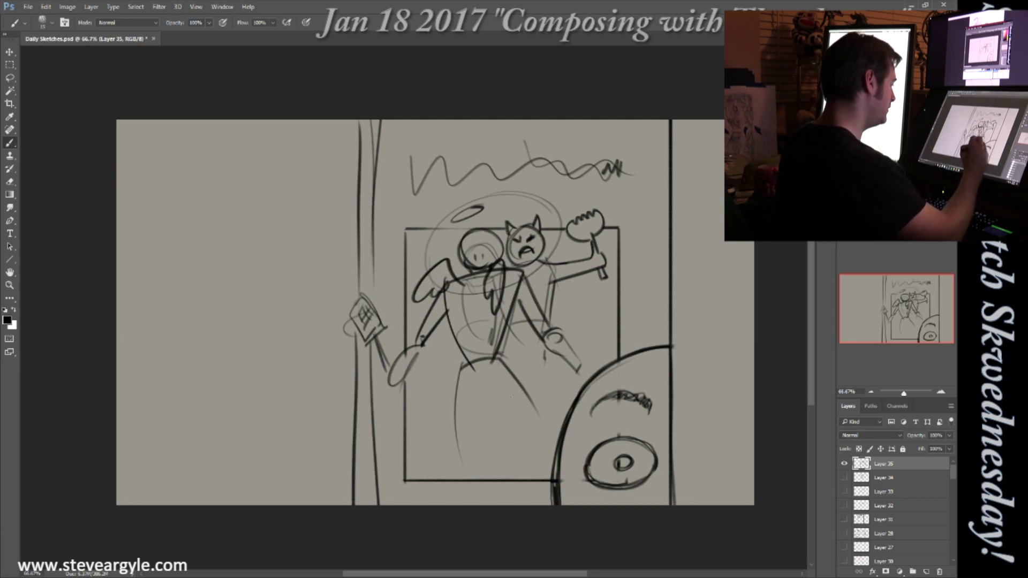
Sketch a small sad-faced figure with outstretched arms and a narrow body below the front figure.
mouse_move(492, 399)
left_mouse_down()
mouse_move(539, 402)
mouse_move(528, 416)
mouse_move(503, 412)
mouse_move(524, 411)
left_mouse_up()
mouse_move(497, 443)
left_mouse_down()
mouse_move(485, 455)
mouse_move(434, 421)
left_mouse_up()
left_click_drag(539, 428, 559, 446)
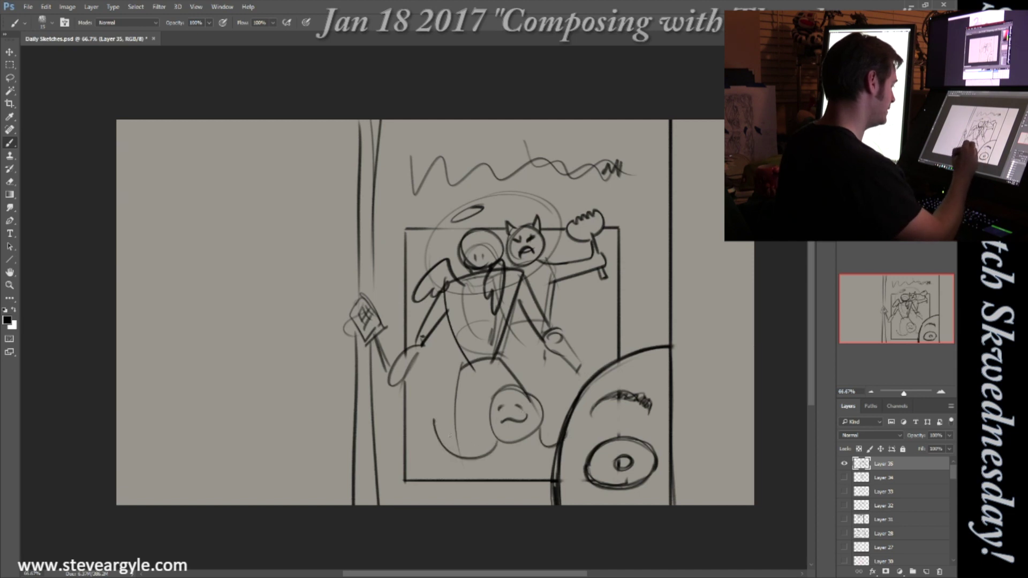
mouse_move(413, 426)
left_mouse_down()
mouse_move(470, 454)
mouse_move(494, 505)
left_mouse_up()
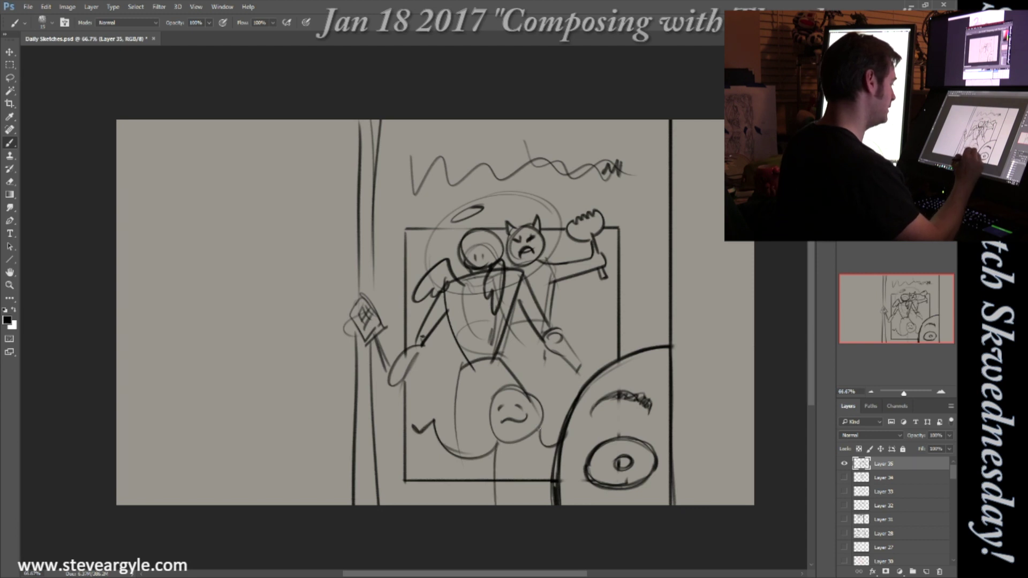
left_click_drag(540, 429, 519, 506)
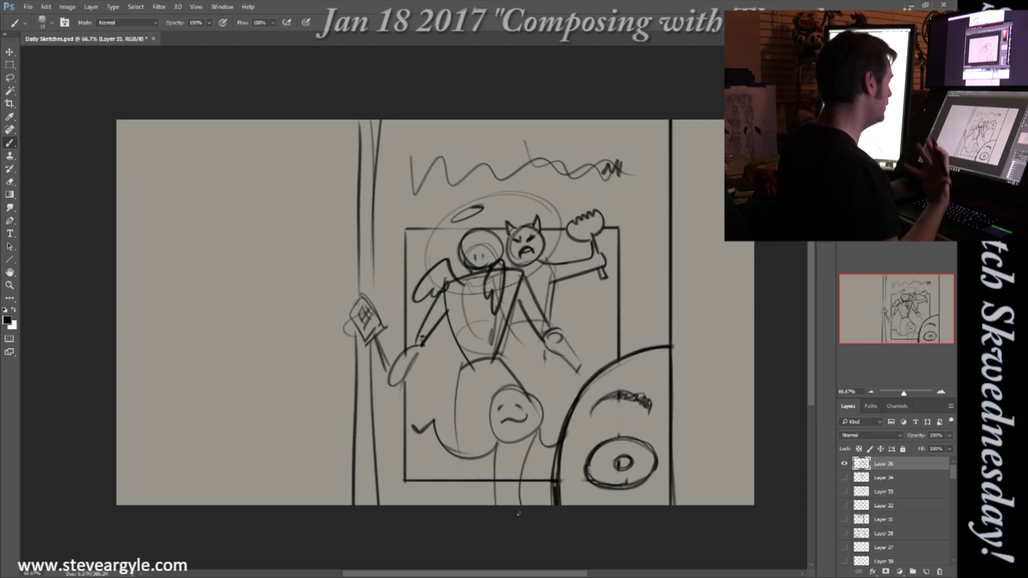
key("ctrl+z")
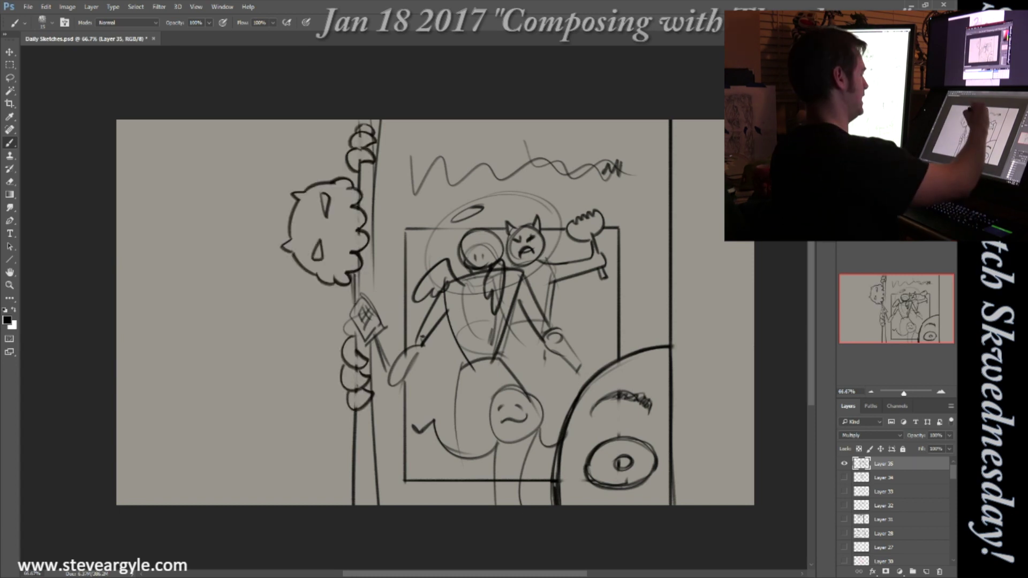
Sketch a loose body contour below the large horned head, beside the fingers gripping the door frame.
key("x")
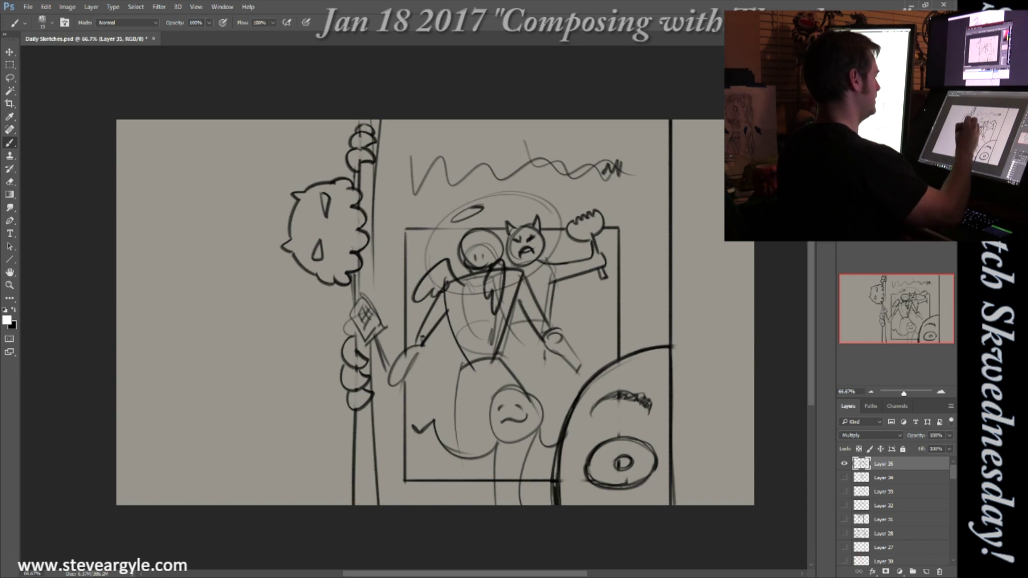
key("x")
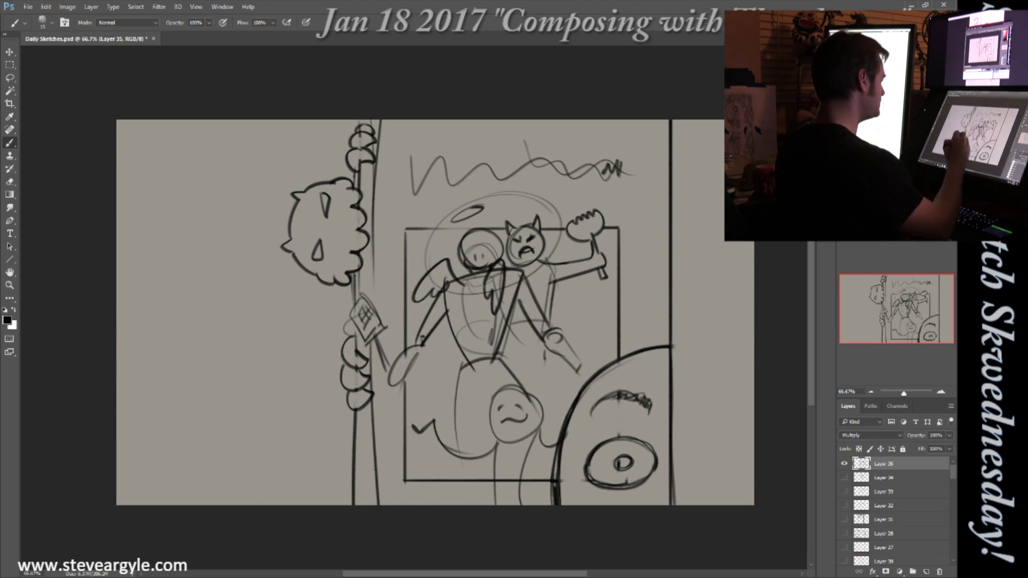
mouse_move(317, 446)
left_mouse_down()
mouse_move(352, 441)
mouse_move(257, 391)
mouse_move(352, 476)
left_mouse_up()
mouse_move(280, 362)
left_mouse_down()
mouse_move(289, 343)
mouse_move(242, 399)
mouse_move(284, 386)
left_mouse_up()
key("ctrl+alt+z")
key("ctrl+alt+z")
mouse_move(284, 348)
left_mouse_down()
mouse_move(263, 361)
mouse_move(269, 398)
left_mouse_up()
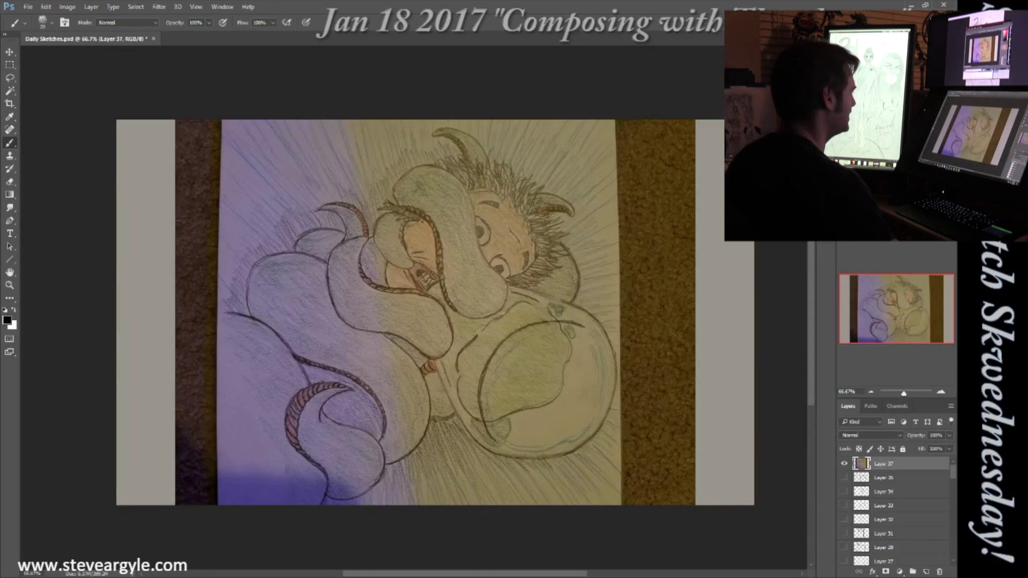
Paste the lion-maned swordsman, comic panels, metal-framed eye close-up and bridge sketch as separate new layers.
key("ctrl+v")
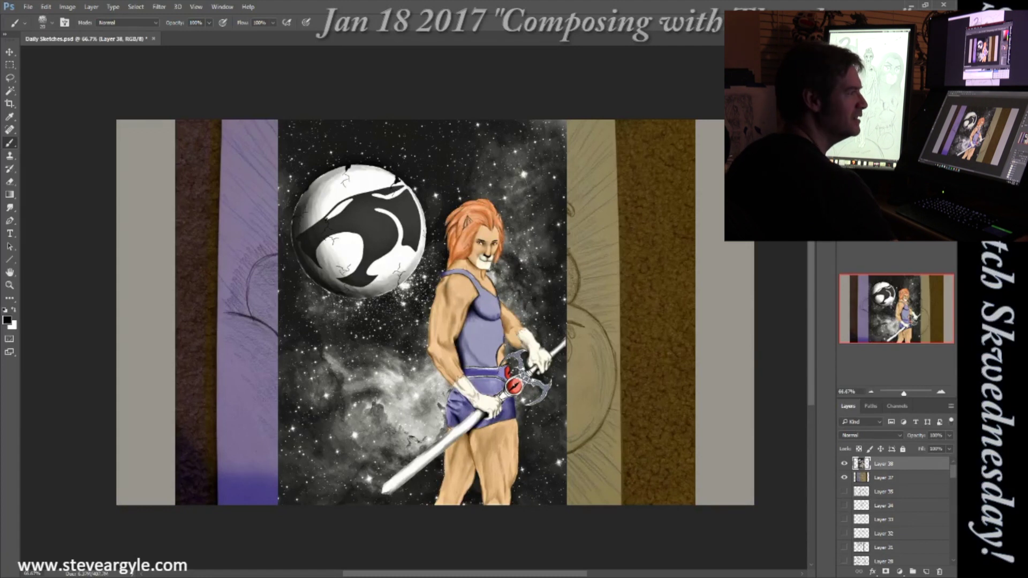
key("ctrl+v")
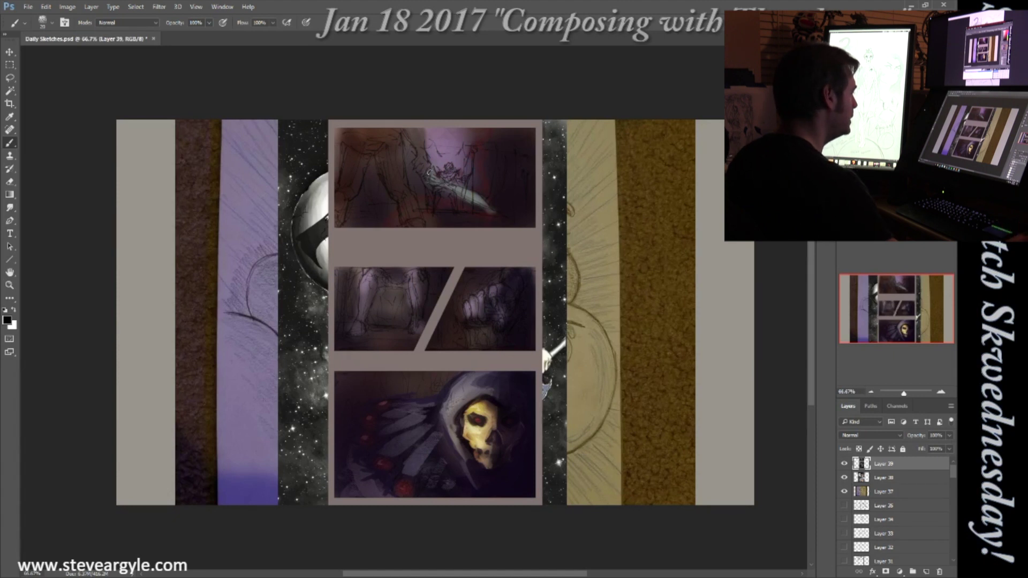
key("ctrl+v")
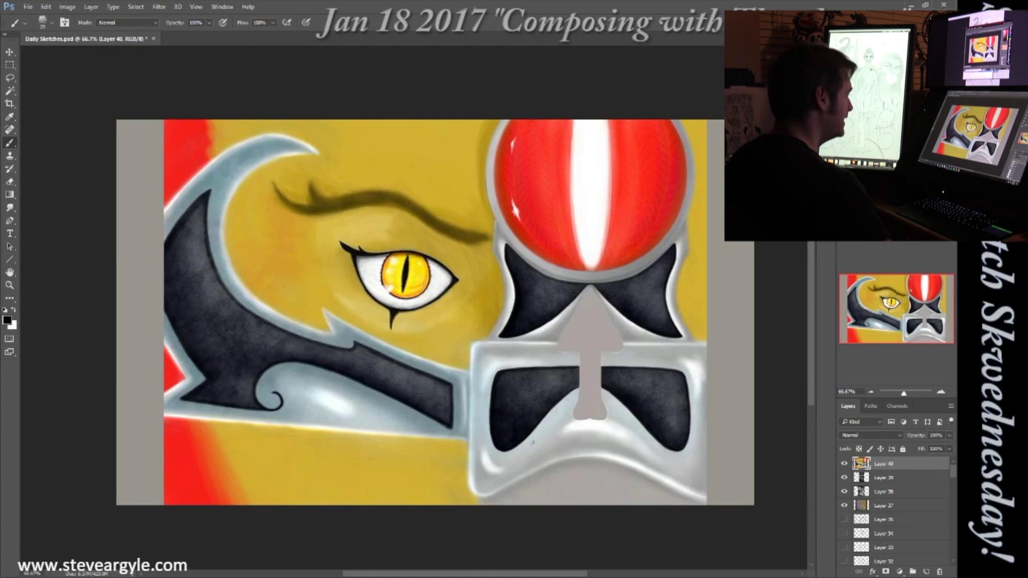
key("ctrl+v")
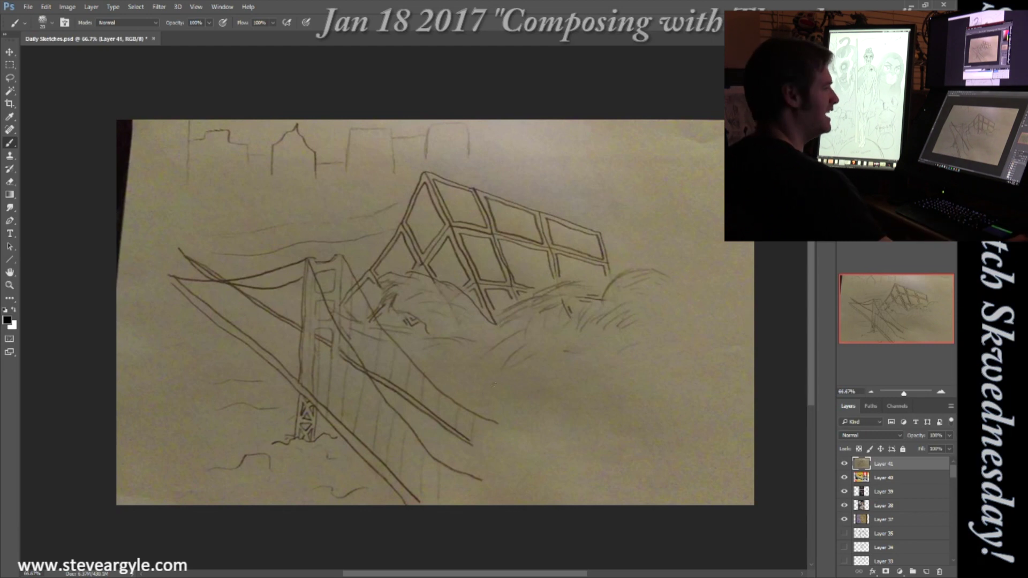
Paste the tentacled teddy bear sketch as a new layer and enlarge it to cover the canvas.
key("ctrl+v")
key("ctrl+t")
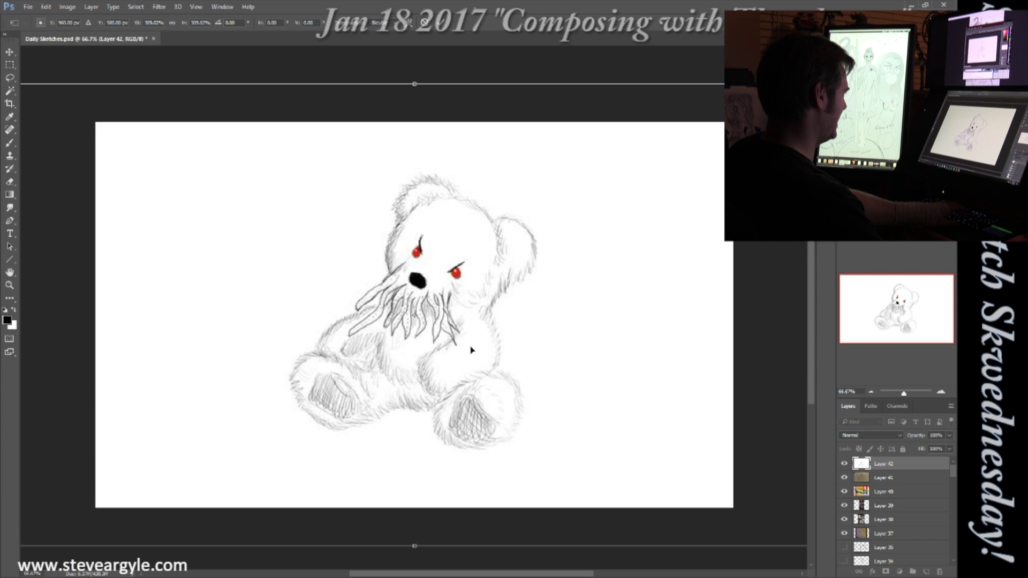
key("Return")
key("b")
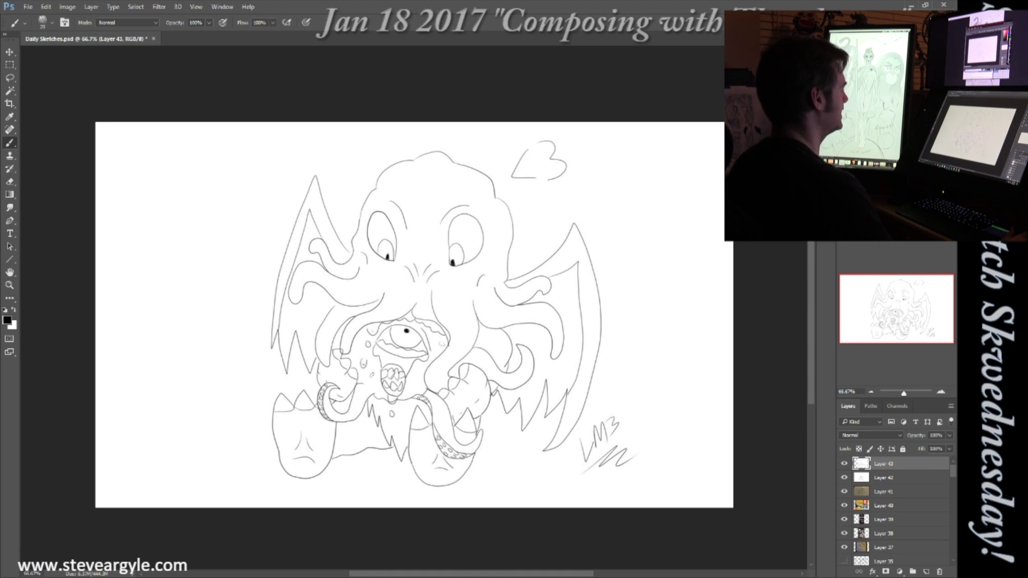
Paste the toothed TOYS chest drawing, and add the Crayola telescope sketch on its own layer scaled to fill the canvas.
left_click_drag(555, 166, 560, 169)
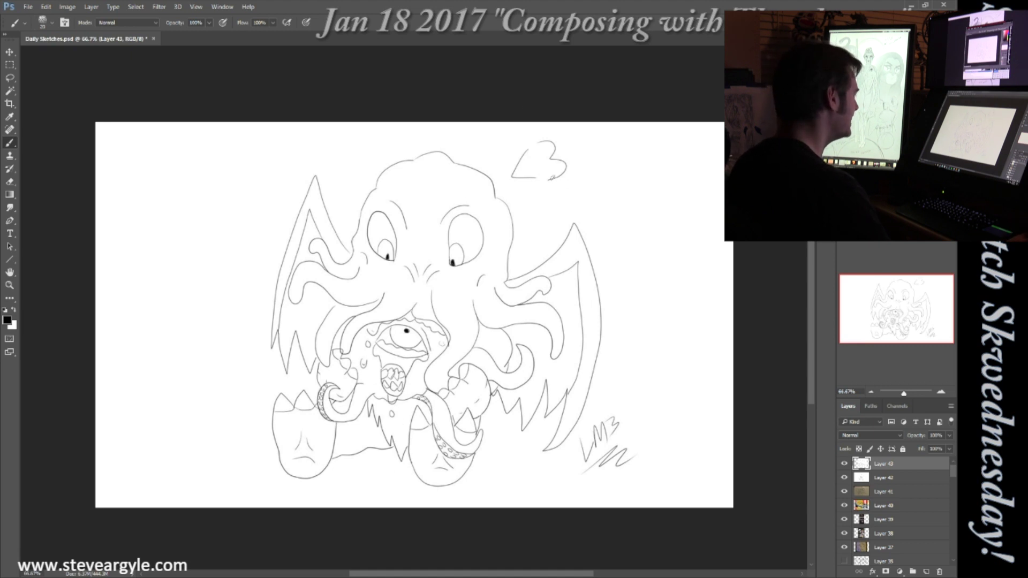
key("ctrl+v")
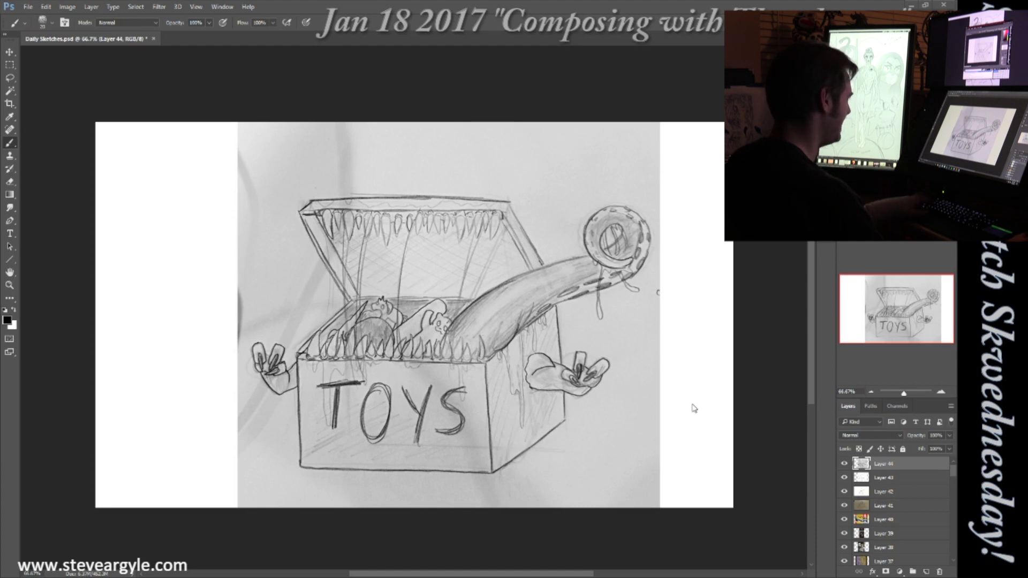
key("ctrl+v")
key("ctrl+t")
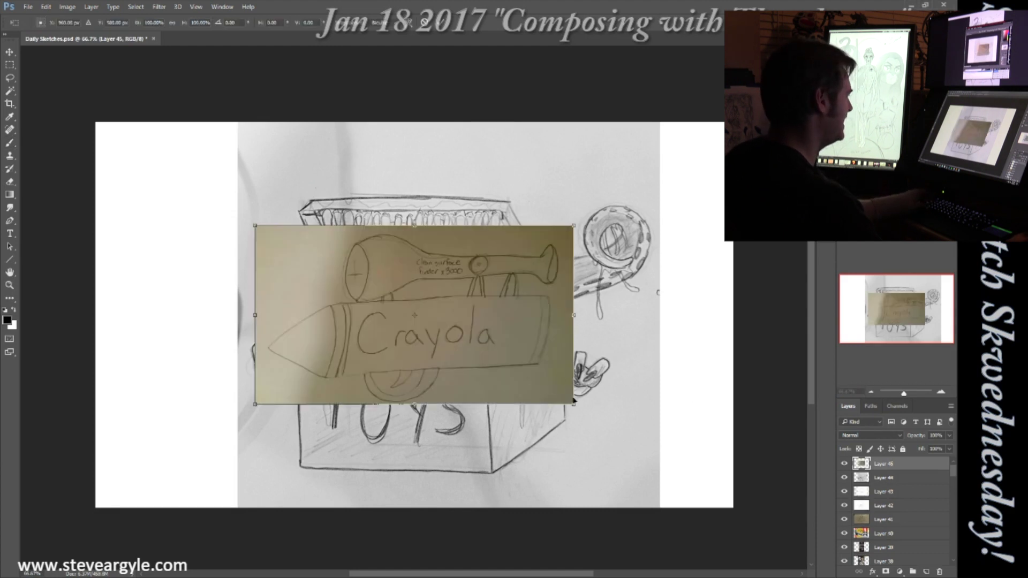
mouse_move(577, 405)
left_mouse_down()
mouse_move(634, 485)
mouse_move(731, 552)
left_mouse_up()
key("Return")
key("b")
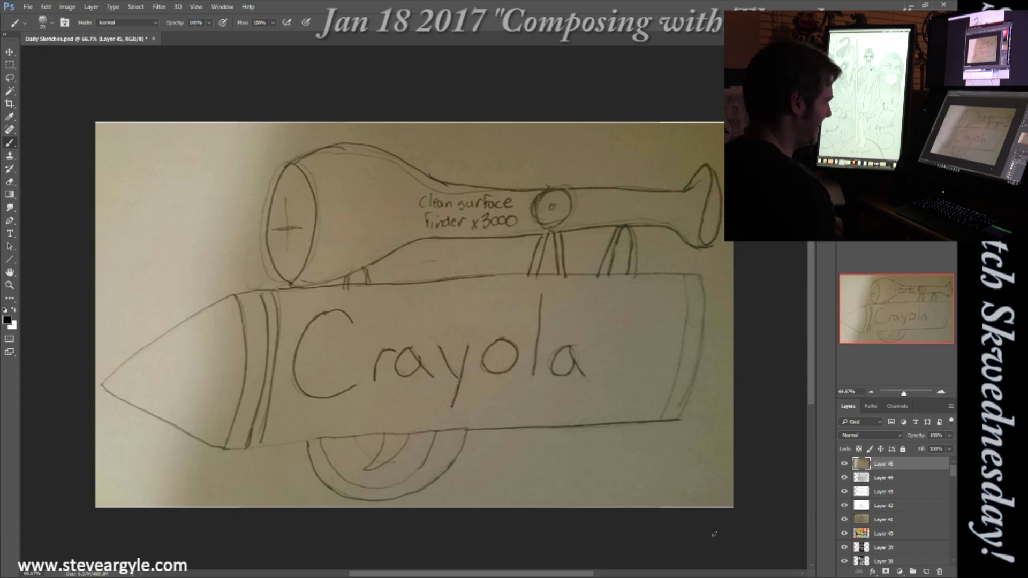
Paste the lined-paper creature sketch as a new layer, then enlarge it so it overlaps the canvas edges vertically.
key("ctrl+v")
key("ctrl+t")
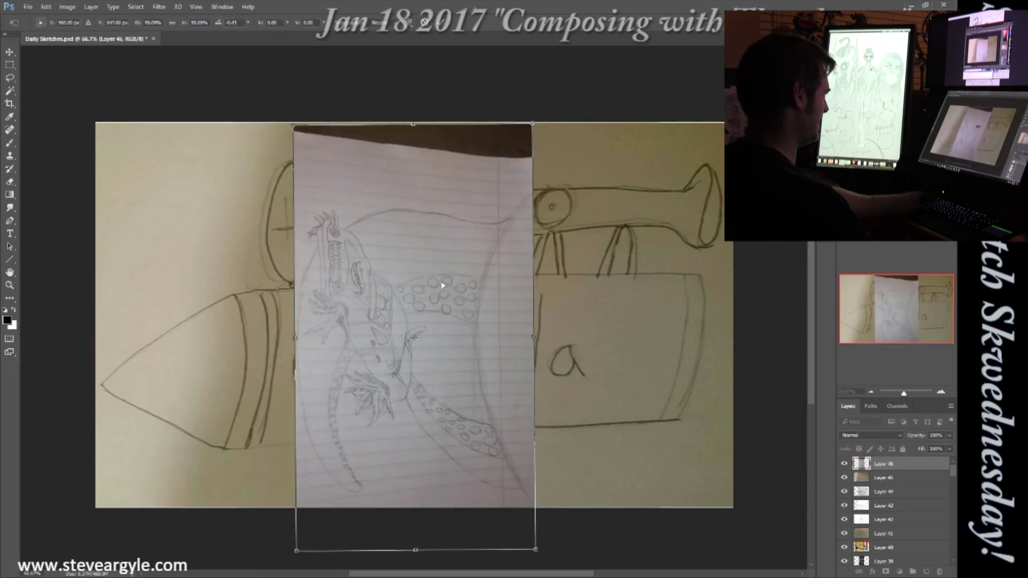
left_click_drag(439, 288, 443, 280)
key("Return")
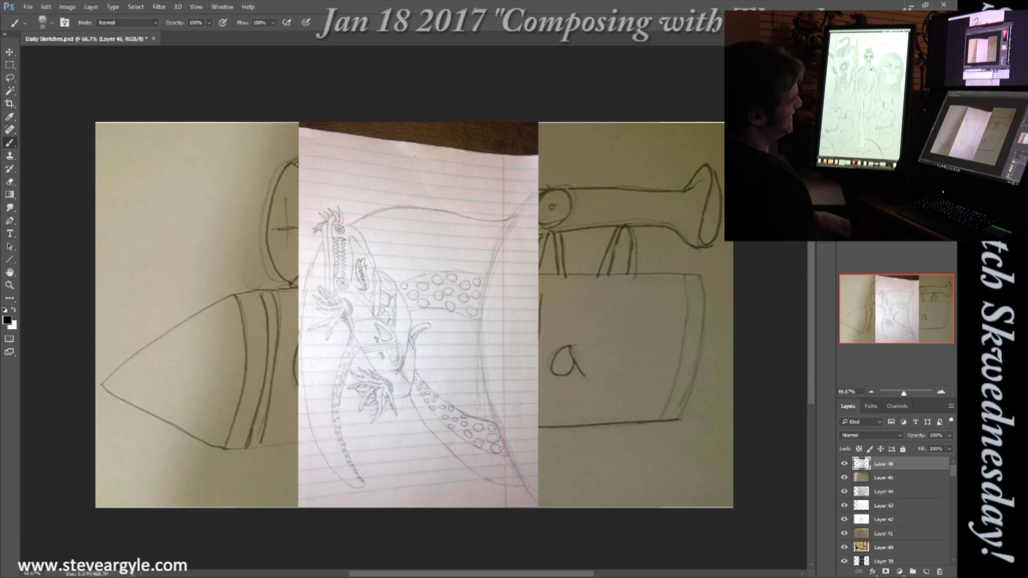
key("ctrl+t")
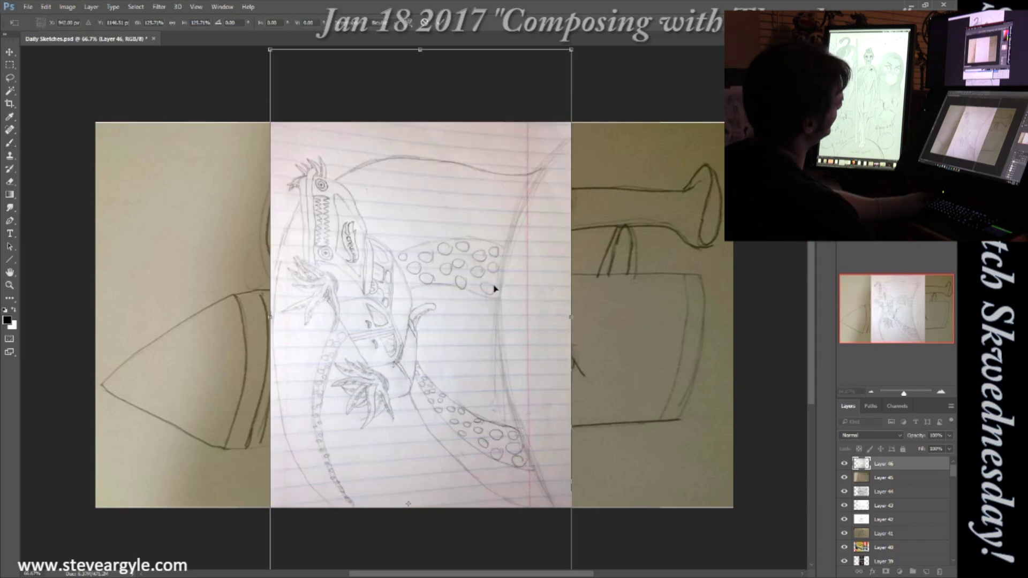
key("Return")
key("b")
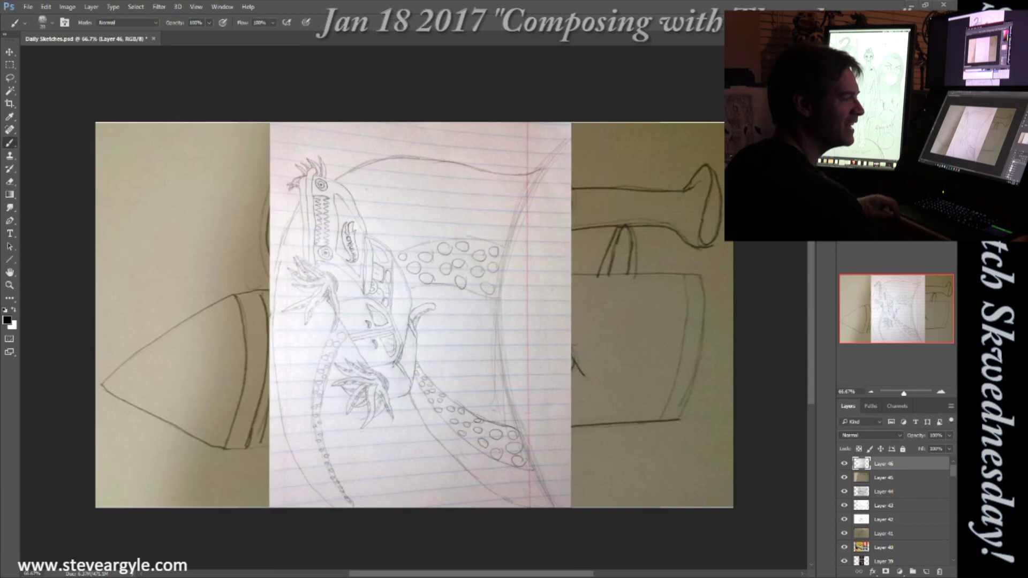
Paste the red-eyed tentacled creature painting above the lined-paper sketch and enlarge it.
key("ctrl+v")
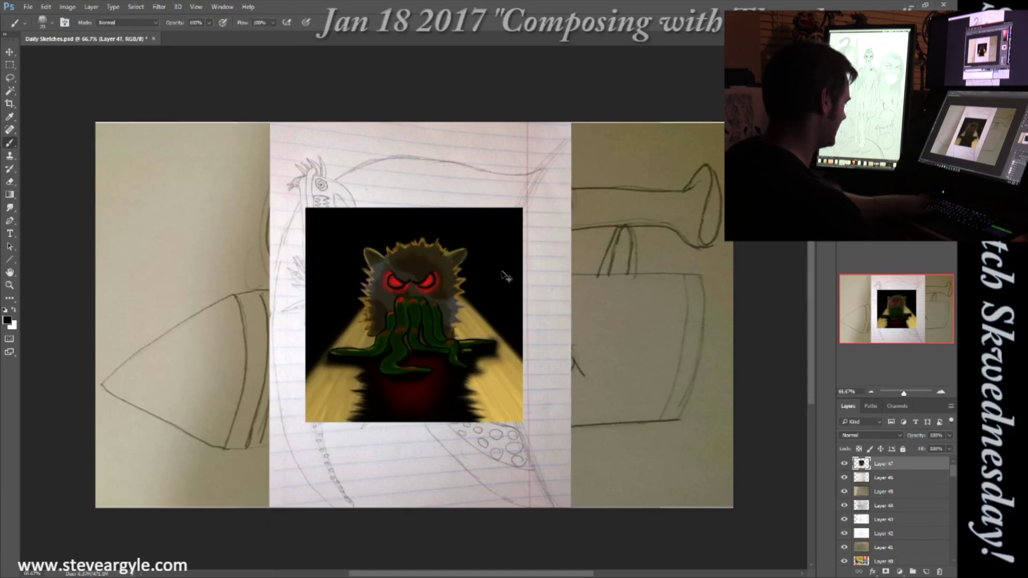
key("ctrl+t")
mouse_move(523, 423)
left_mouse_down()
mouse_move(615, 528)
mouse_move(627, 513)
mouse_move(643, 540)
left_mouse_up()
key("Return")
key("b")
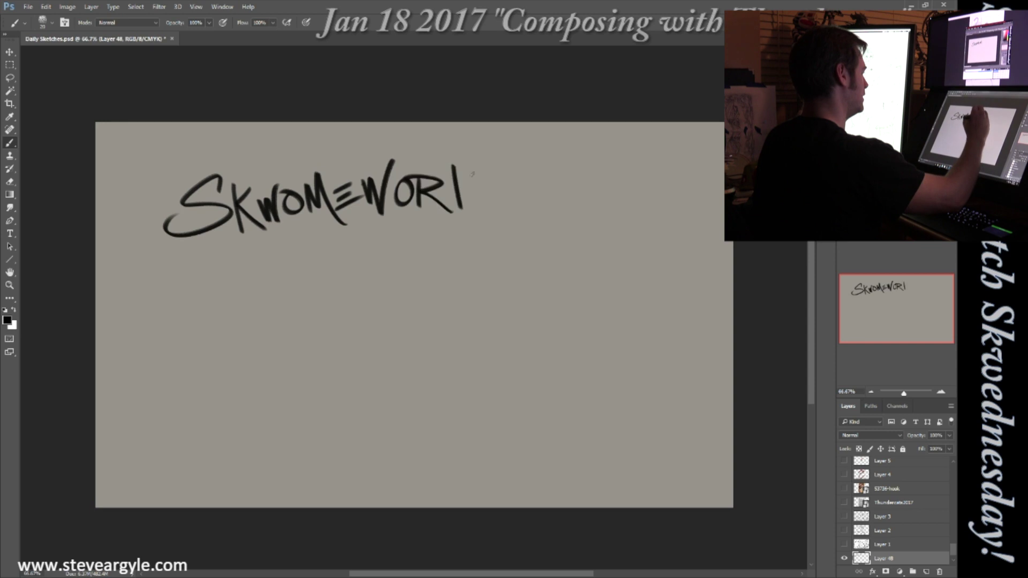
Complete the brush-lettered heading SKWOMEWORK and letter BONUS ROUND: and SUPERVILLAIN on the lines below it.
left_click_drag(462, 185, 514, 188)
mouse_move(279, 249)
left_mouse_down()
mouse_move(321, 278)
mouse_move(535, 247)
mouse_move(590, 225)
left_mouse_up()
left_click_drag(292, 328, 220, 397)
left_click_drag(308, 354, 343, 383)
left_click_drag(354, 343, 429, 348)
mouse_move(433, 332)
left_mouse_down()
mouse_move(455, 308)
mouse_move(487, 343)
left_mouse_up()
mouse_move(490, 305)
left_mouse_down()
mouse_move(528, 329)
mouse_move(557, 316)
left_mouse_up()
Letter DAY-JOBS. below SUPERVILLAIN and underline it with a loose zigzag flourish.
left_click_drag(345, 409, 357, 458)
left_click_drag(407, 423, 471, 463)
left_click_drag(485, 415, 495, 410)
mouse_move(552, 364)
left_mouse_down()
mouse_move(517, 412)
mouse_move(610, 391)
left_mouse_up()
left_click_drag(638, 330, 602, 375)
left_click_drag(648, 371, 650, 375)
left_click_drag(386, 487, 608, 454)
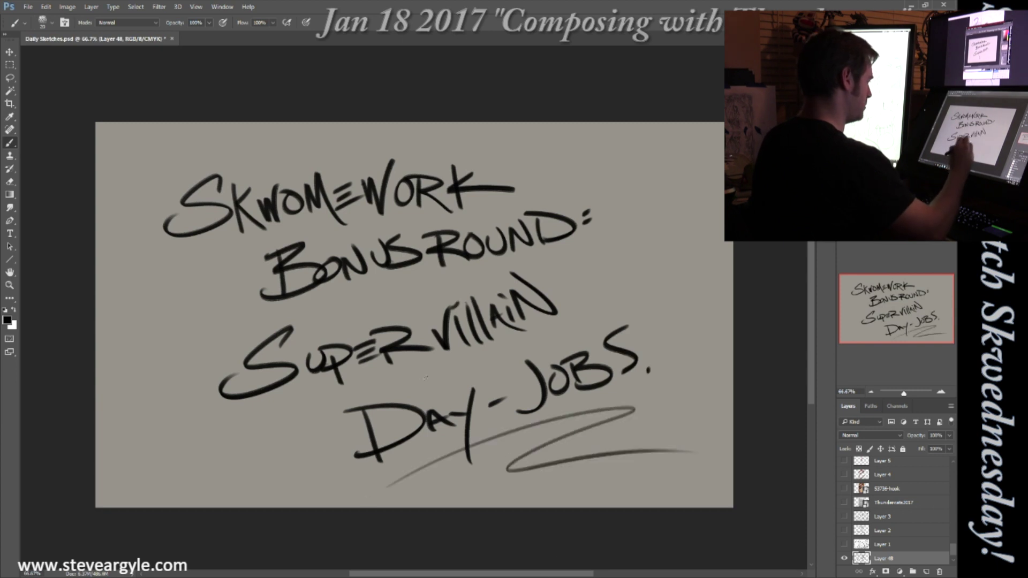
Hatch light diagonal strokes across the background to the left and upper right of the lettering.
left_click_drag(97, 247, 295, 124)
left_click_drag(99, 267, 327, 229)
left_click_drag(97, 306, 196, 237)
left_click_drag(96, 375, 257, 300)
left_click_drag(97, 442, 270, 321)
left_click_drag(107, 498, 231, 412)
left_click_drag(614, 140, 665, 123)
left_click_drag(528, 179, 676, 135)
left_click_drag(613, 211, 723, 155)
left_click_drag(579, 270, 723, 207)
left_click_drag(592, 309, 732, 247)
Extend the diagonal hatching along the lower background and letter STUDY = PERSPECTIVE beneath DAY-JOBS.
left_click_drag(164, 508, 305, 422)
left_click_drag(445, 508, 686, 415)
left_click_drag(528, 508, 733, 419)
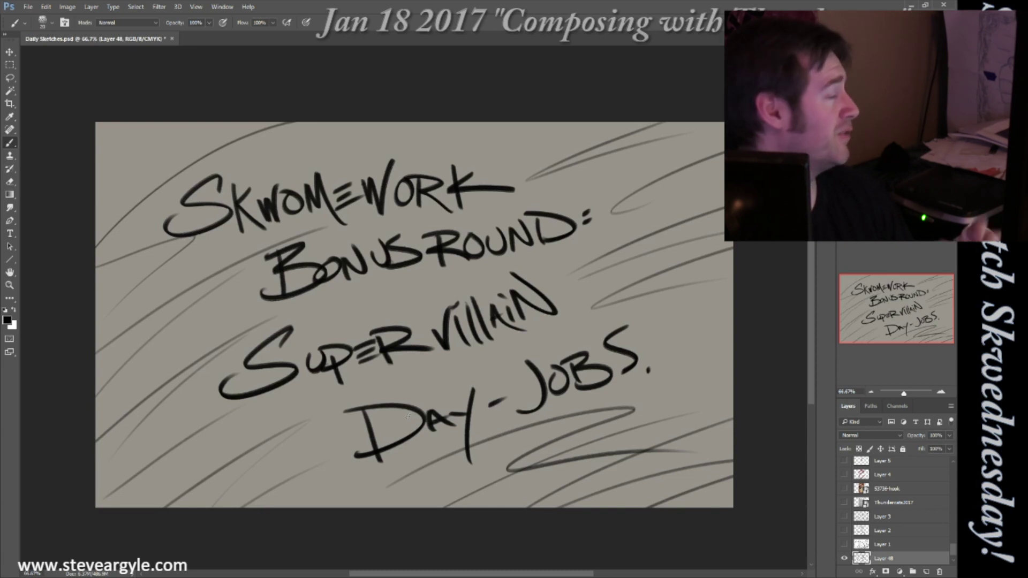
mouse_move(428, 478)
left_mouse_down()
mouse_move(474, 482)
mouse_move(574, 441)
mouse_move(552, 449)
mouse_move(580, 461)
mouse_move(715, 423)
left_mouse_up()
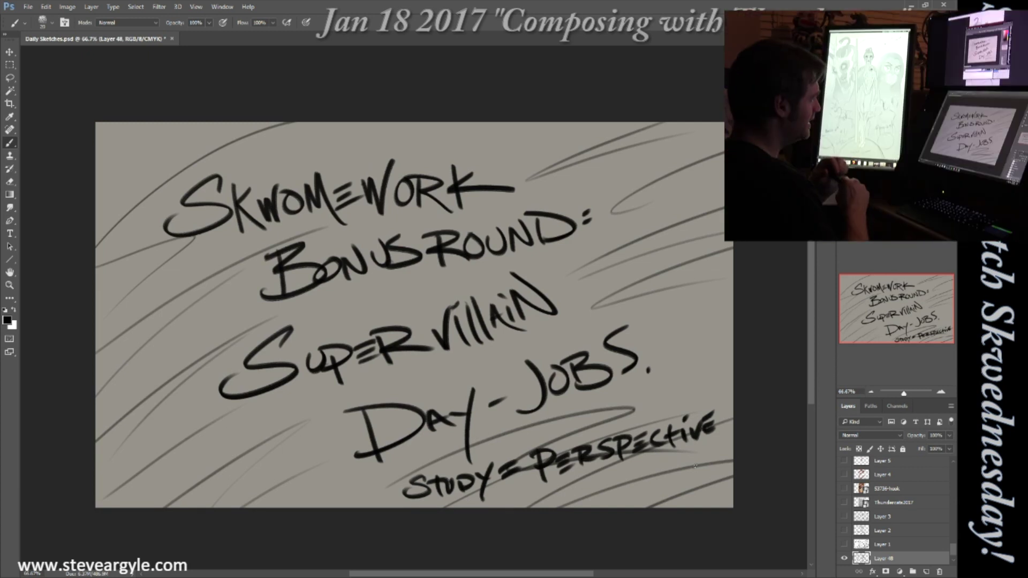
Sketch a robot with a domed head, round shoulders and a long body with a jagged hem beside the lettering.
left_click_drag(641, 224, 691, 222)
left_click_drag(631, 241, 629, 242)
left_click_drag(696, 239, 694, 239)
left_click_drag(691, 262, 685, 334)
mouse_move(619, 262)
left_mouse_down()
mouse_move(617, 328)
mouse_move(650, 343)
left_mouse_up()
left_click_drag(664, 346, 684, 335)
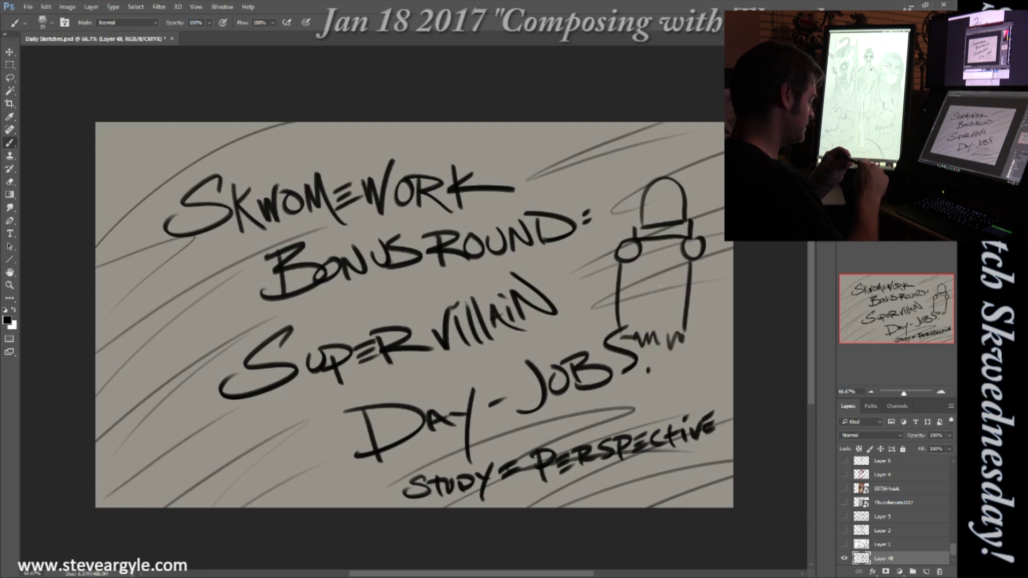
Give the robot a center line, angry face, boots, shoulder shading and a studded collar.
mouse_move(659, 238)
left_mouse_down()
mouse_move(656, 338)
mouse_move(678, 369)
mouse_move(682, 360)
left_mouse_up()
left_click_drag(632, 257, 639, 284)
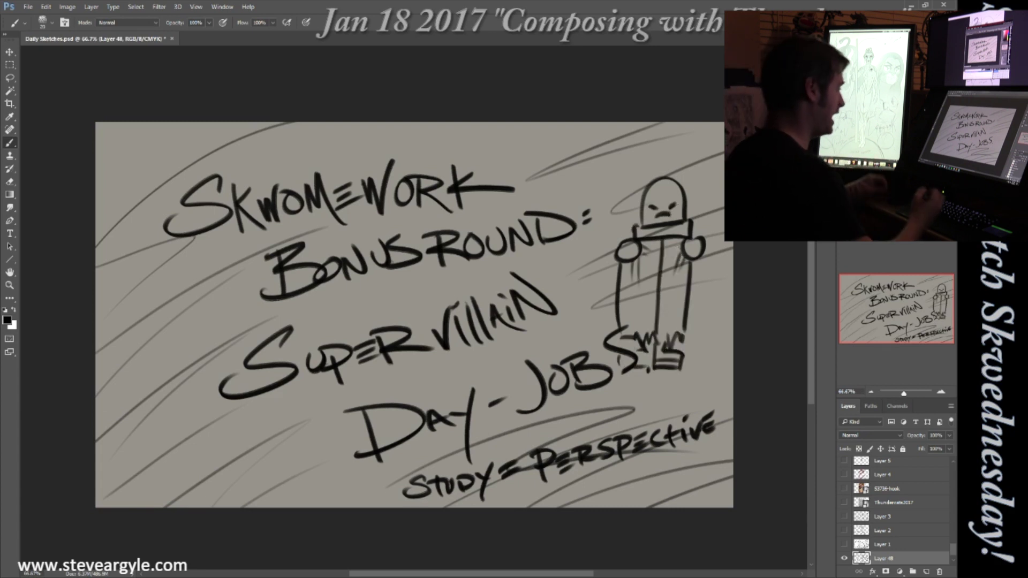
left_click_drag(640, 236, 643, 230)
left_click_drag(656, 230, 659, 229)
left_click_drag(672, 229, 701, 259)
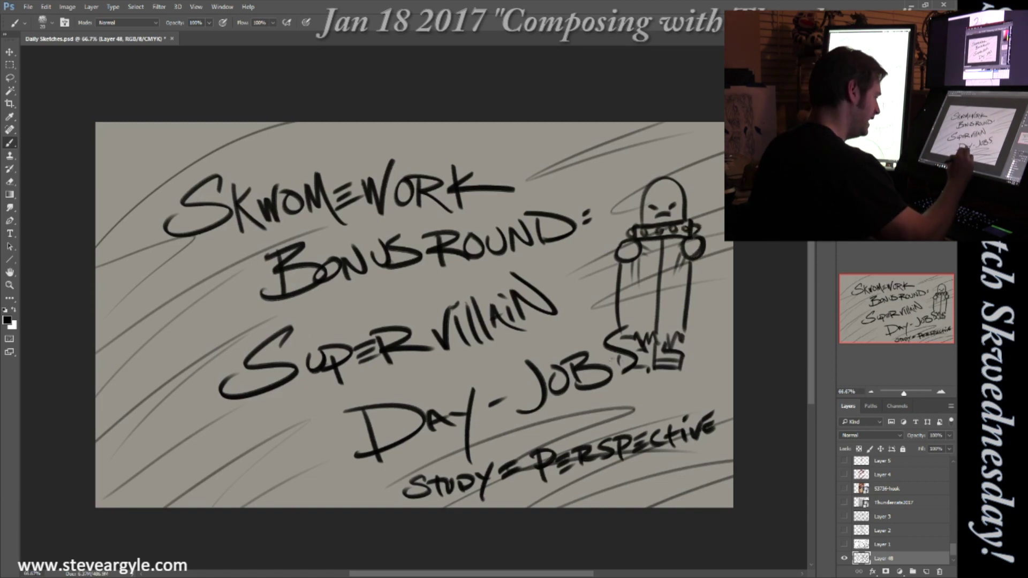
Add curved claw arms, darker side folds and a spring antenna to the robot.
mouse_move(609, 244)
left_mouse_down()
mouse_move(595, 262)
mouse_move(592, 248)
mouse_move(621, 276)
left_mouse_up()
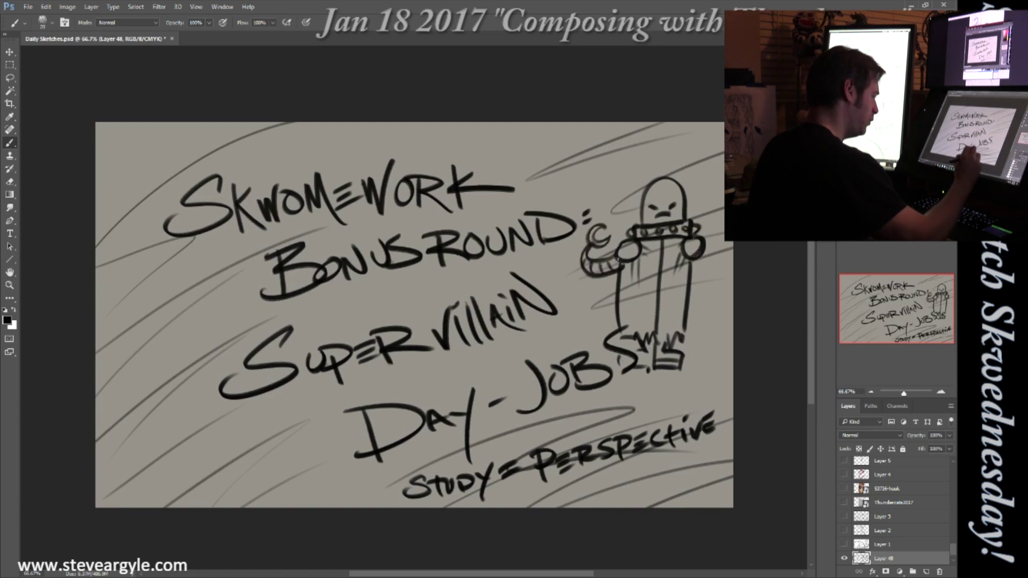
left_click_drag(696, 185, 708, 213)
left_click_drag(703, 257, 725, 249)
left_click_drag(627, 265, 621, 327)
left_click_drag(687, 259, 695, 333)
left_click_drag(696, 283, 699, 342)
left_click_drag(664, 177, 665, 133)
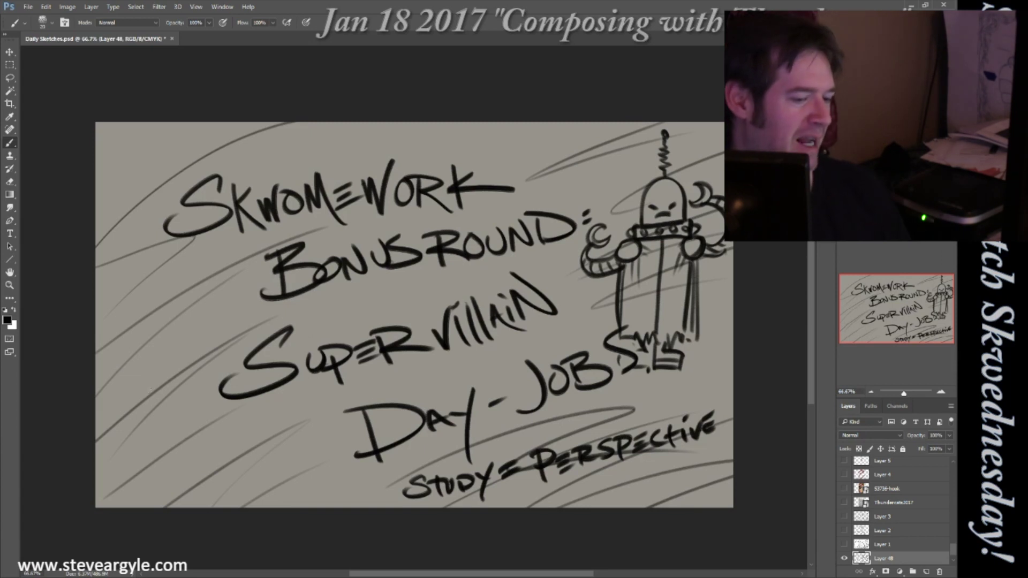
Draw a large face at the lower left with two eyes, nostrils and a jagged jawline.
mouse_move(114, 364)
left_mouse_down()
mouse_move(153, 379)
mouse_move(110, 367)
left_mouse_up()
left_click_drag(191, 378, 199, 362)
left_click_drag(164, 408, 161, 410)
mouse_move(155, 485)
left_mouse_down()
mouse_move(217, 445)
mouse_move(229, 414)
left_mouse_up()
left_click_drag(159, 487, 112, 450)
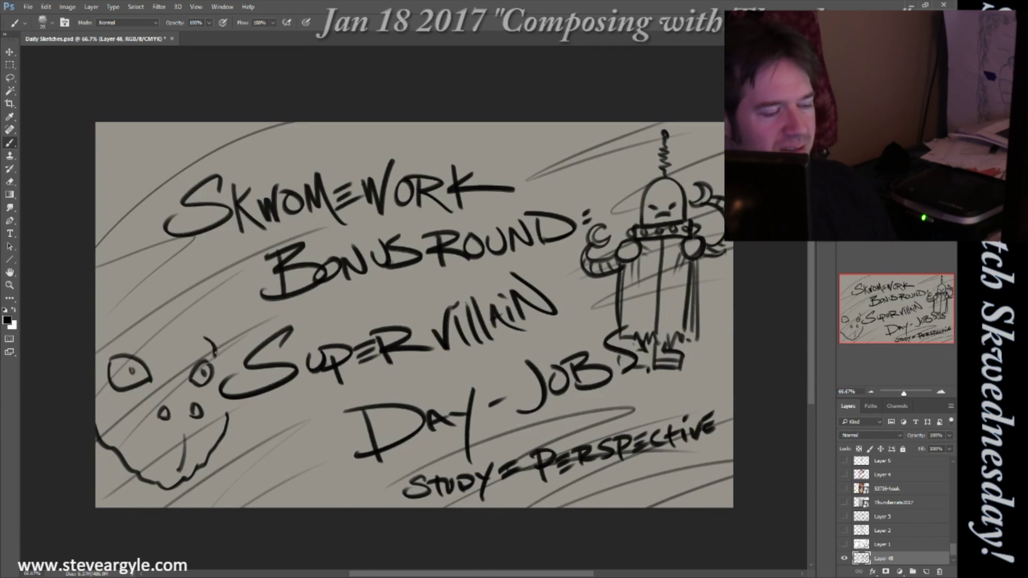
Finish the large face with a scalp outline, tufted hair, a cheek edge and forehead wrinkles.
mouse_move(181, 345)
left_mouse_down()
mouse_move(125, 276)
mouse_move(96, 288)
left_mouse_up()
left_click_drag(100, 292, 177, 334)
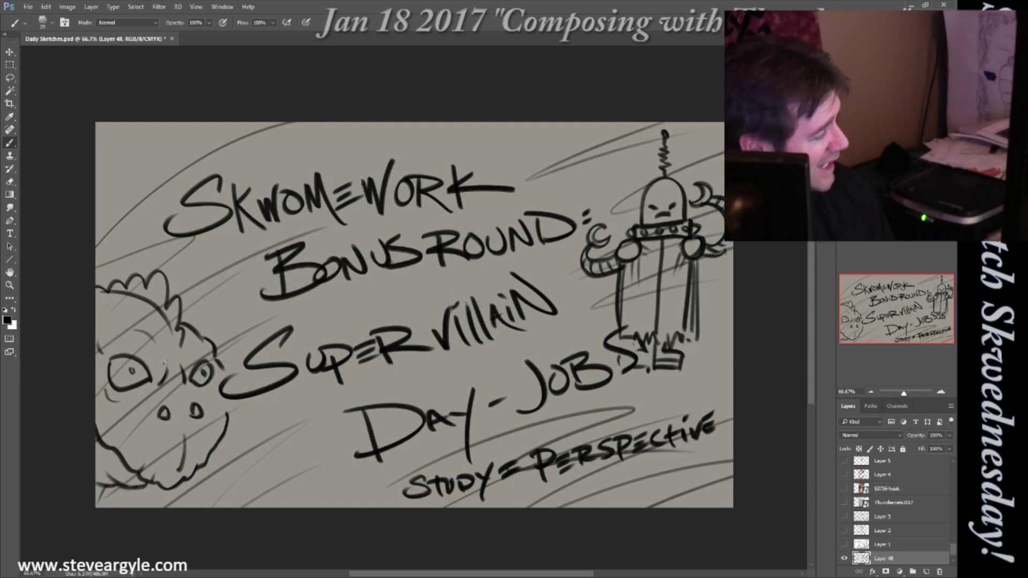
left_click_drag(231, 408, 232, 403)
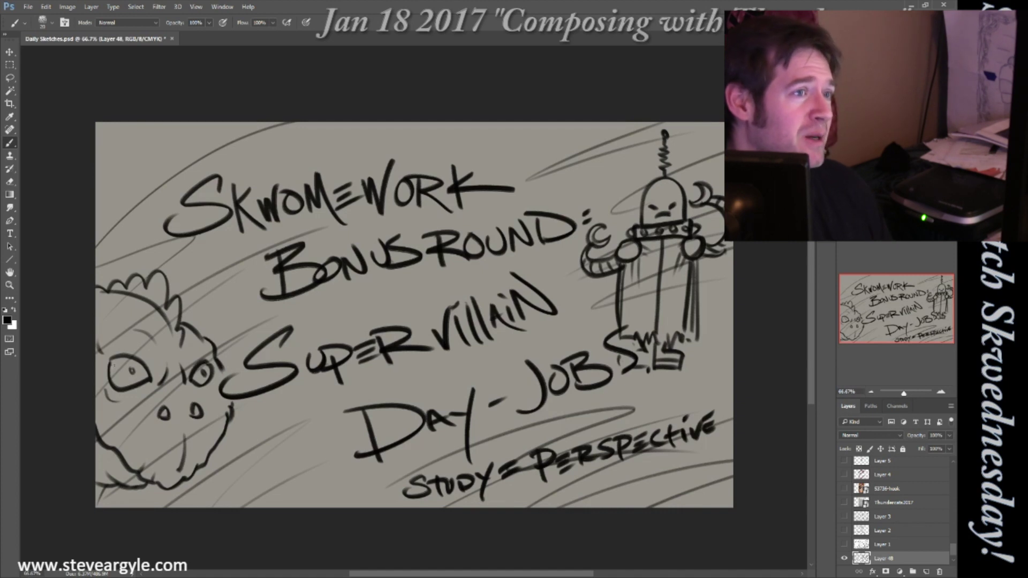
left_click_drag(161, 321, 119, 346)
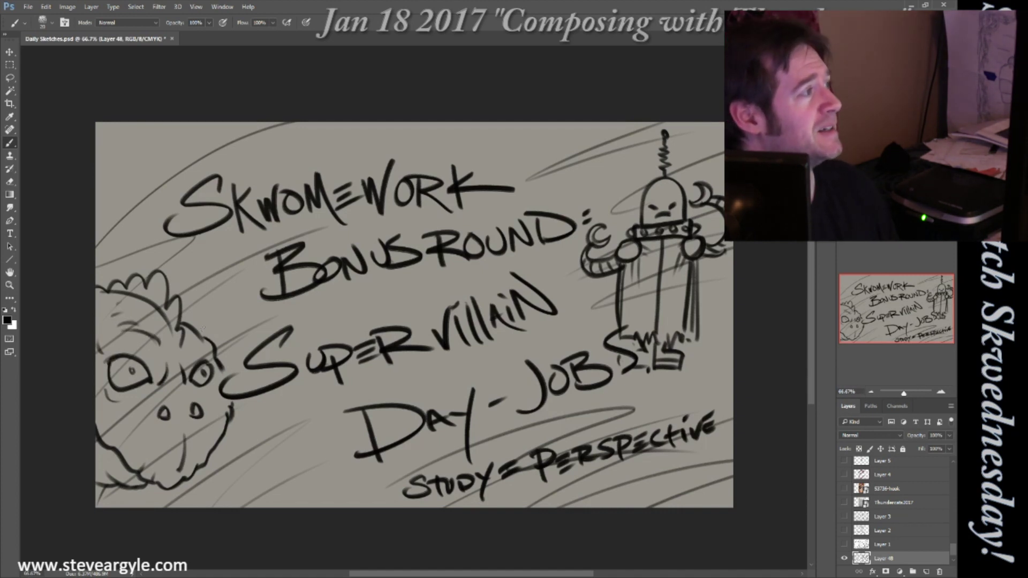
Sketch a small character with a domed head and rounded limbs between the large face and DAY.
left_click_drag(268, 429, 315, 414)
mouse_move(249, 447)
left_mouse_down()
mouse_move(281, 432)
mouse_move(271, 454)
left_mouse_up()
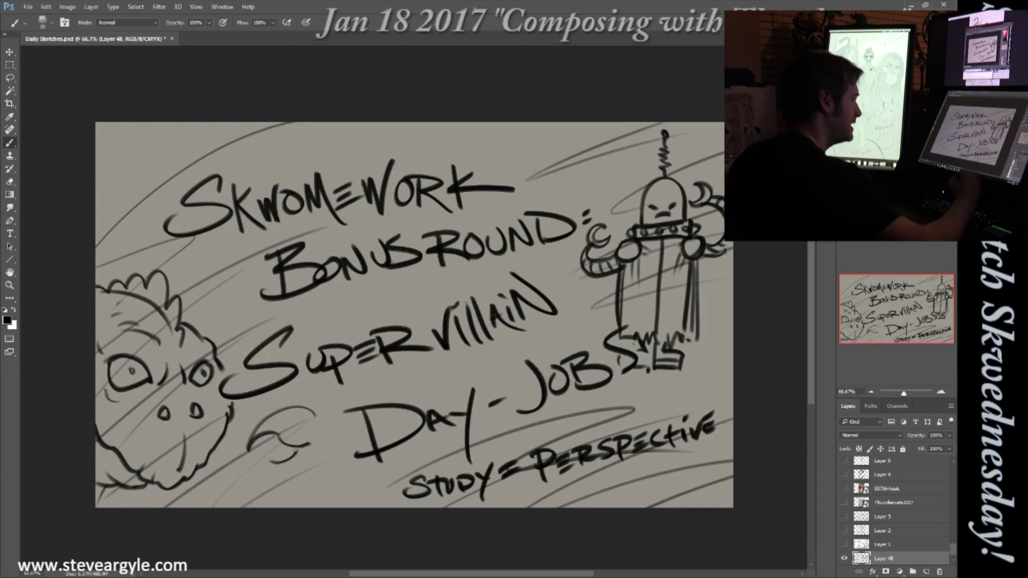
left_click_drag(268, 436, 287, 451)
mouse_move(300, 413)
left_mouse_down()
mouse_move(320, 443)
mouse_move(357, 421)
left_mouse_up()
mouse_move(314, 491)
left_mouse_down()
mouse_move(345, 473)
mouse_move(311, 482)
left_mouse_up()
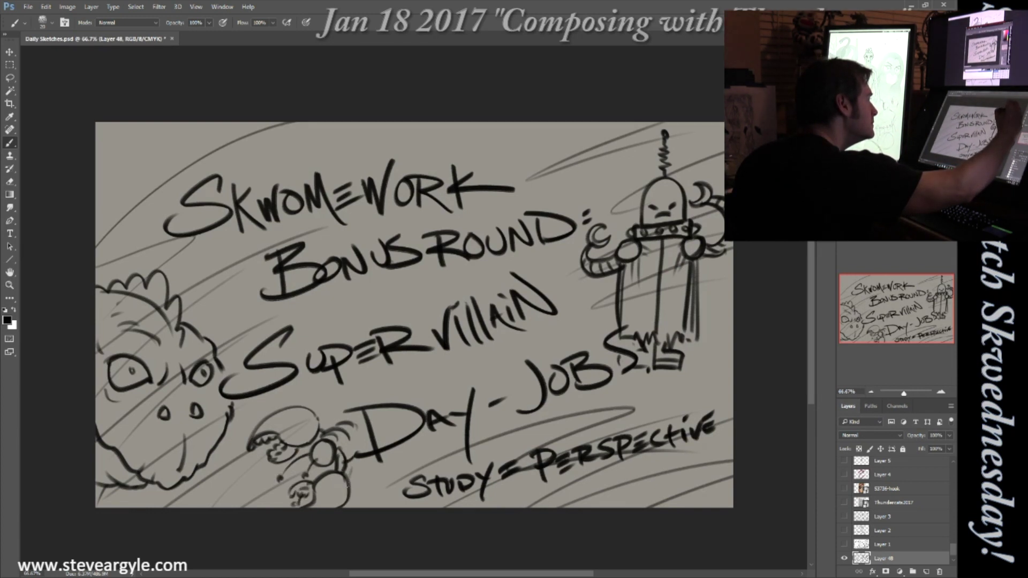
Sketch a small skull with curling marks beneath it above the end of BONUS ROUND.
mouse_move(534, 164)
left_mouse_down()
mouse_move(574, 145)
mouse_move(561, 192)
left_mouse_up()
left_click_drag(565, 184, 522, 201)
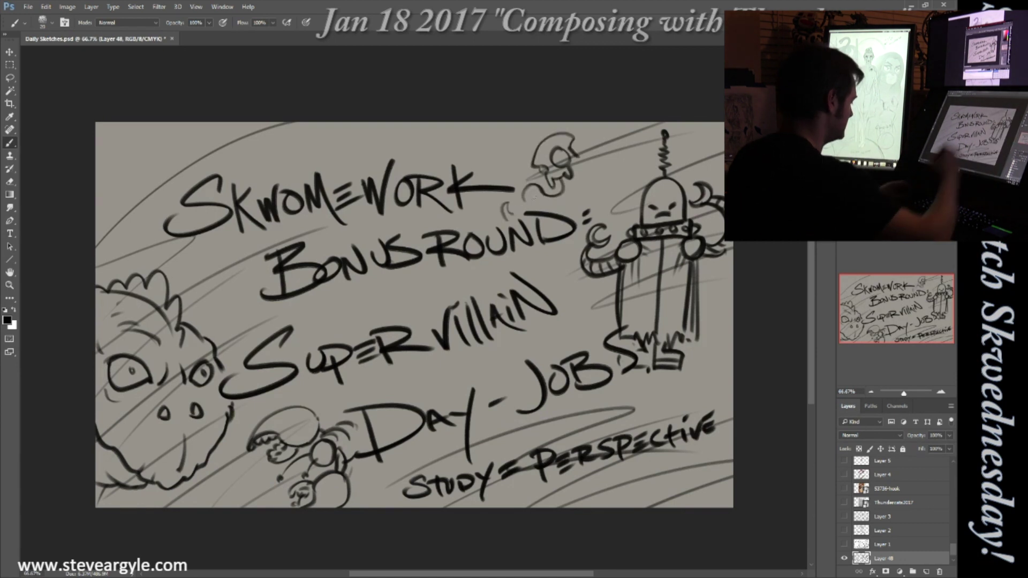